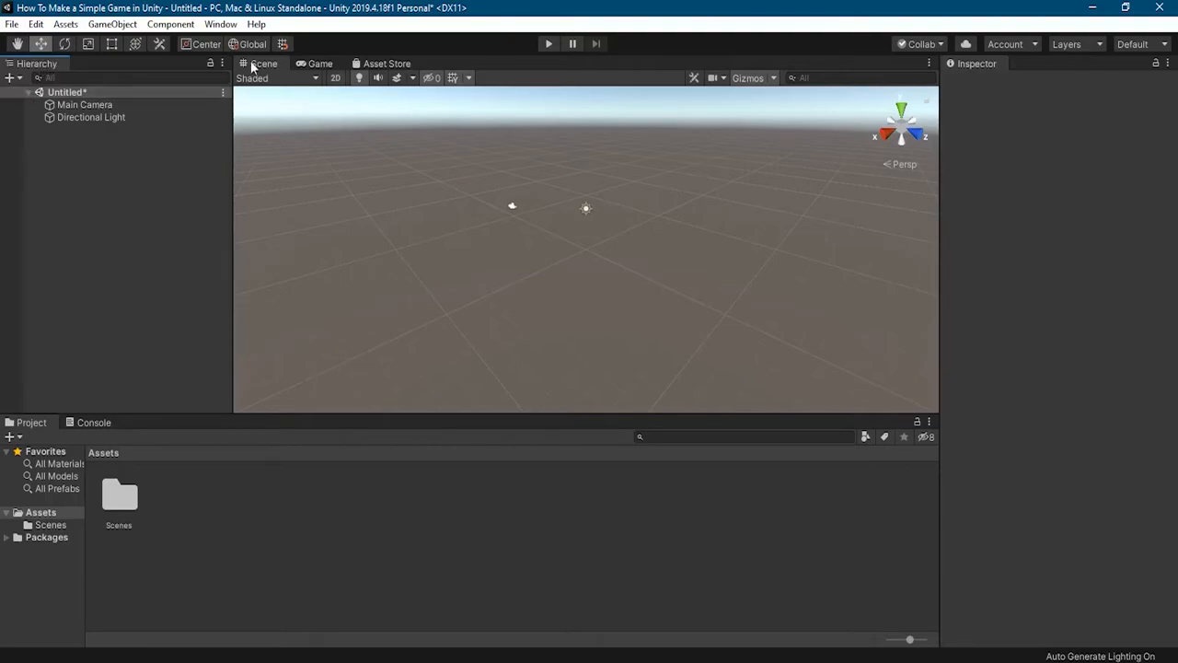
# Rearrange the workspace with the Hierarchy docked beside the Console and the Game view beside the Scene, removing the Asset Store
pyautogui.moveTo(41, 68); pyautogui.dragTo(157, 442)
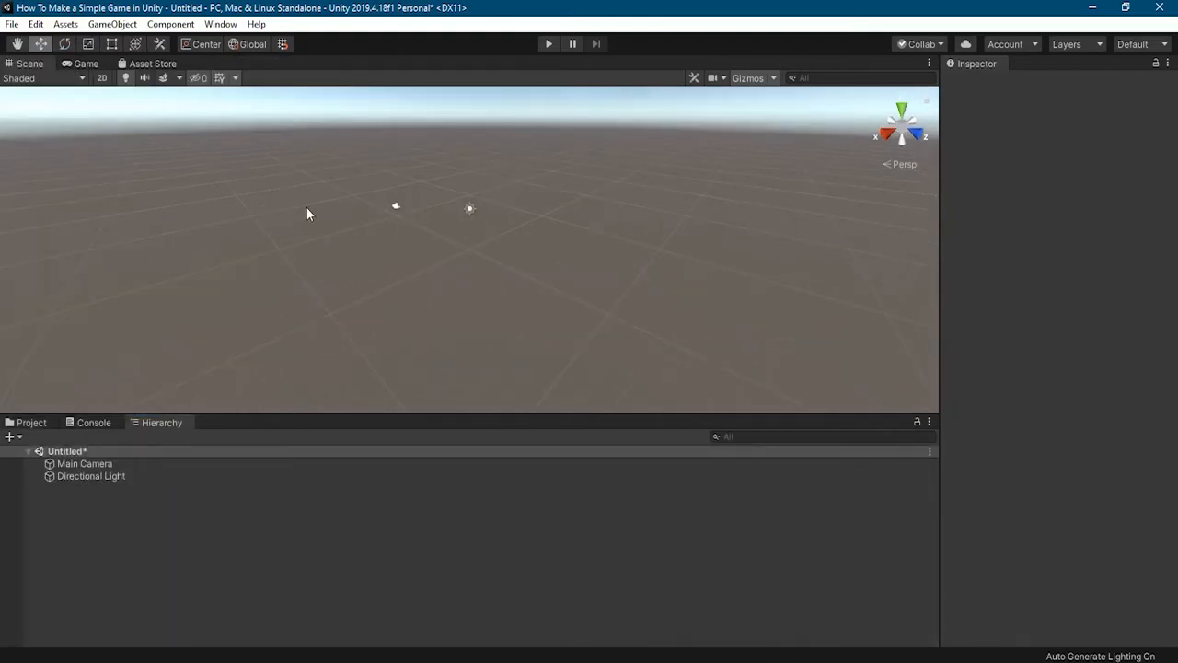
pyautogui.rightClick(161, 65)
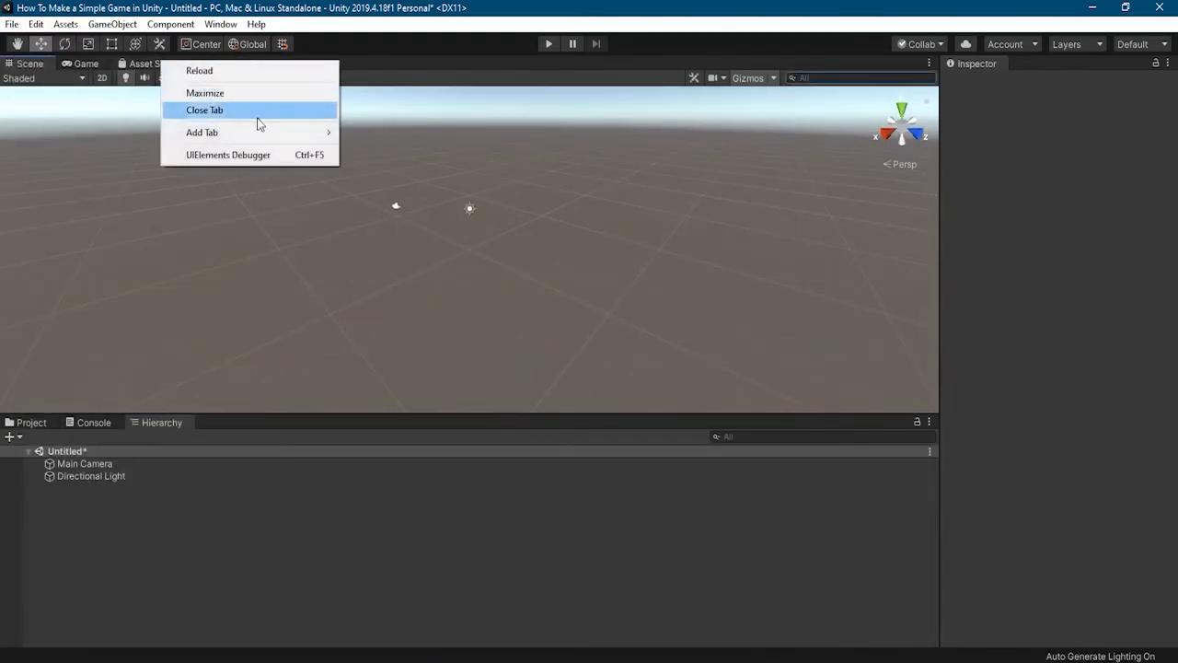
pyautogui.click(231, 112)
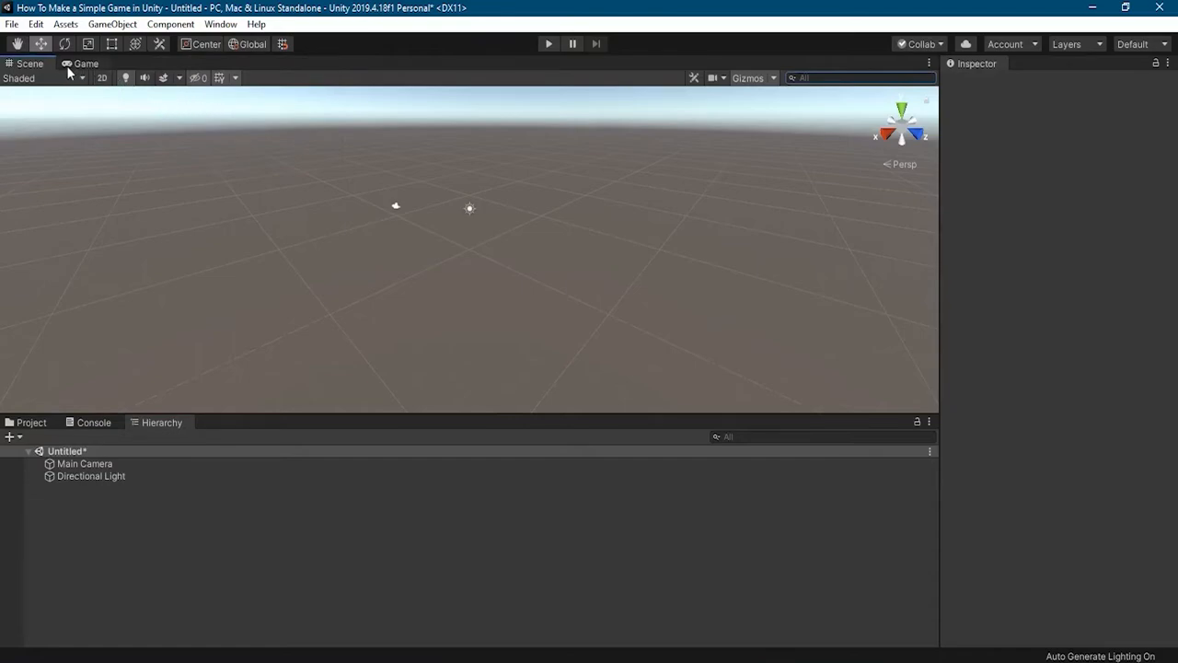
pyautogui.moveTo(80, 65); pyautogui.dragTo(719, 303)
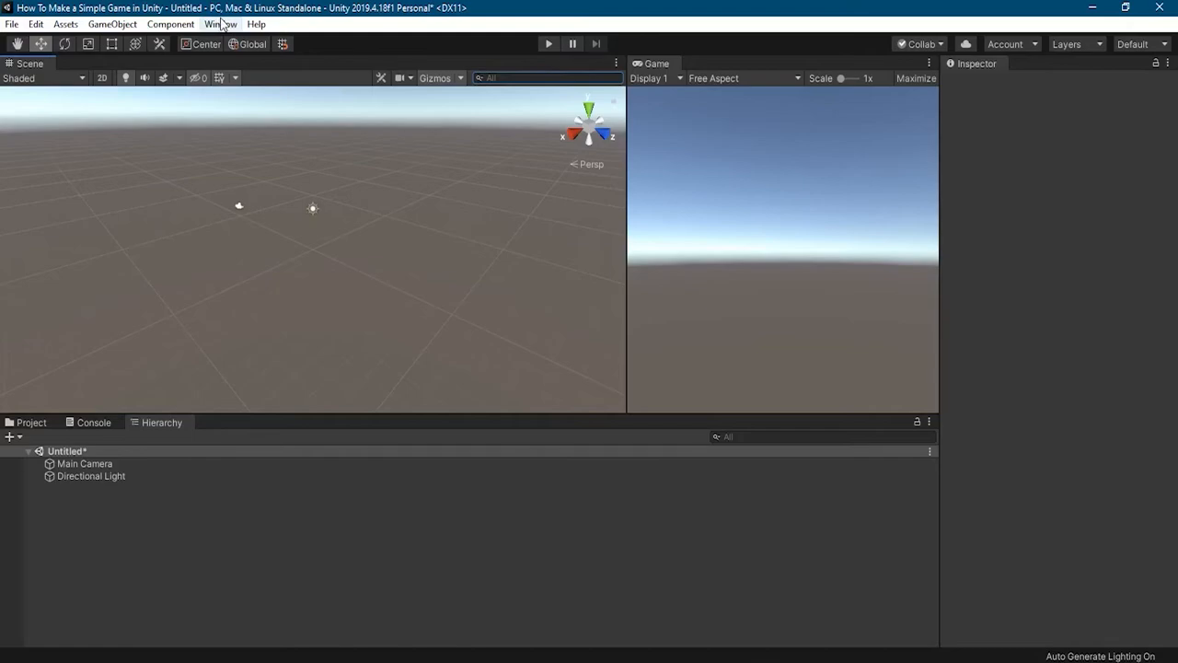
# Switch the workspace to the saved layout Normal Down Sides With Wide View
pyautogui.click(1165, 45)
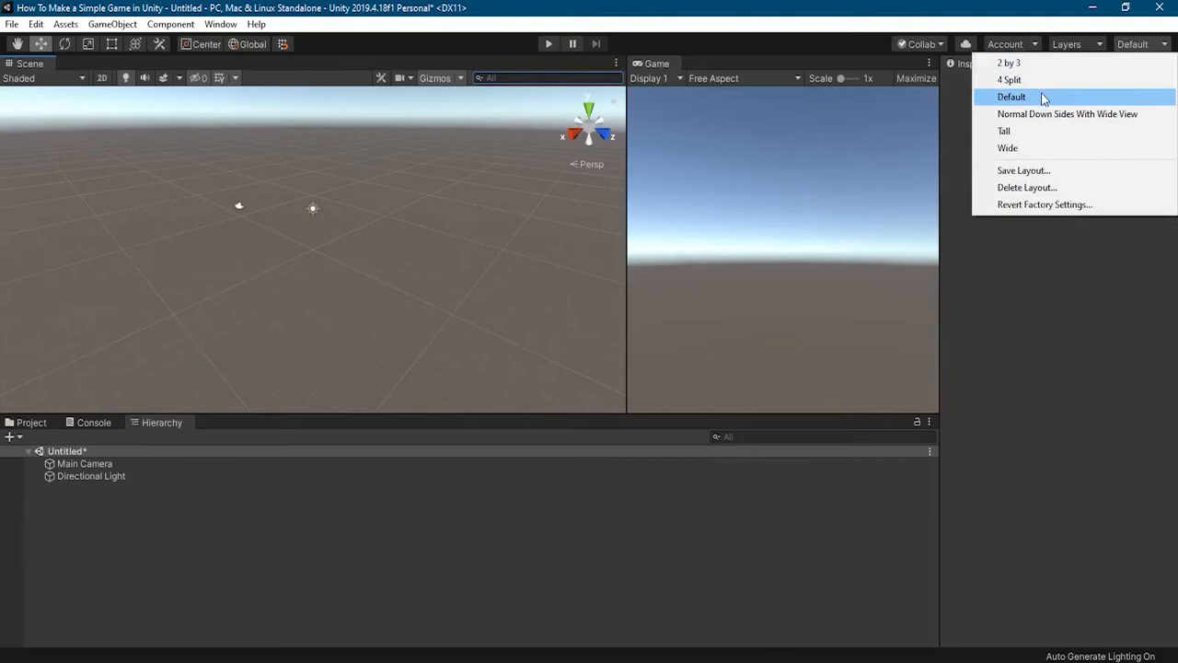
pyautogui.click(333, 26)
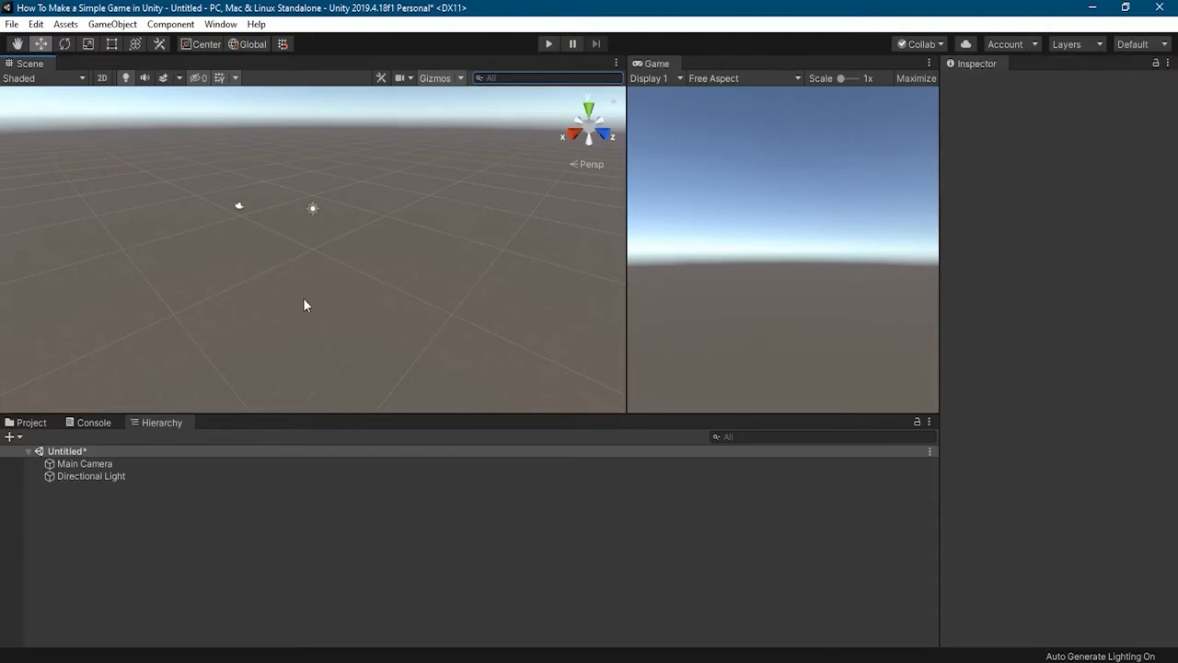
pyautogui.click(33, 424)
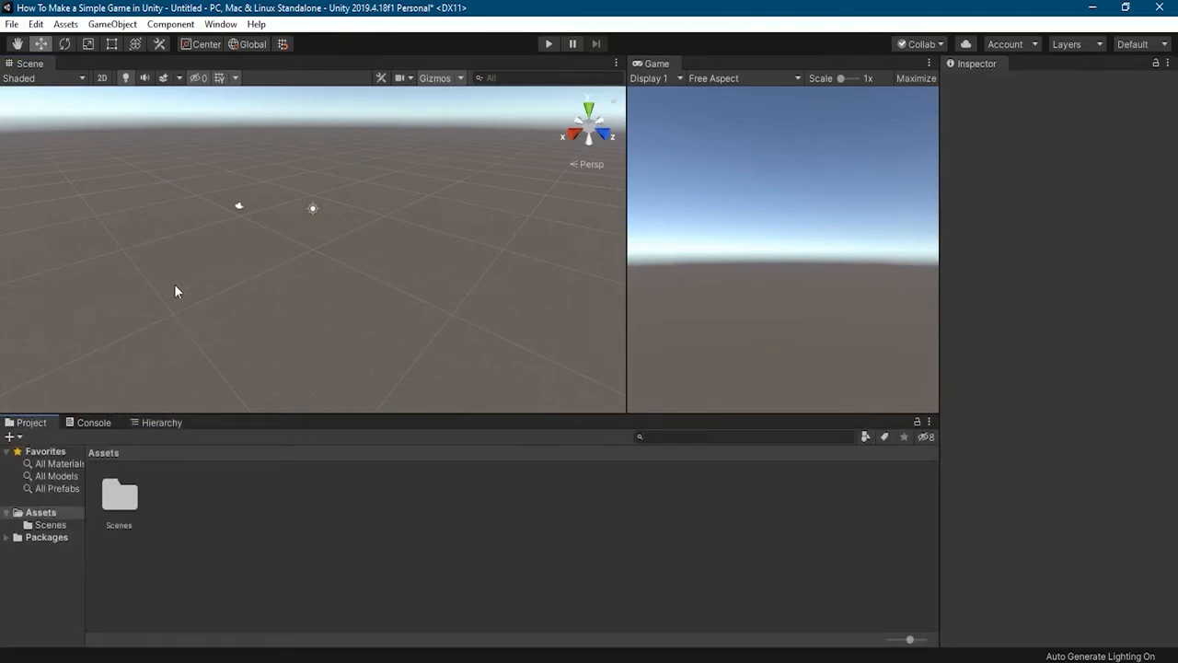
pyautogui.click(221, 26)
pyautogui.moveTo(325, 105)
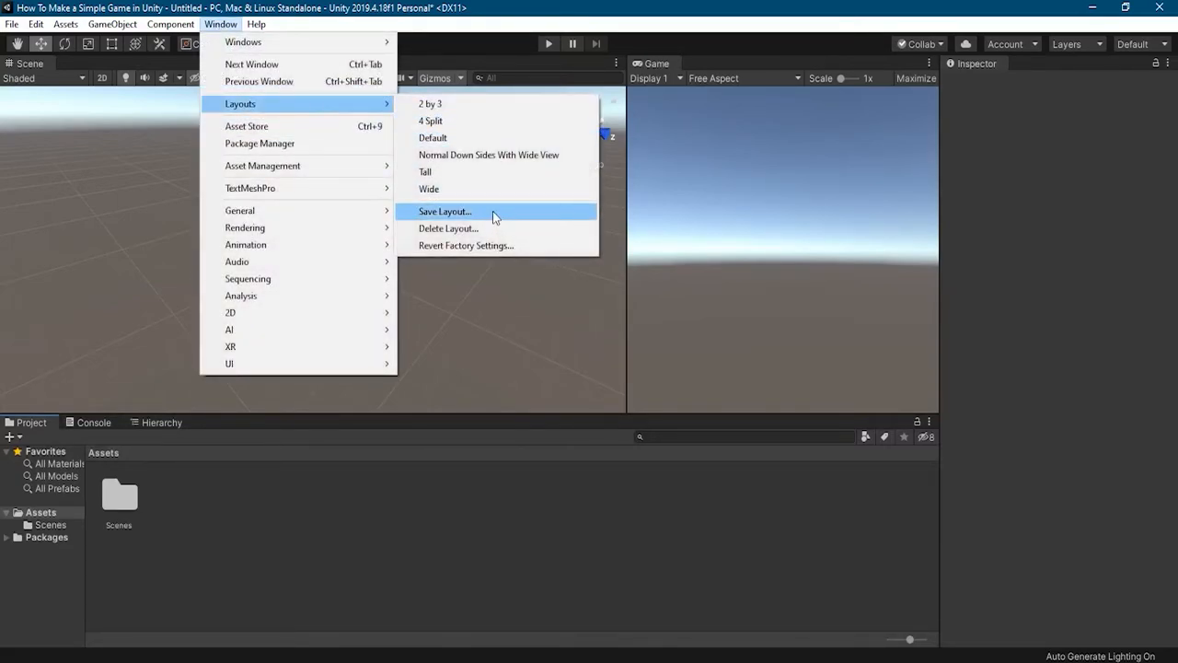
pyautogui.click(496, 157)
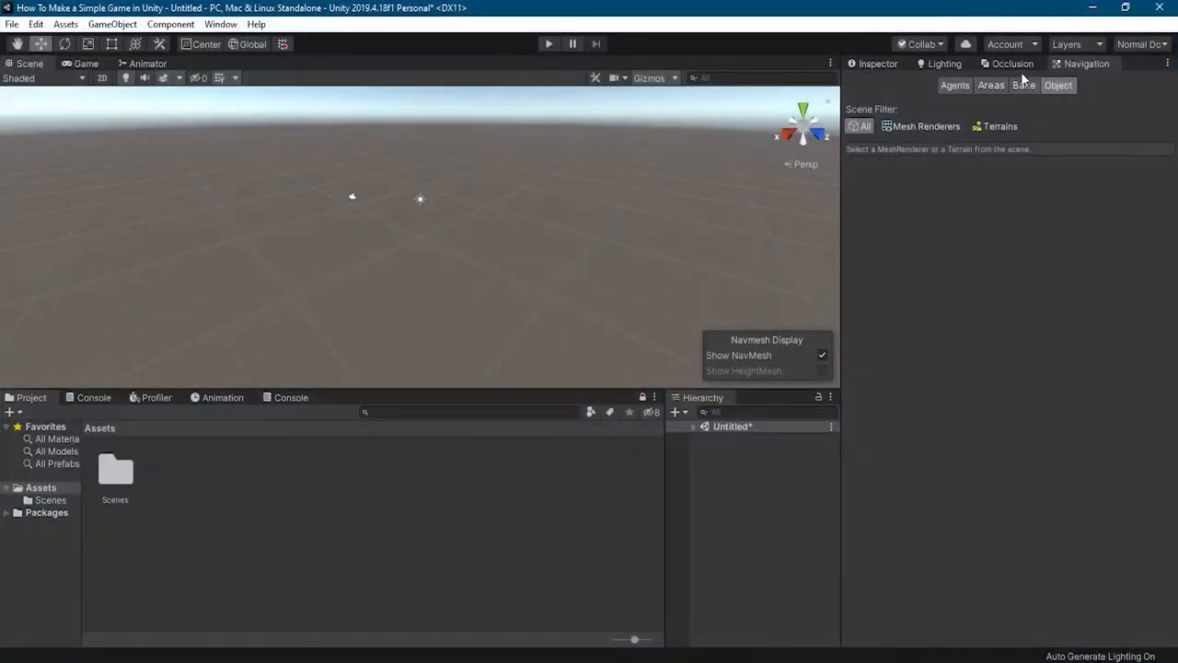
# Close the Navigation, Occlusion and Lighting panels so that only the Inspector is left in its group
pyautogui.rightClick(1082, 67)
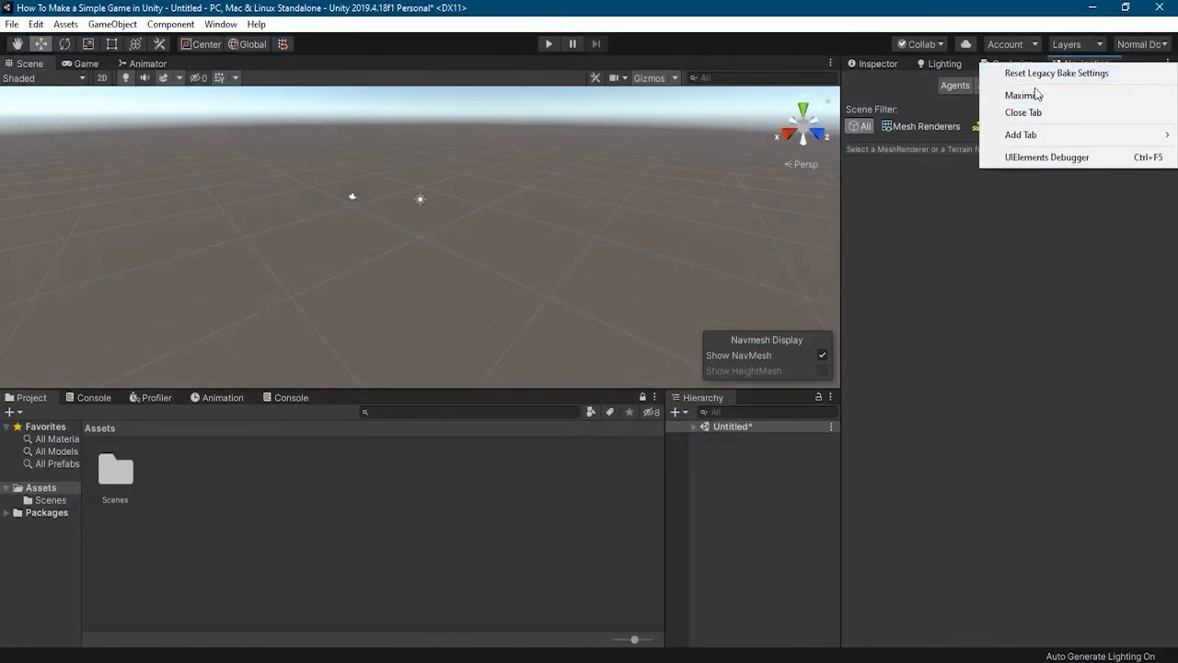
pyautogui.click(1024, 112)
pyautogui.rightClick(1016, 65)
pyautogui.moveTo(1058, 114)
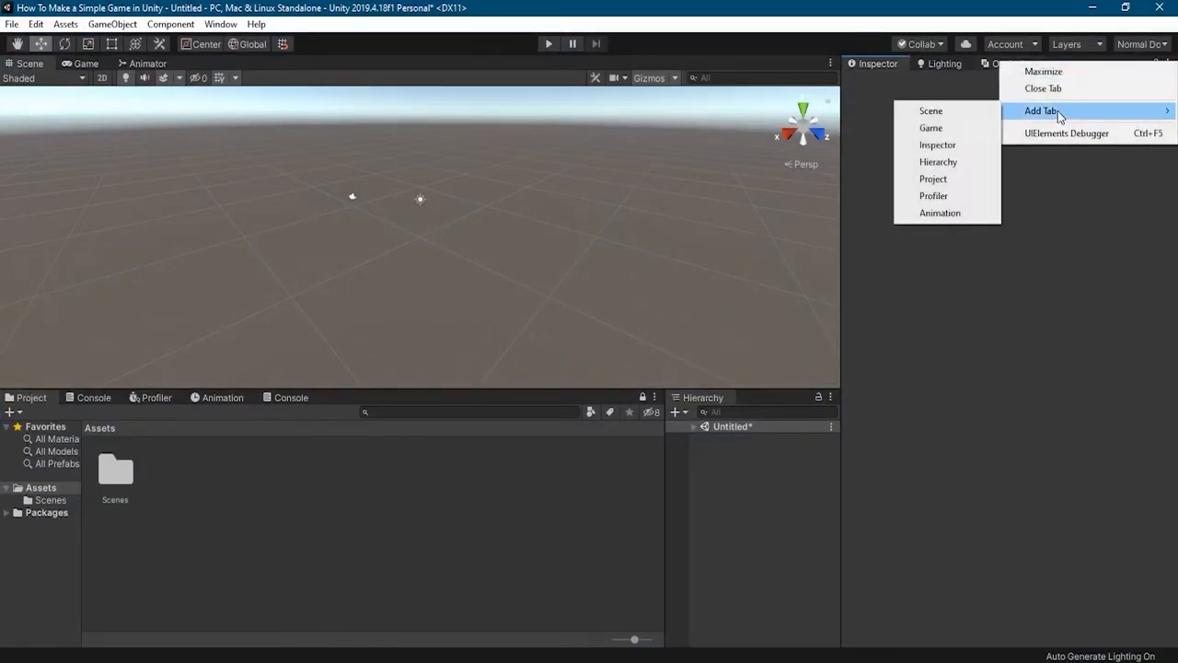
pyautogui.click(1043, 89)
pyautogui.rightClick(919, 62)
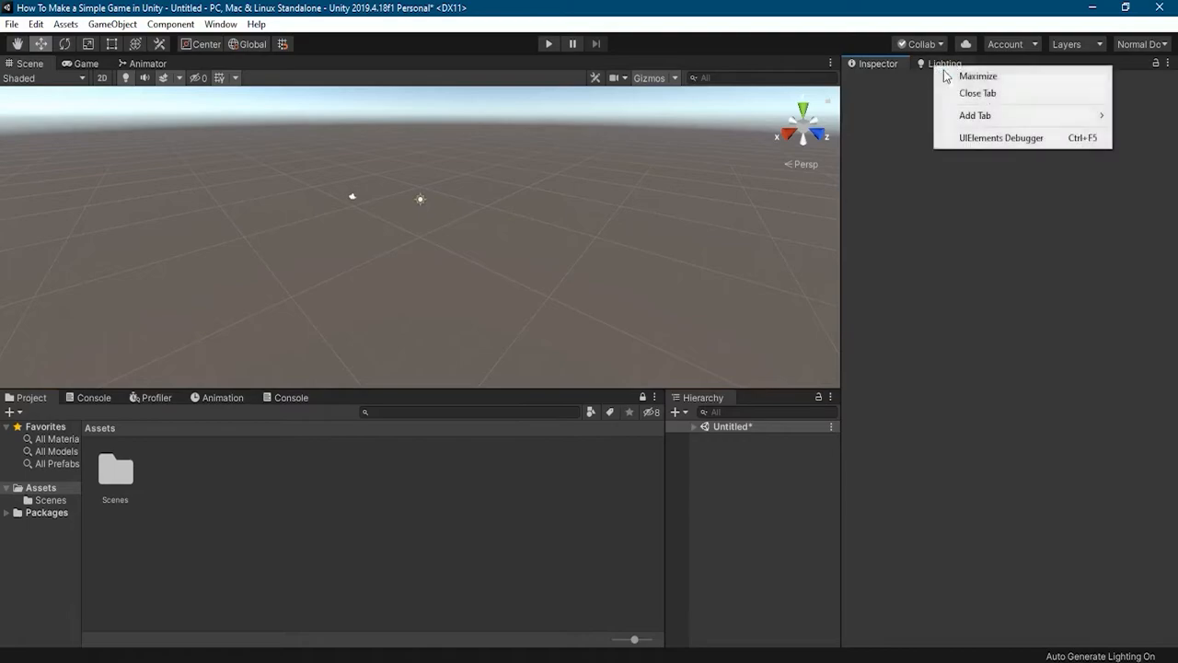
pyautogui.click(992, 96)
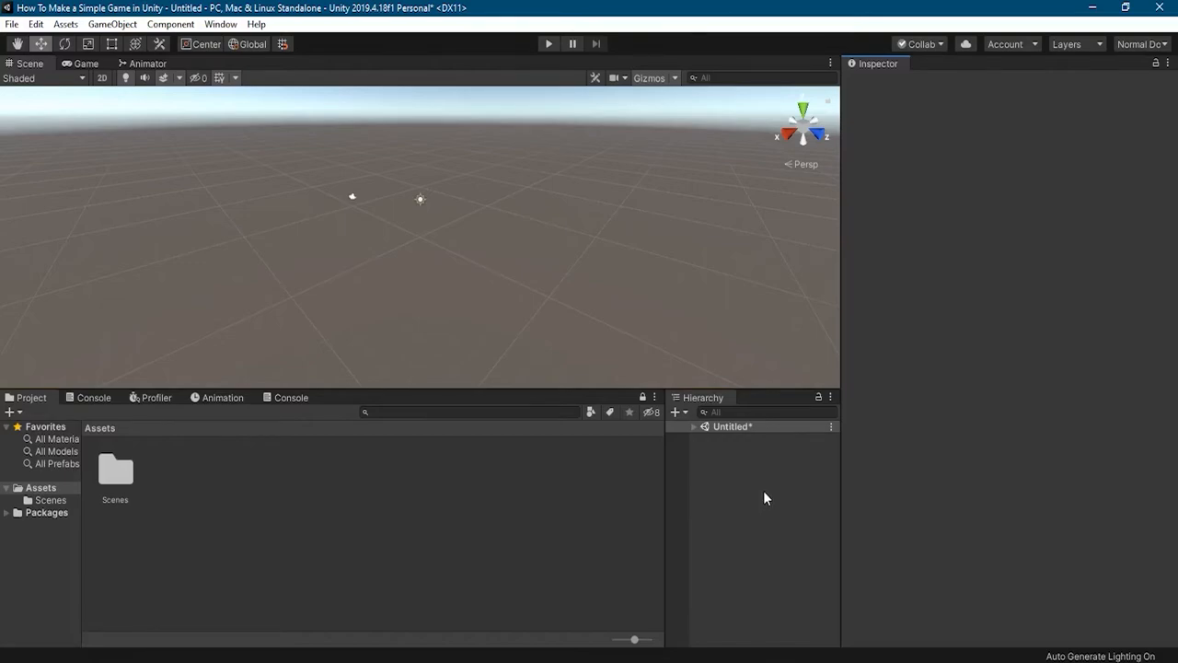
# Add a 3D cube to the scene from the Hierarchy
pyautogui.rightClick(737, 470)
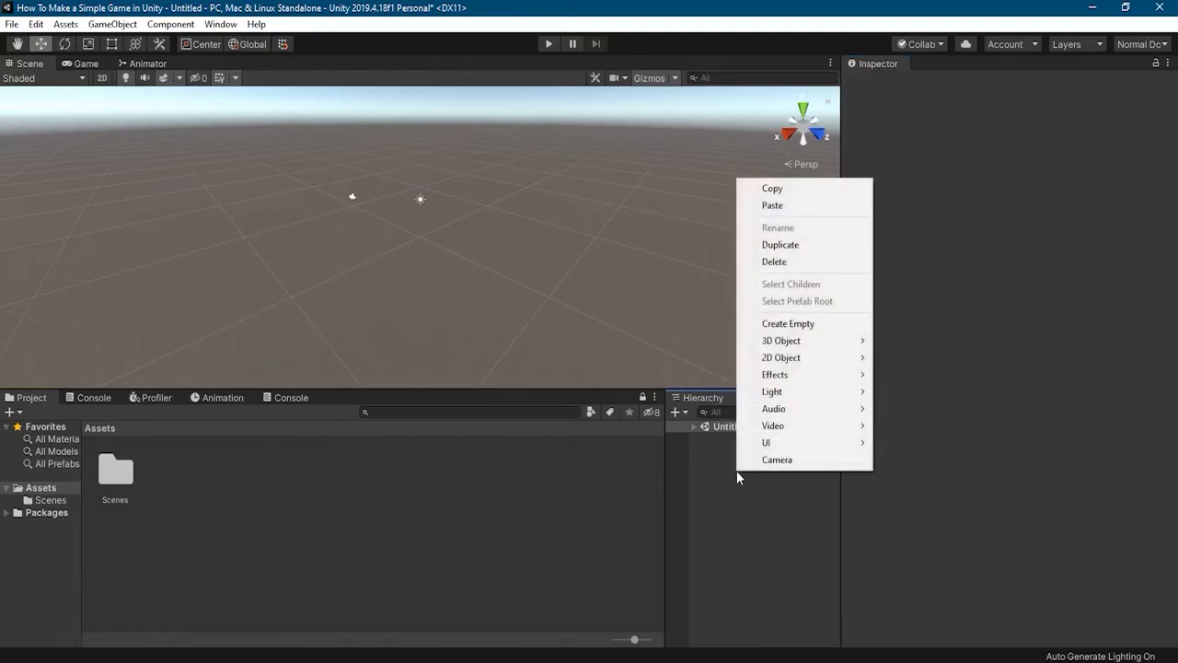
pyautogui.moveTo(820, 347)
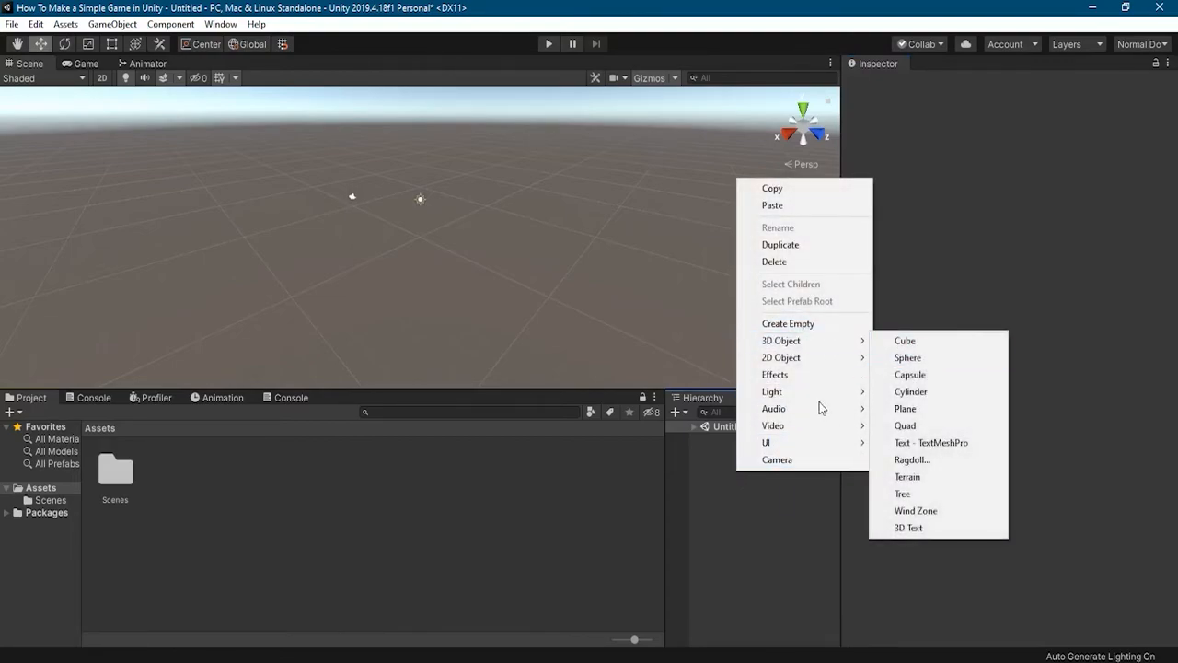
pyautogui.click(681, 413)
pyautogui.click(683, 412)
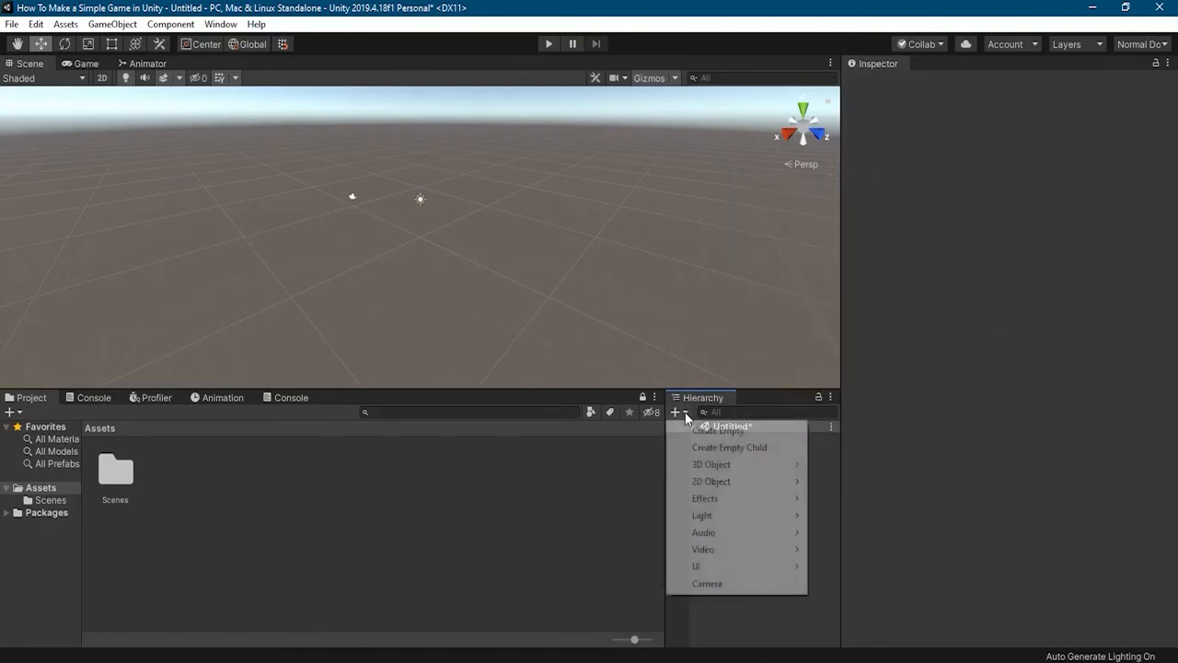
pyautogui.moveTo(742, 466)
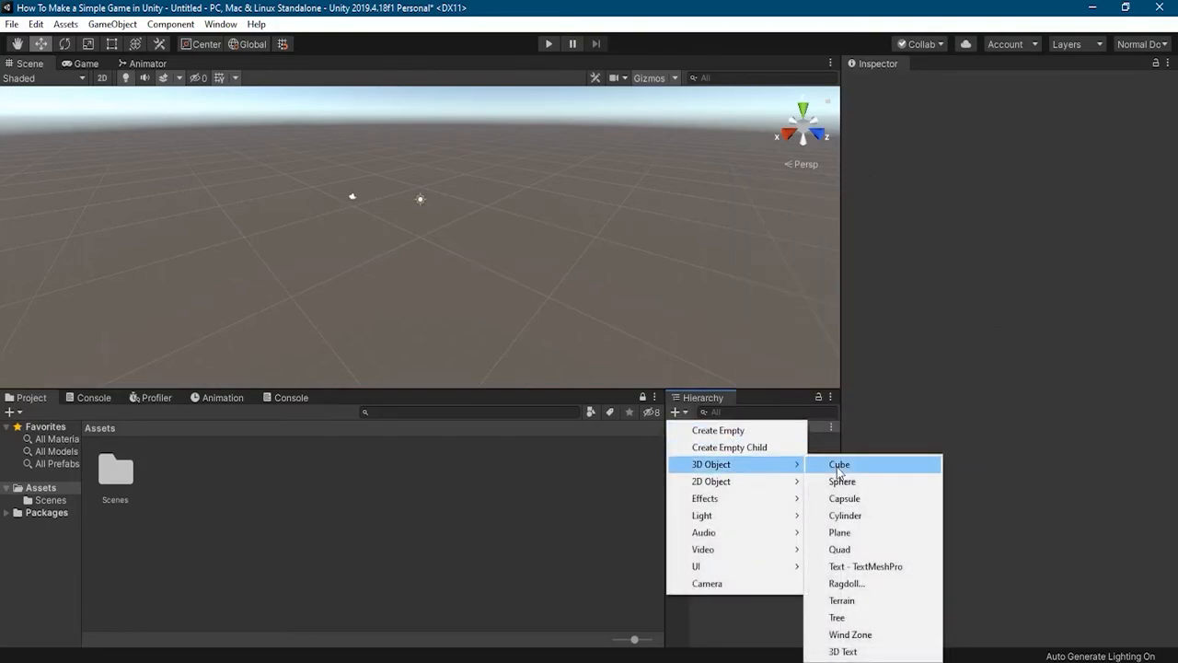
pyautogui.click(838, 467)
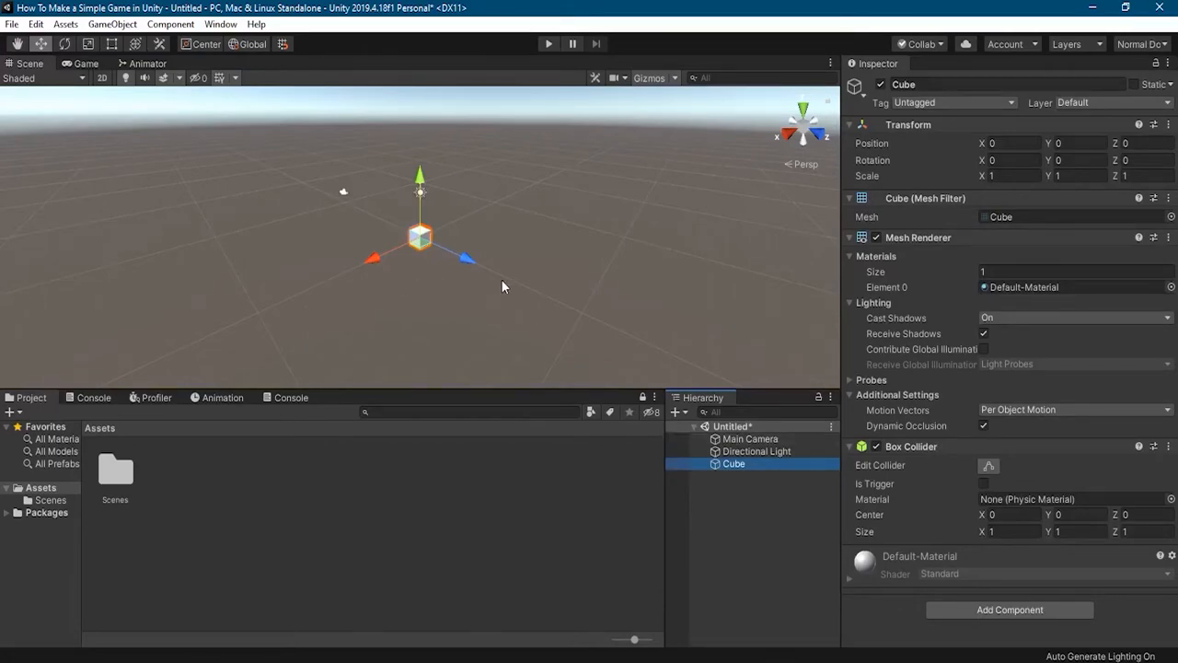
# Examine the cube in the Scene view from different distances and viewing angles
pyautogui.scroll(2, 465, 275)
pyautogui.scroll(5, 461, 268)
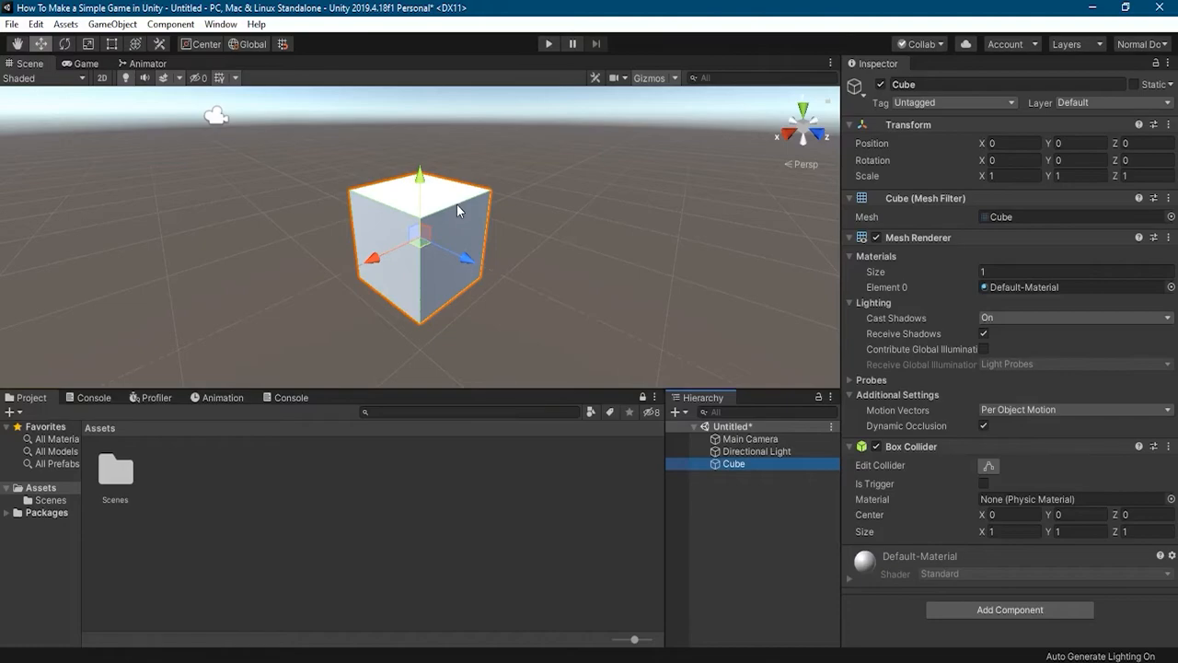
pyautogui.scroll(-4, 457, 210)
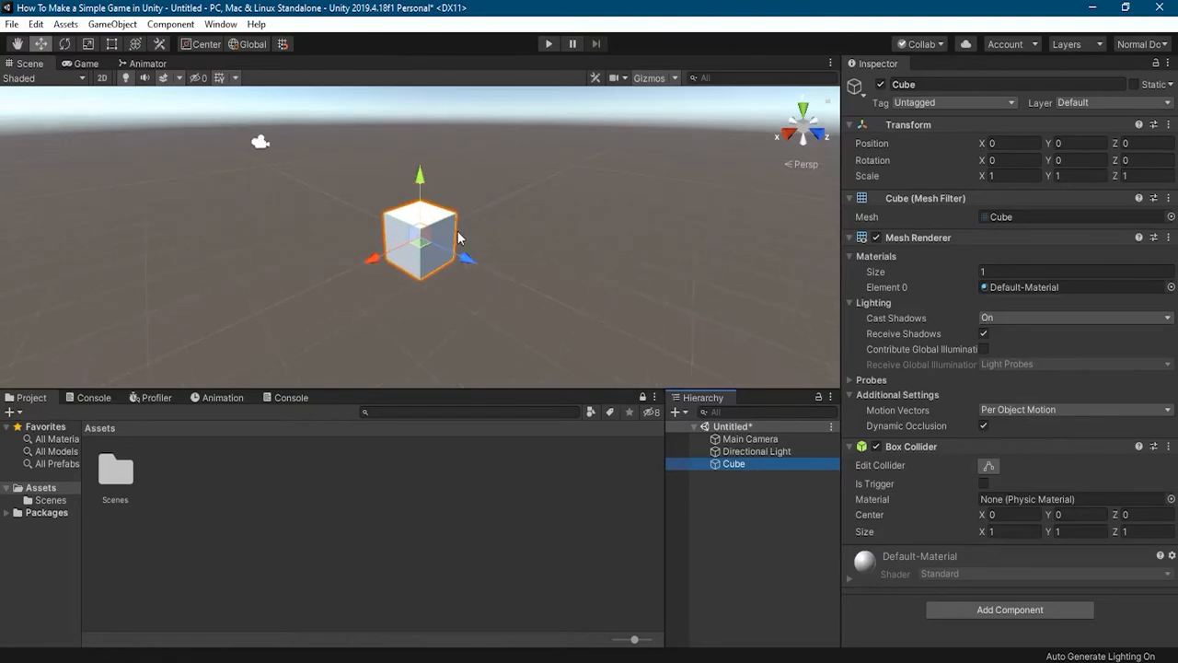
pyautogui.scroll(-3, 457, 238)
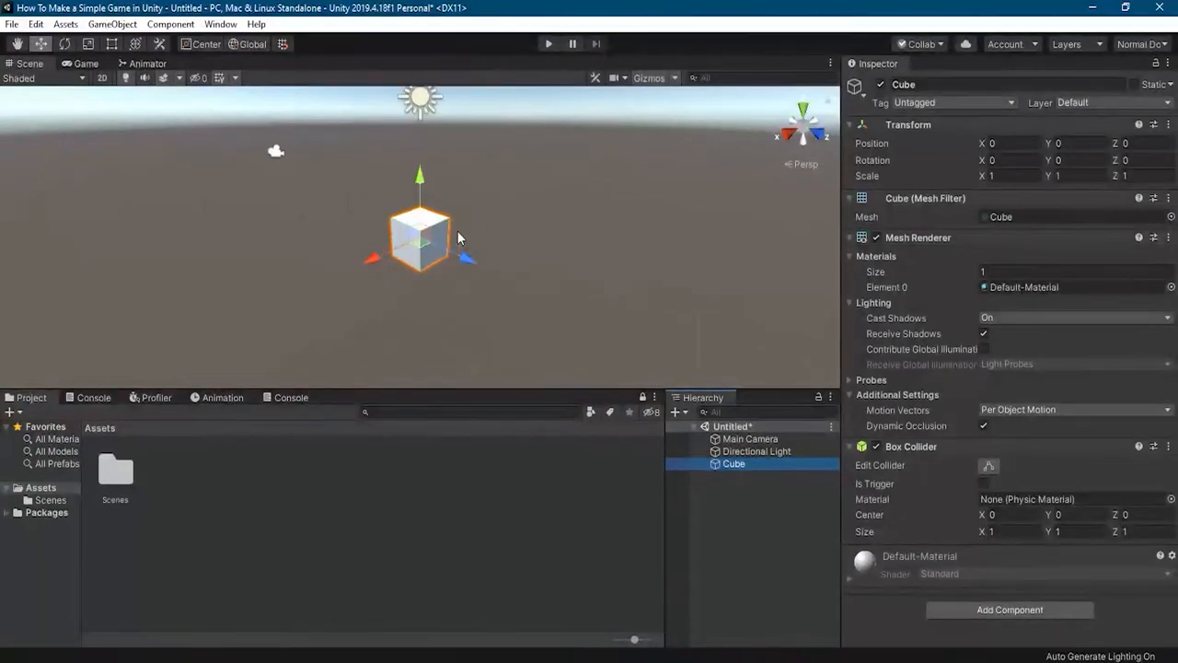
pyautogui.scroll(3, 458, 238)
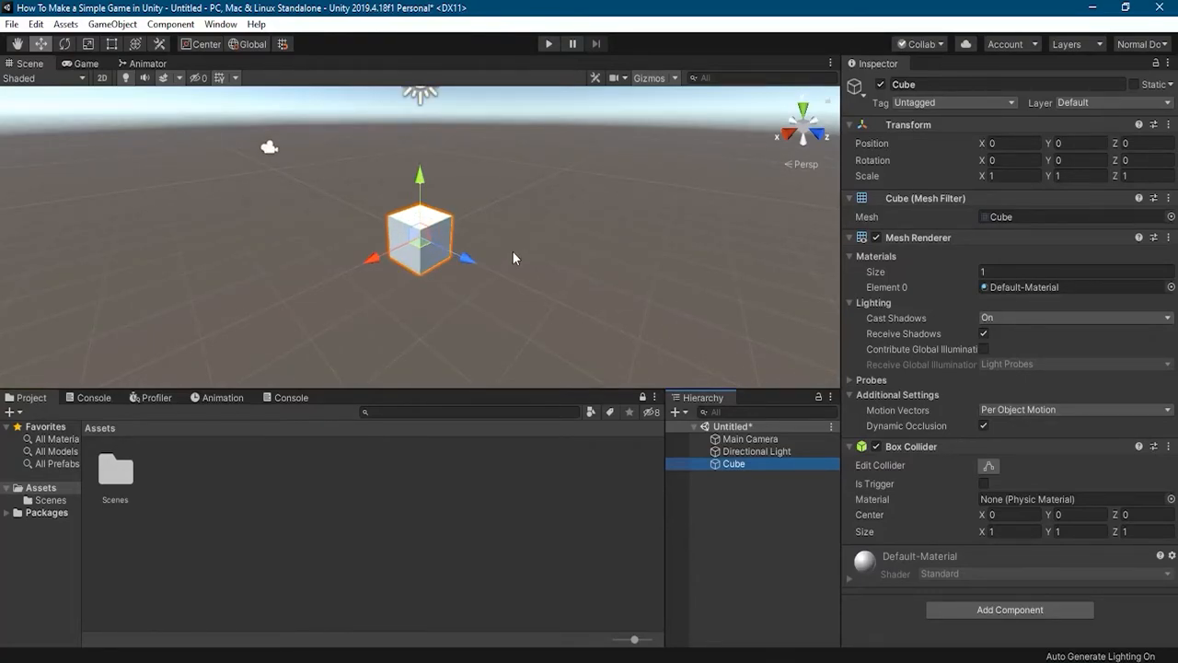
pyautogui.moveTo(514, 257); pyautogui.dragTo(479, 258, button='middle')
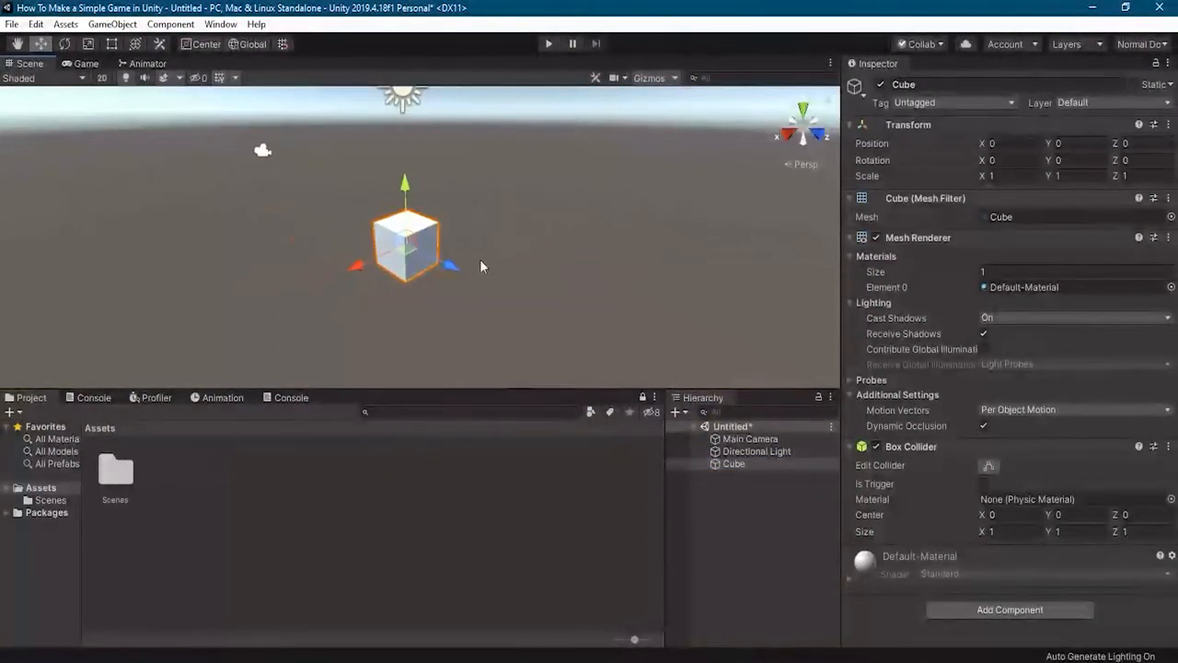
pyautogui.keyDown('alt'); pyautogui.moveTo(438, 256); pyautogui.dragTo(494, 260); pyautogui.keyUp('alt')
pyautogui.click(504, 242)
pyautogui.click(342, 257)
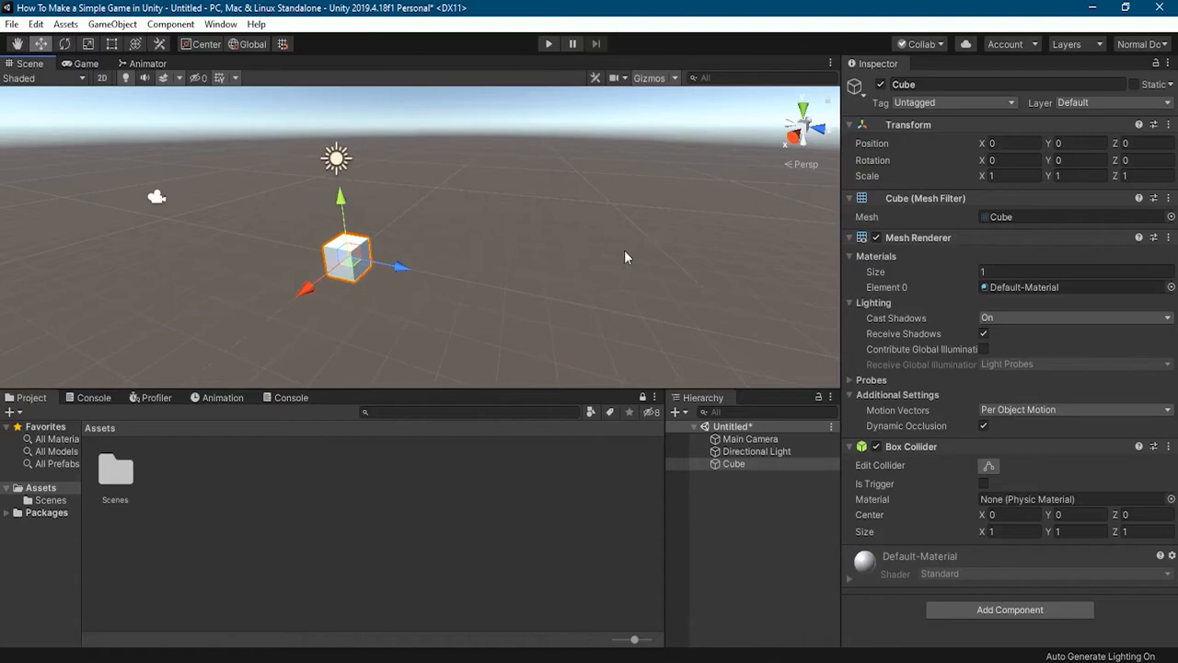
# Set the cube's scale to 10 on X and 30 on Z to form a long ground platform
pyautogui.click(738, 464)
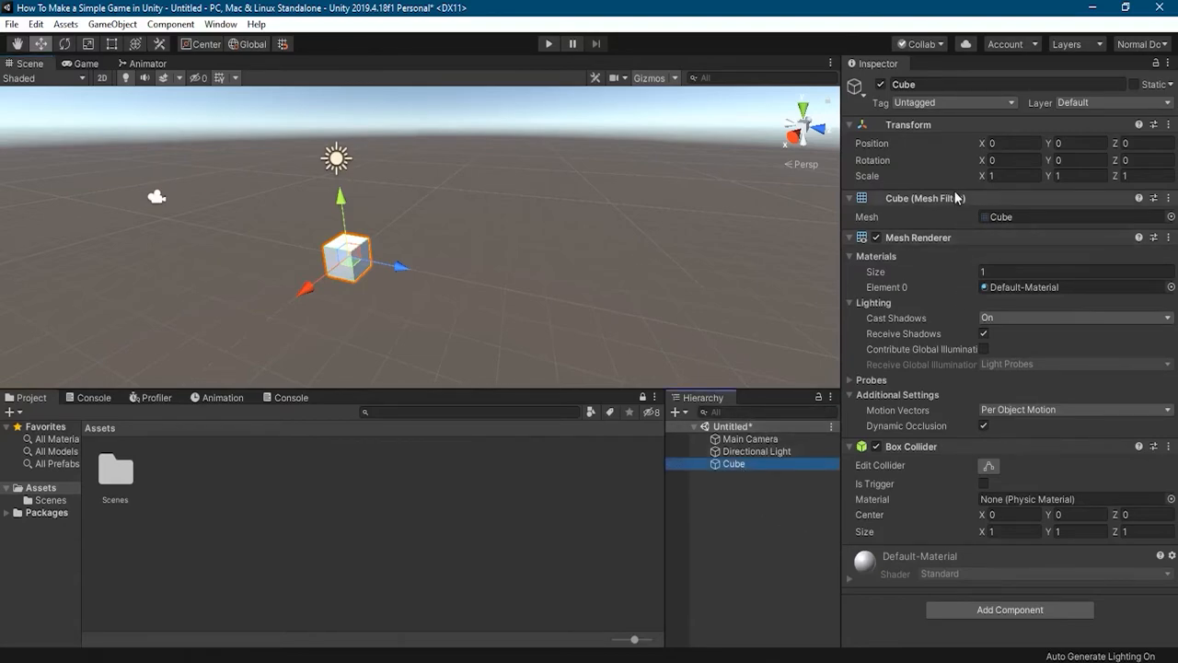
pyautogui.click(998, 175)
pyautogui.doubleClick(994, 176)
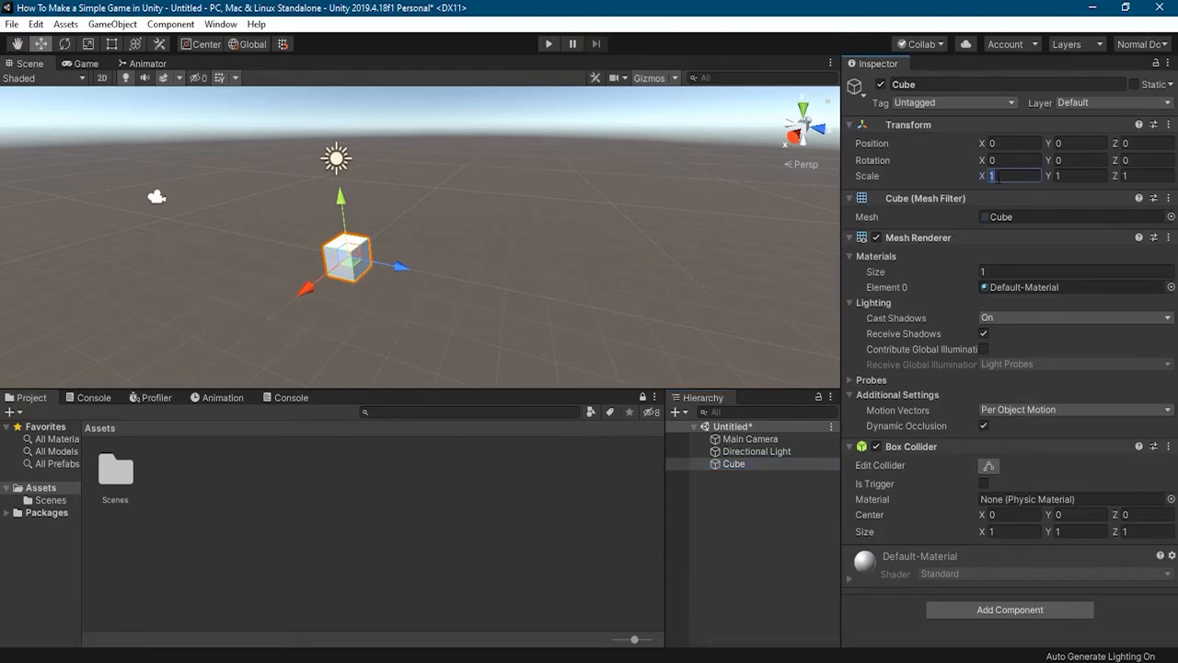
pyautogui.write('30')
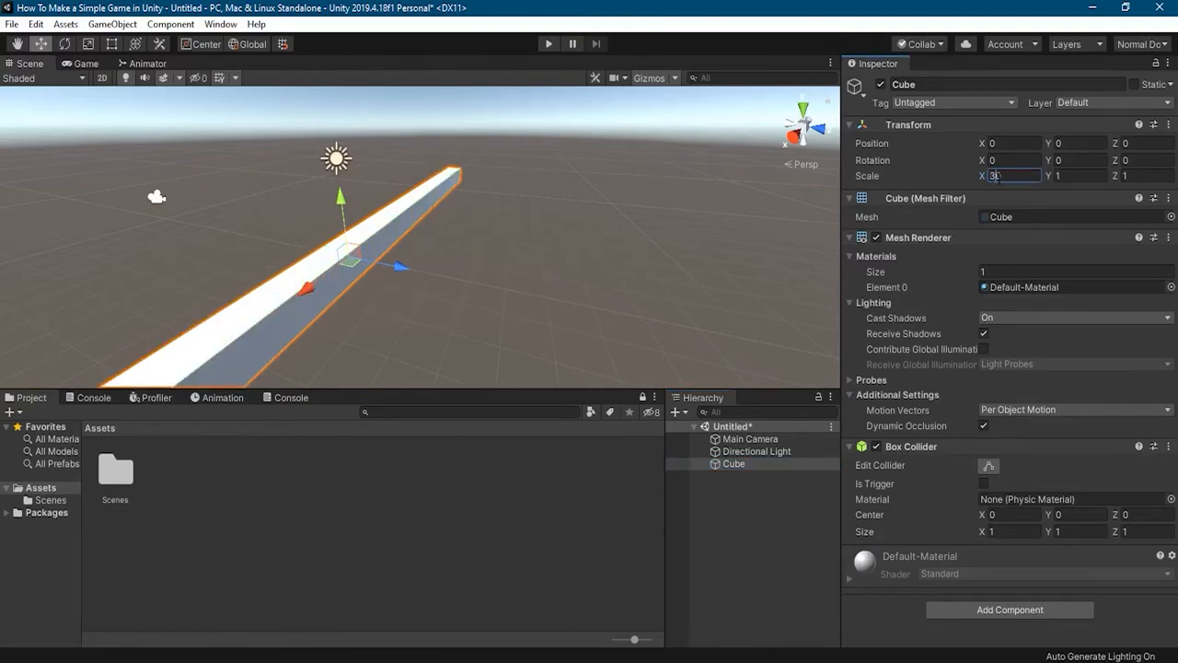
pyautogui.doubleClick(1005, 176)
pyautogui.write('10')
pyautogui.press('Tab')
pyautogui.press('Tab')
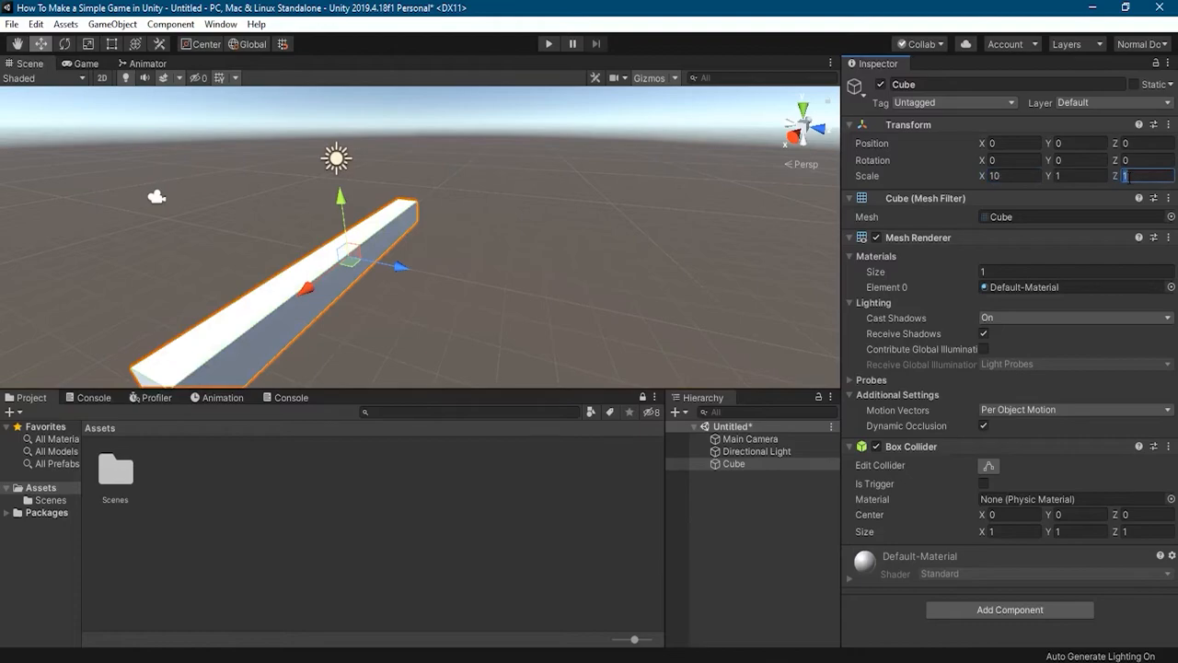
pyautogui.write('30')
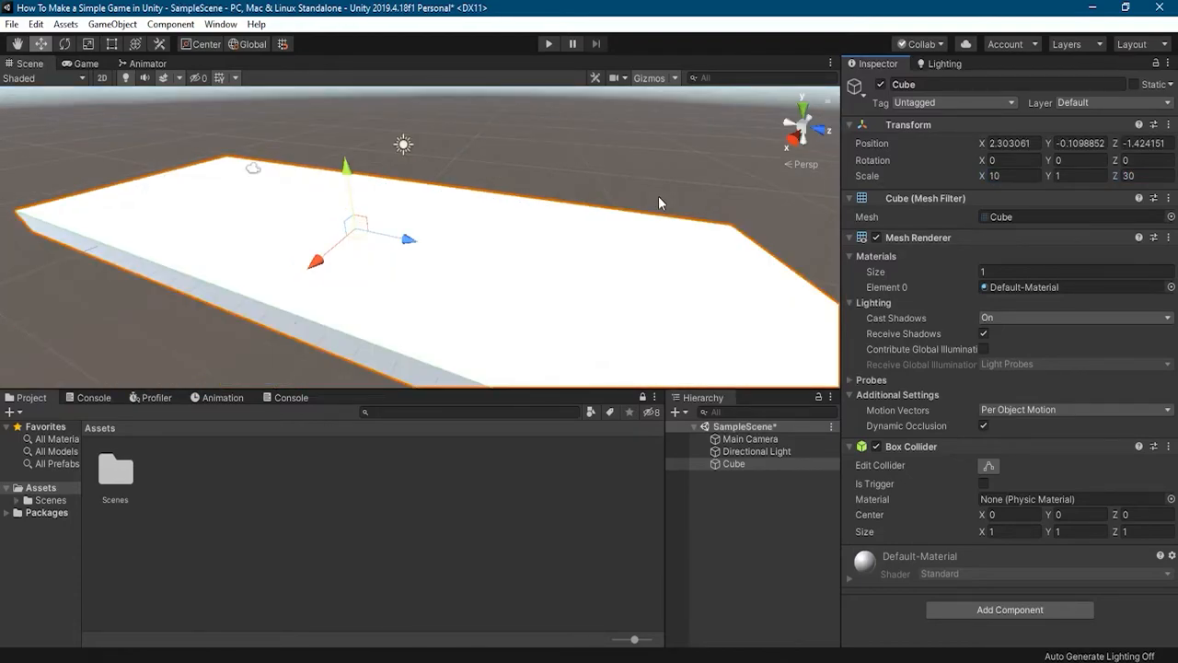
# Review the scene's Lighting settings, including Auto Generate, and return to the cube's properties in the Inspector
pyautogui.click(939, 63)
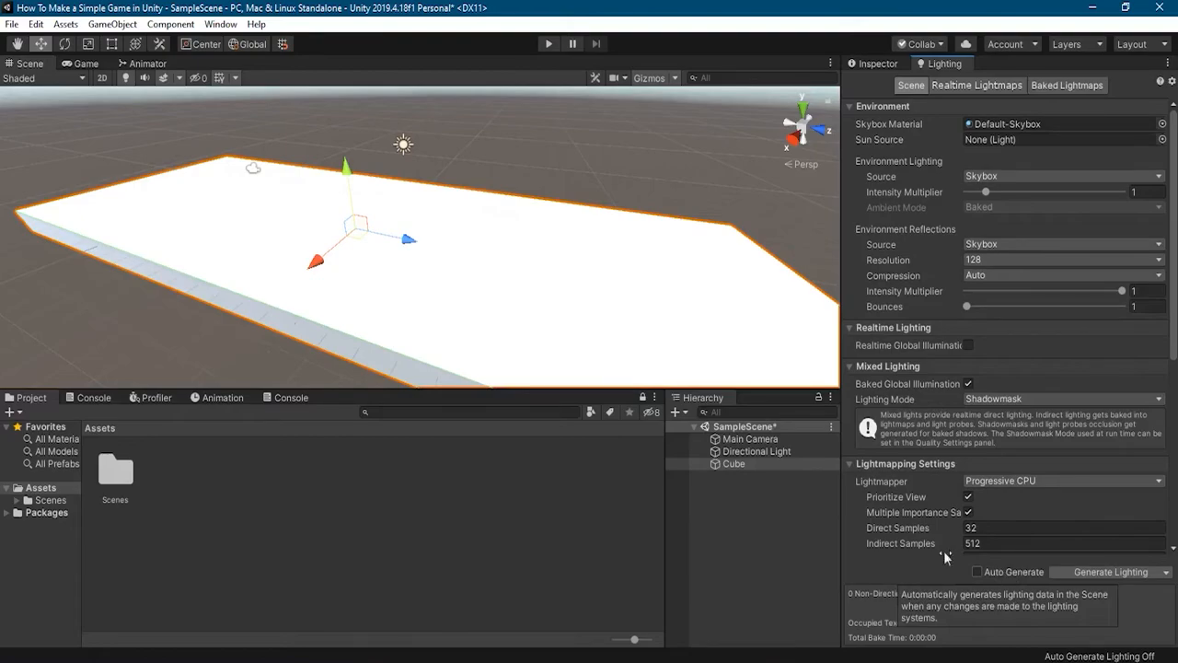
pyautogui.click(232, 26)
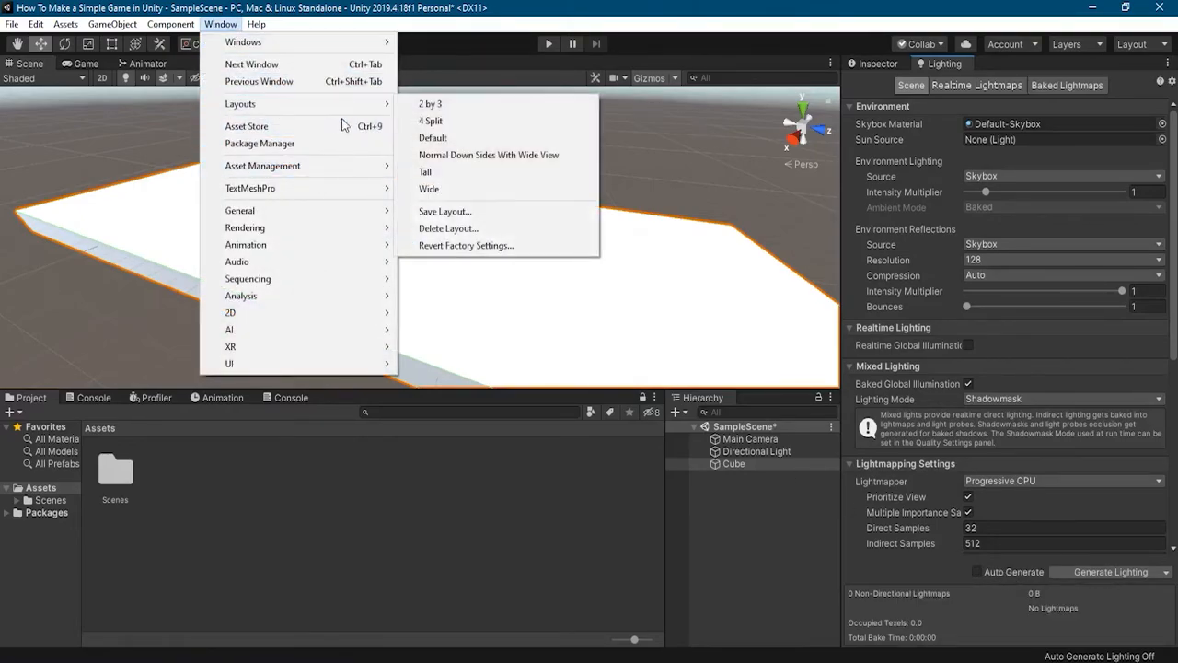
pyautogui.moveTo(351, 227)
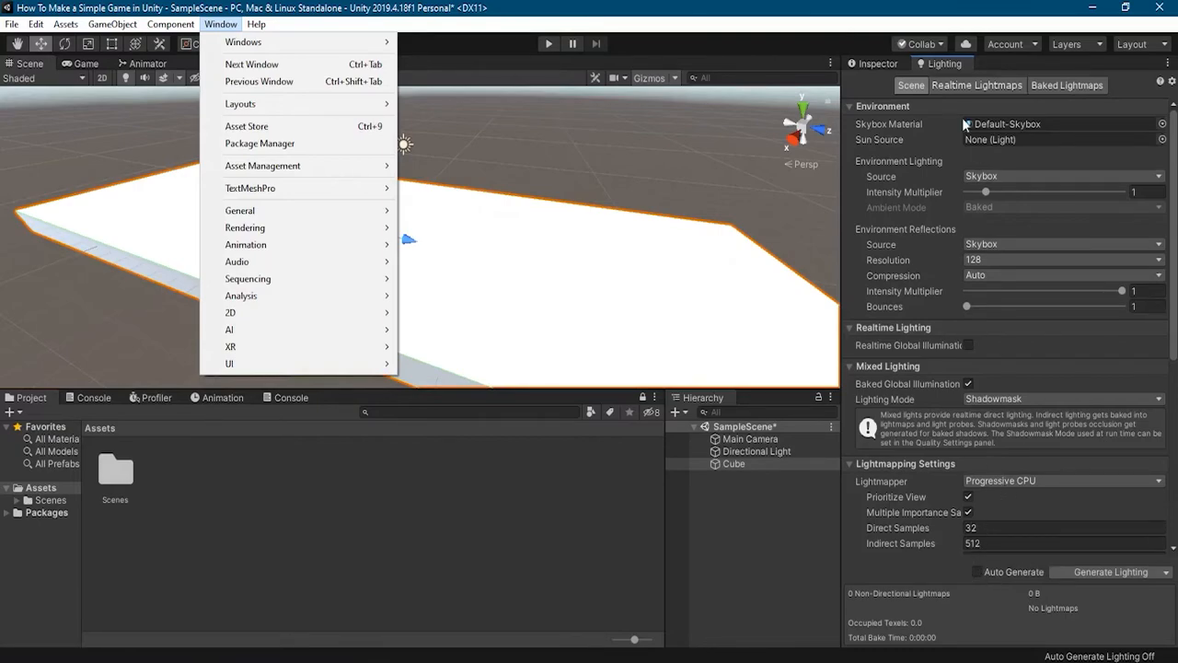
pyautogui.click(881, 64)
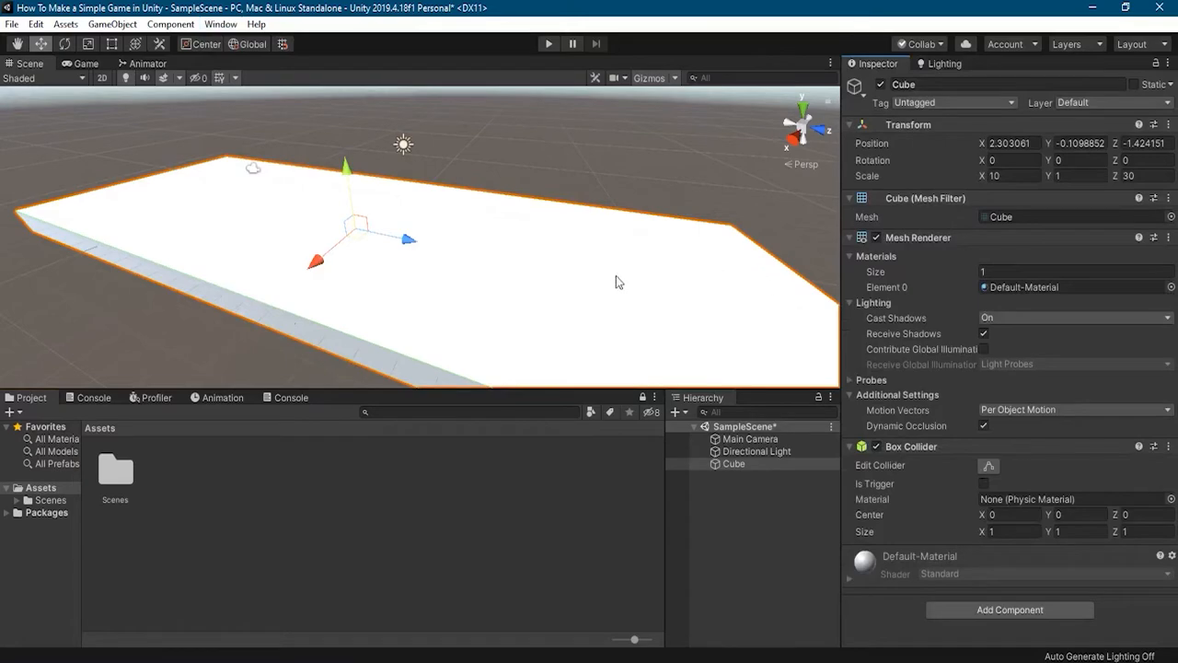
# Set the cube's Z scale to 50 and move it along the Z axis to position 18.37
pyautogui.scroll(-3, 497, 278)
pyautogui.keyDown('alt'); pyautogui.moveTo(490, 284); pyautogui.dragTo(665, 245); pyautogui.keyUp('alt')
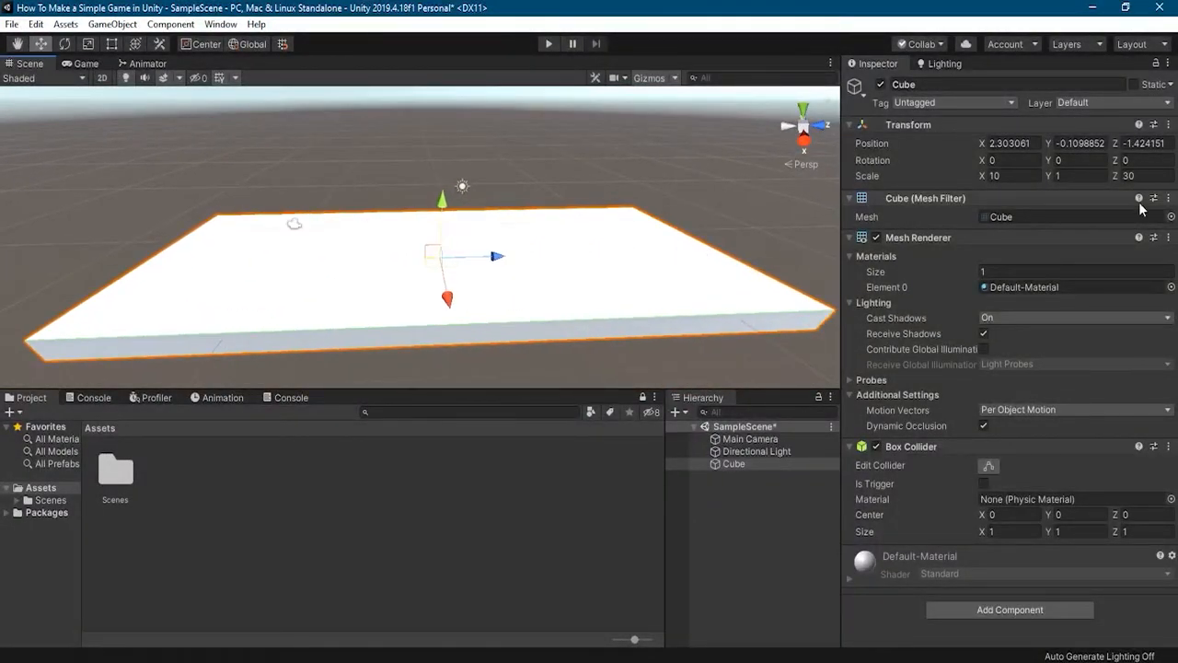
pyautogui.click(1132, 175)
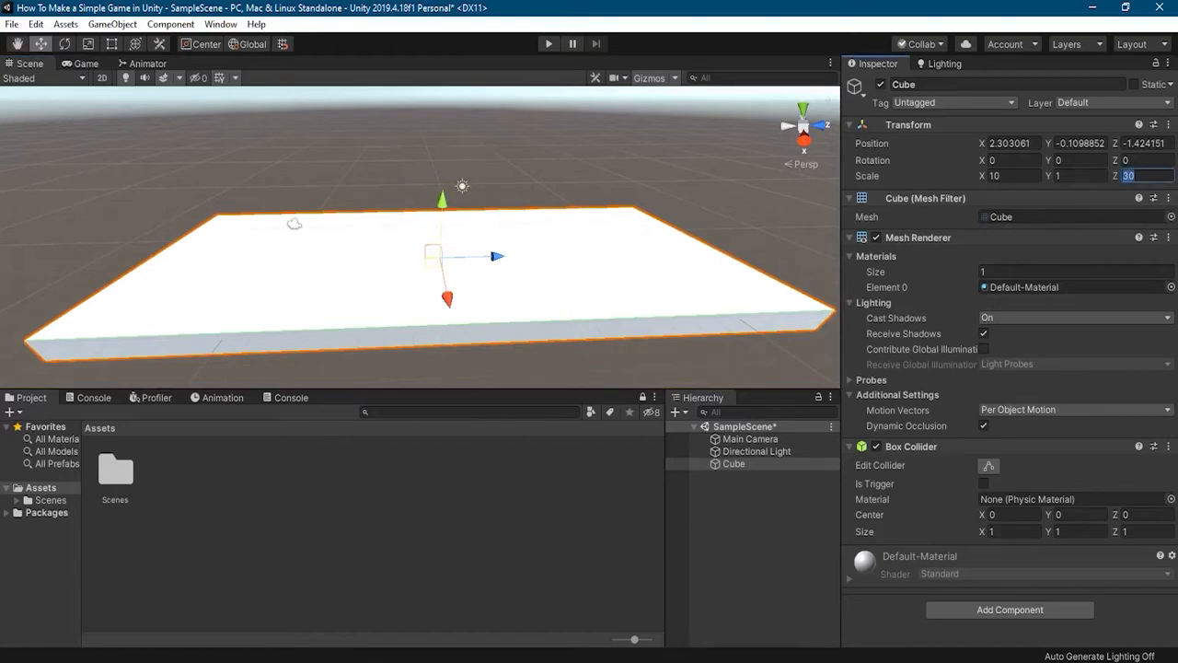
pyautogui.write('50')
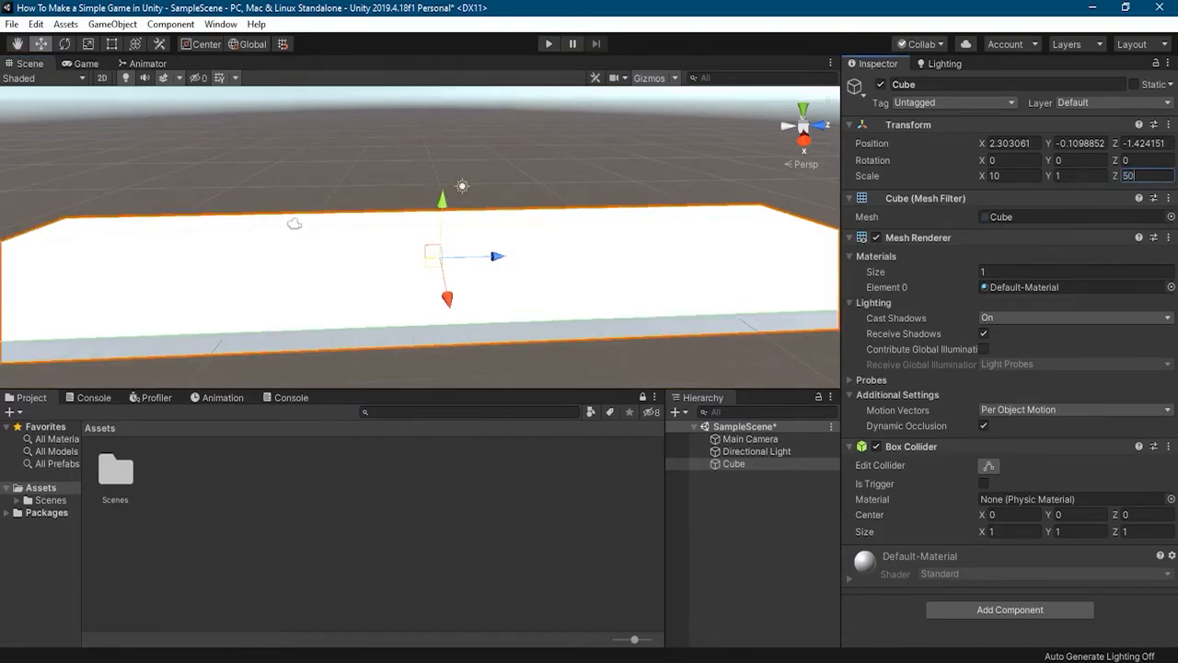
pyautogui.click(495, 258)
pyautogui.moveTo(494, 259); pyautogui.dragTo(784, 249)
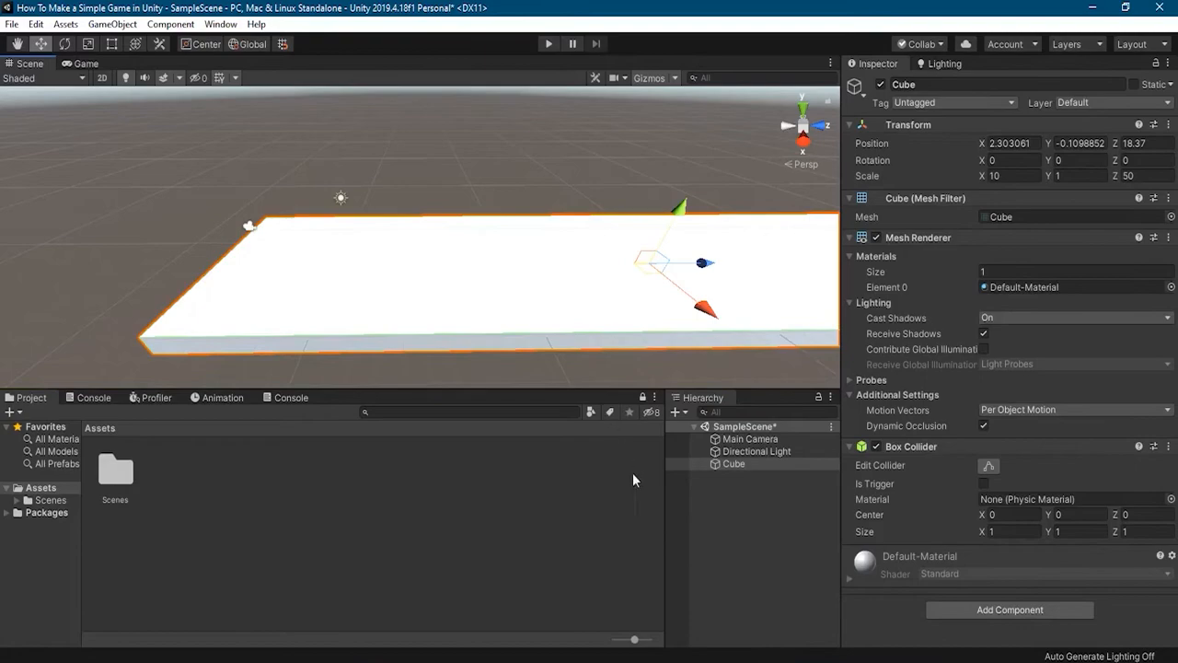
# Rename the cube as Ground in the scene hierarchy
pyautogui.click(732, 499)
pyautogui.click(746, 463)
pyautogui.click(738, 466)
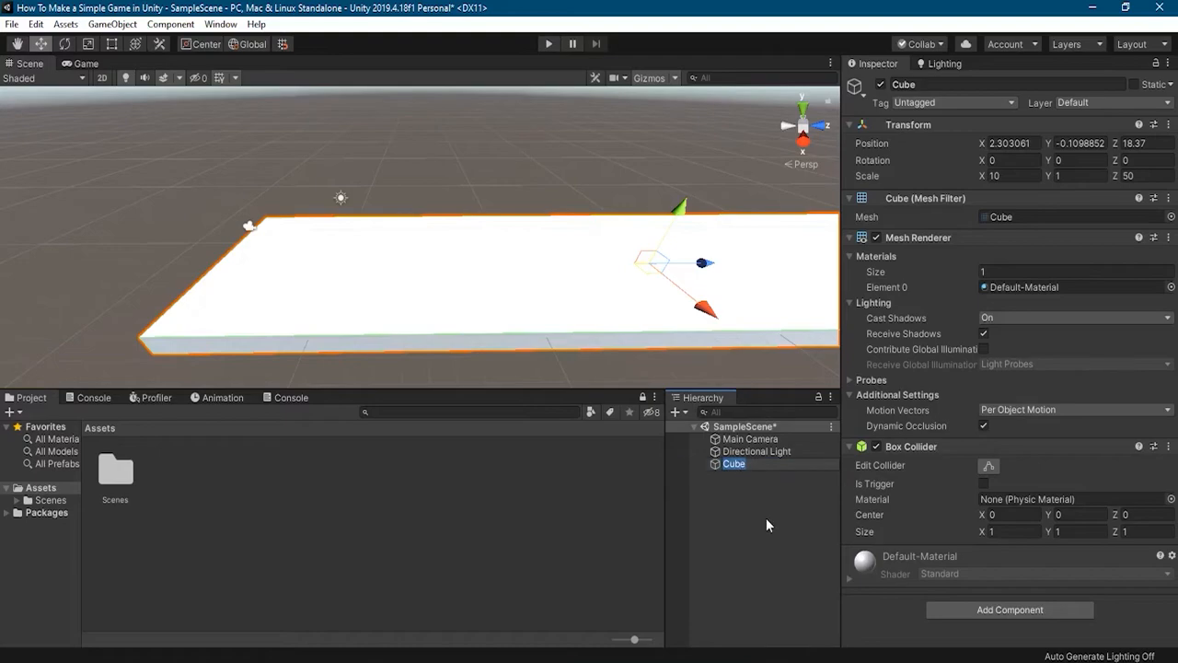
pyautogui.write('Ground')
pyautogui.press('Return')
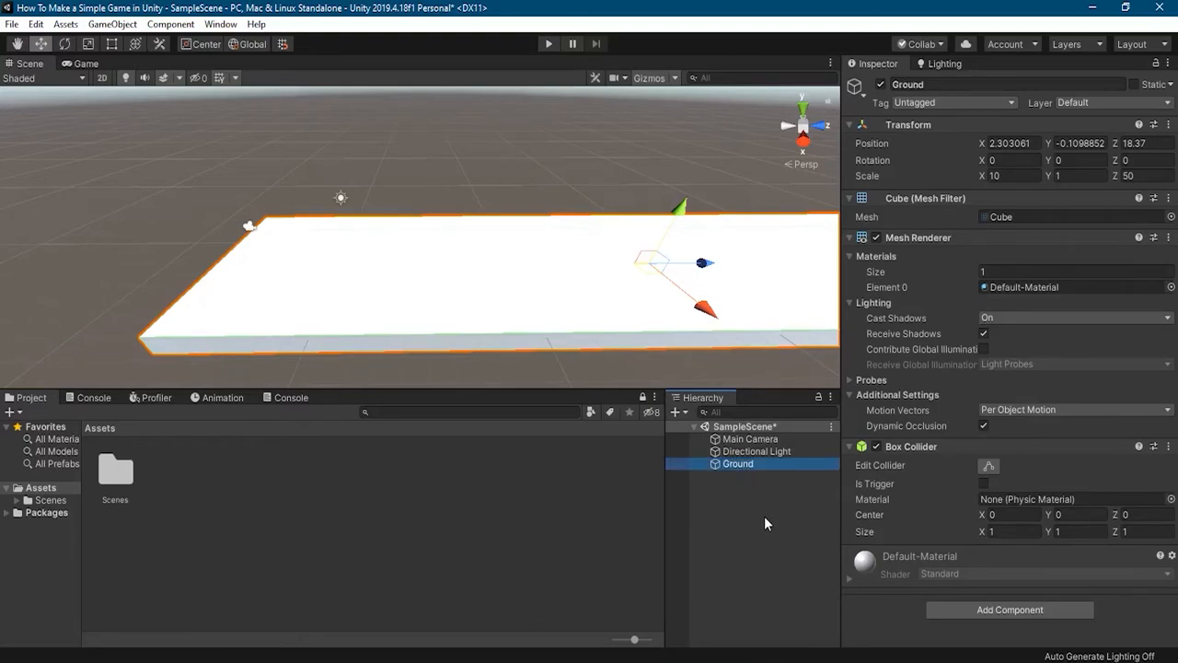
pyautogui.click(741, 483)
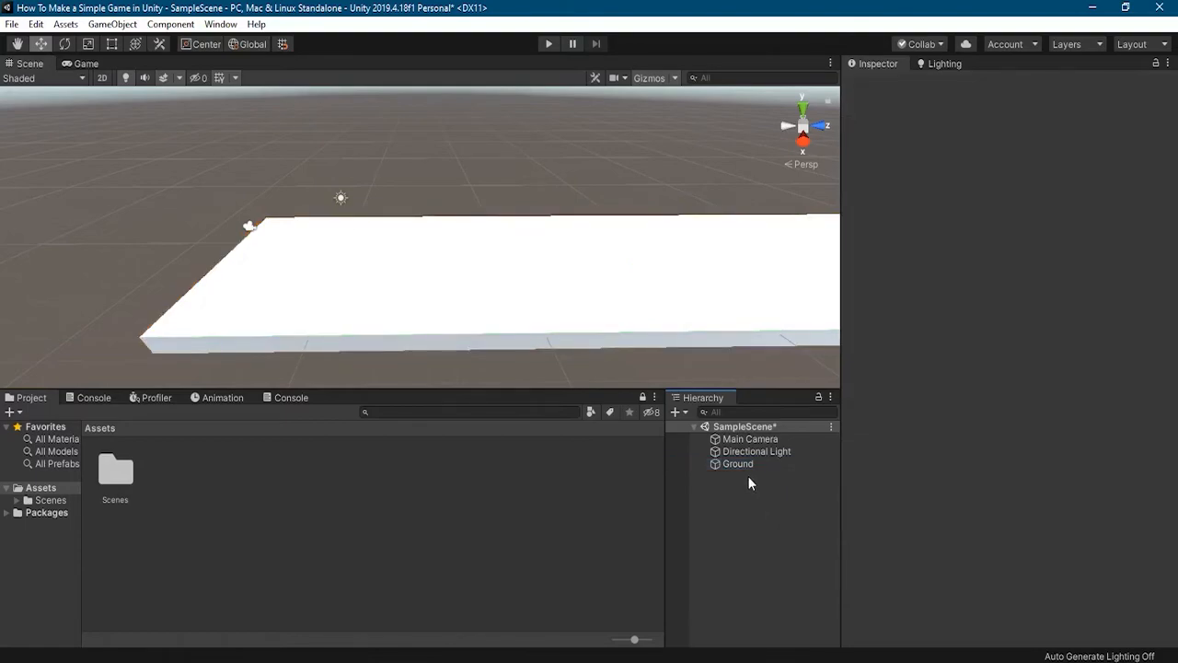
pyautogui.click(750, 465)
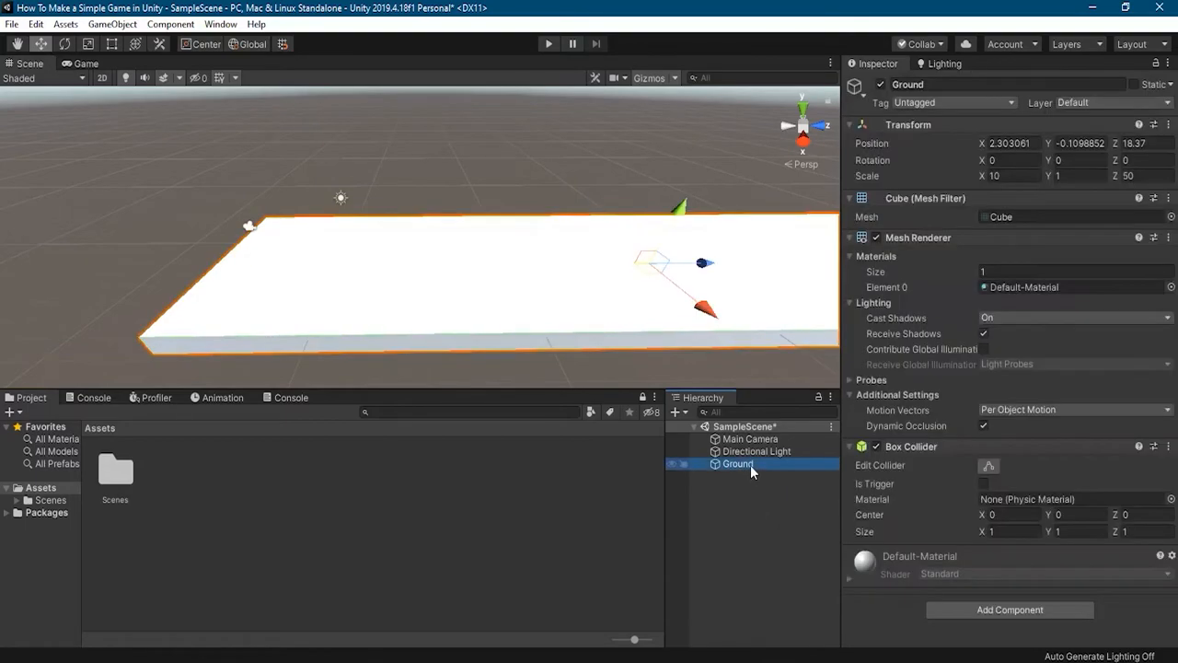
# Add a 3D sphere to the scene and frame it in the Scene view
pyautogui.click(754, 542)
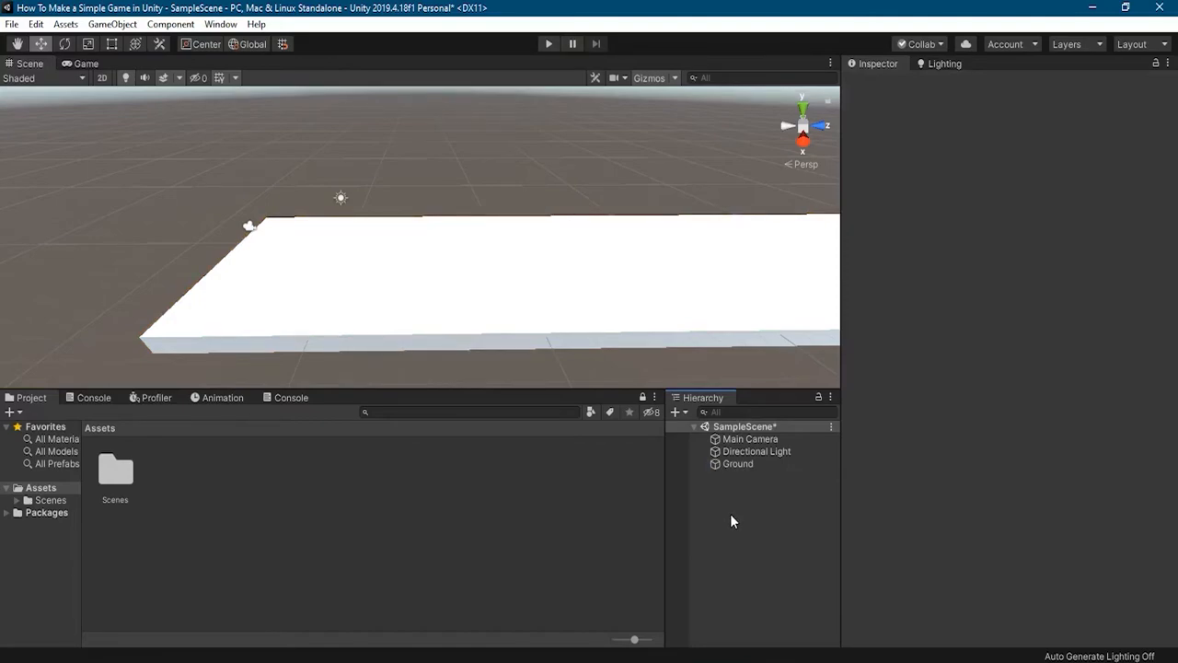
pyautogui.rightClick(735, 522)
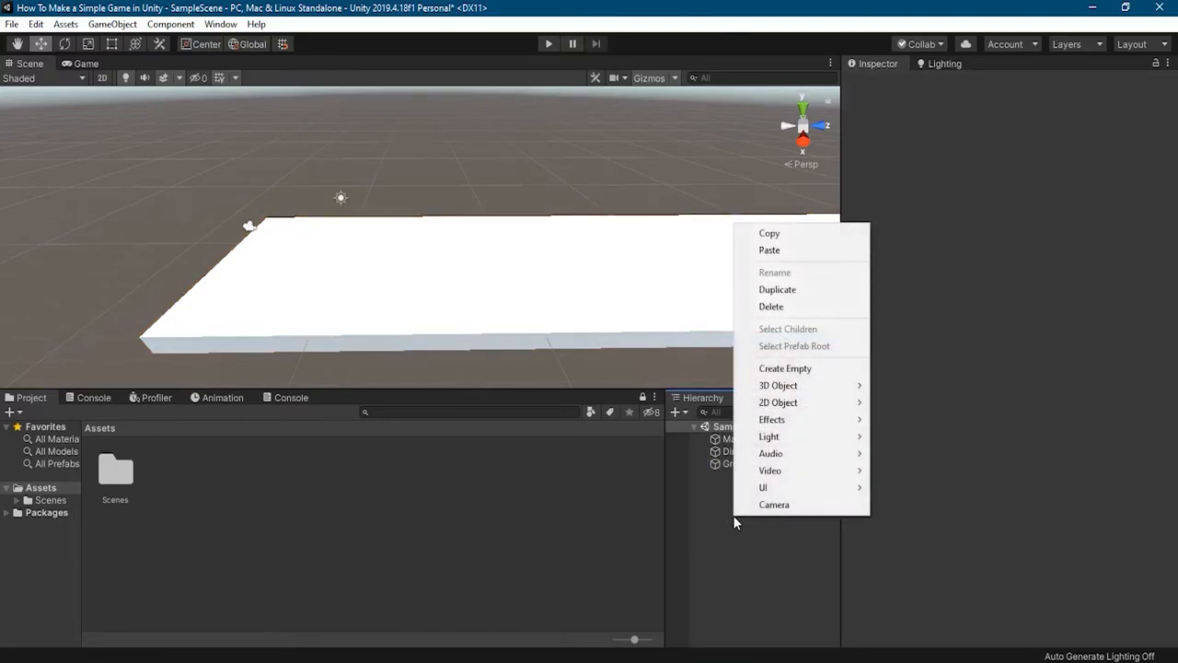
pyautogui.moveTo(817, 388)
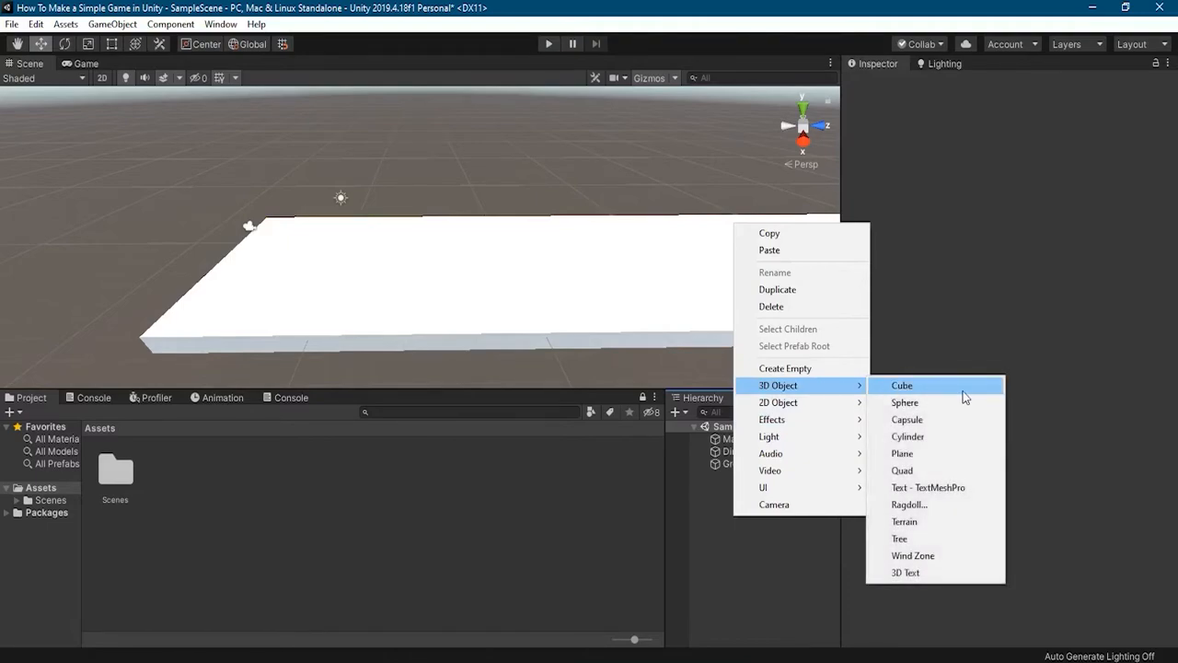
pyautogui.click(942, 404)
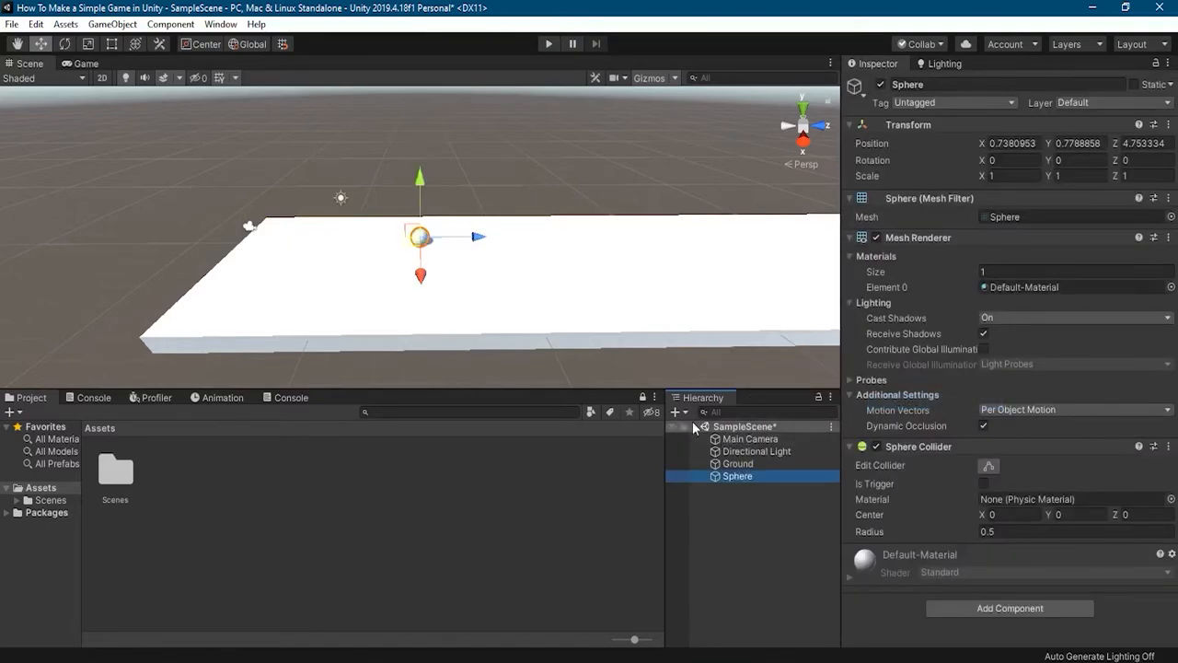
pyautogui.press('f')
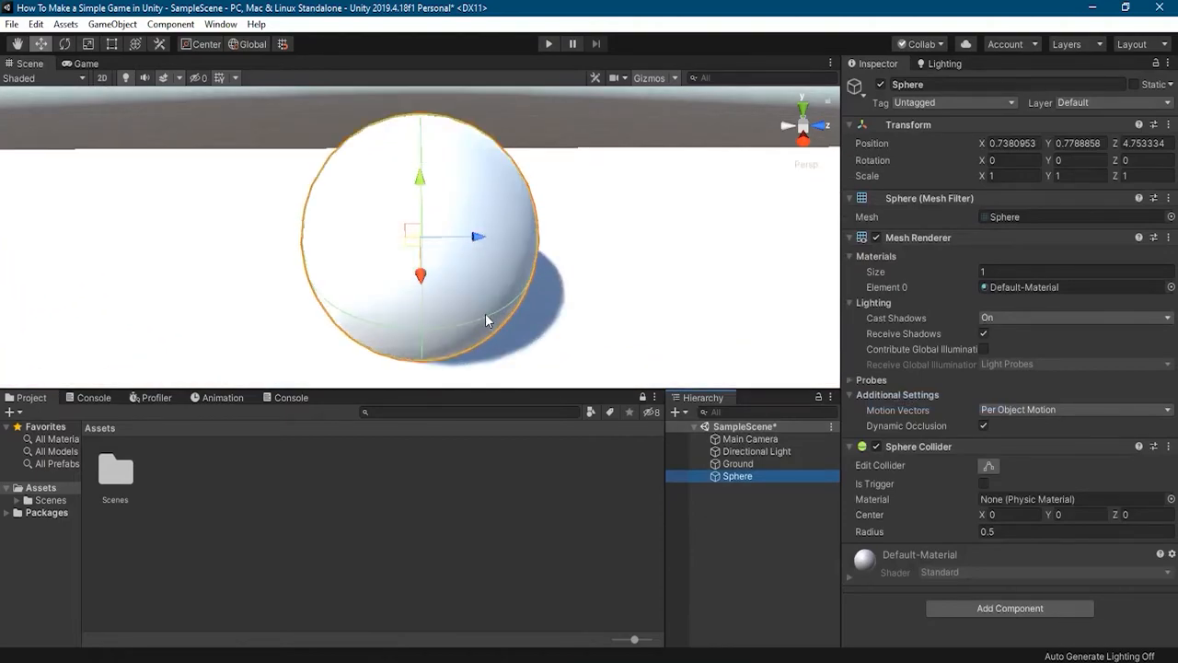
pyautogui.scroll(-5, 485, 313)
pyautogui.press('f')
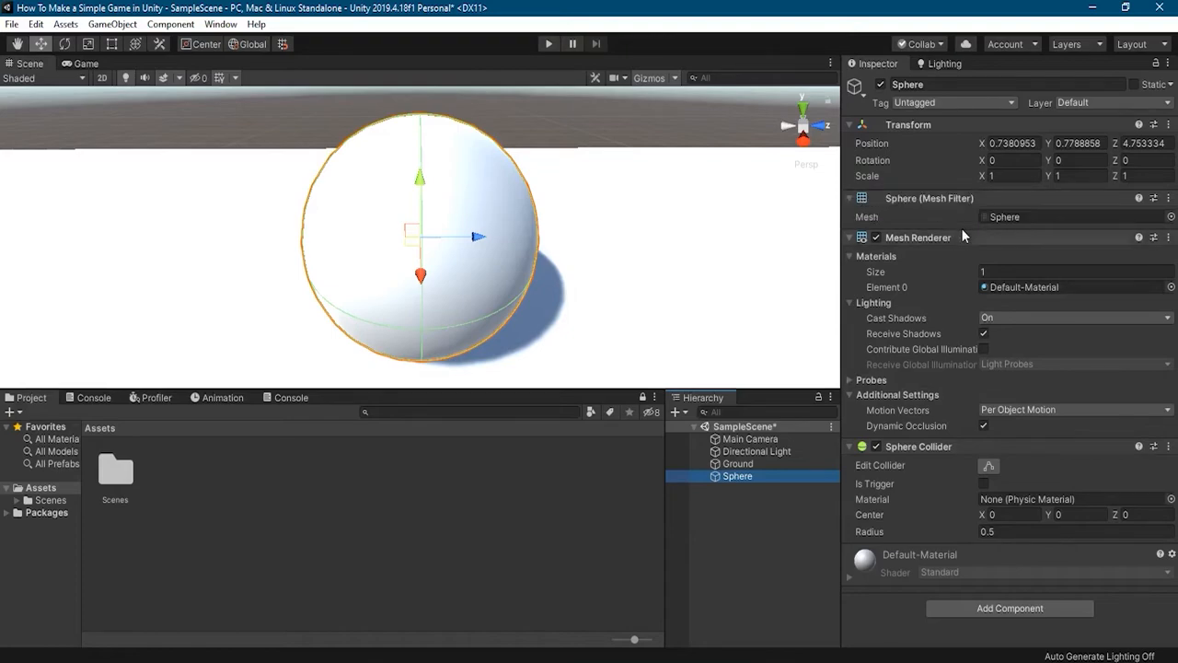
# Toggle the sphere's Mesh Renderer off and on, and dock the Game view beside the Scene view
pyautogui.click(876, 236)
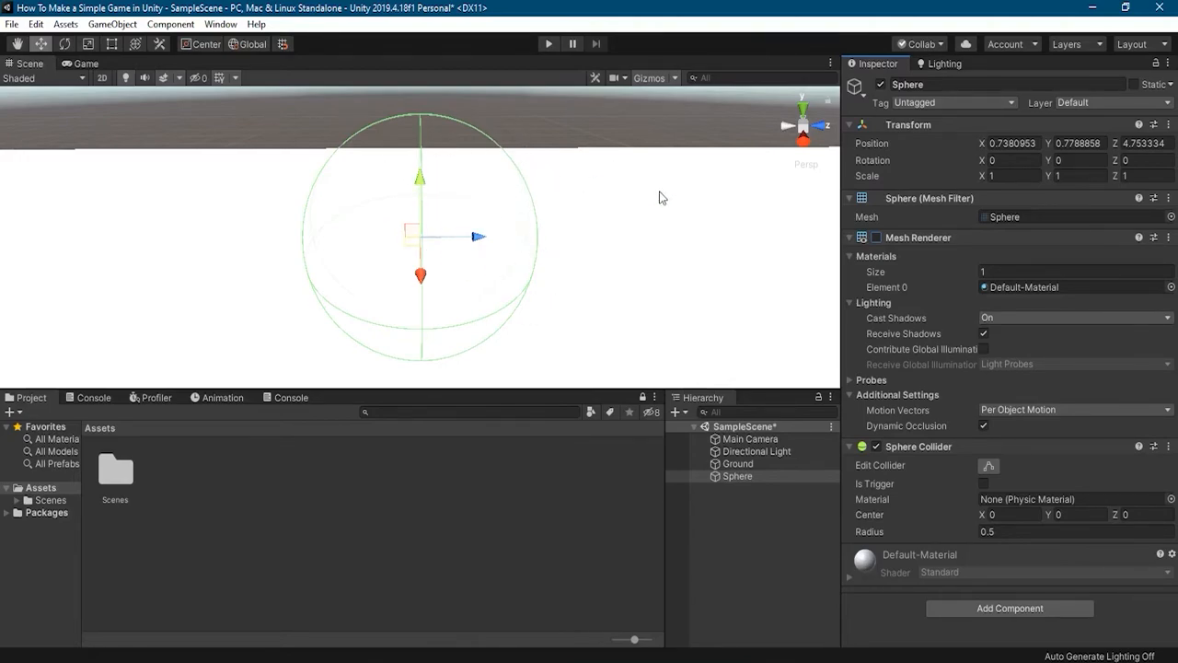
pyautogui.click(876, 237)
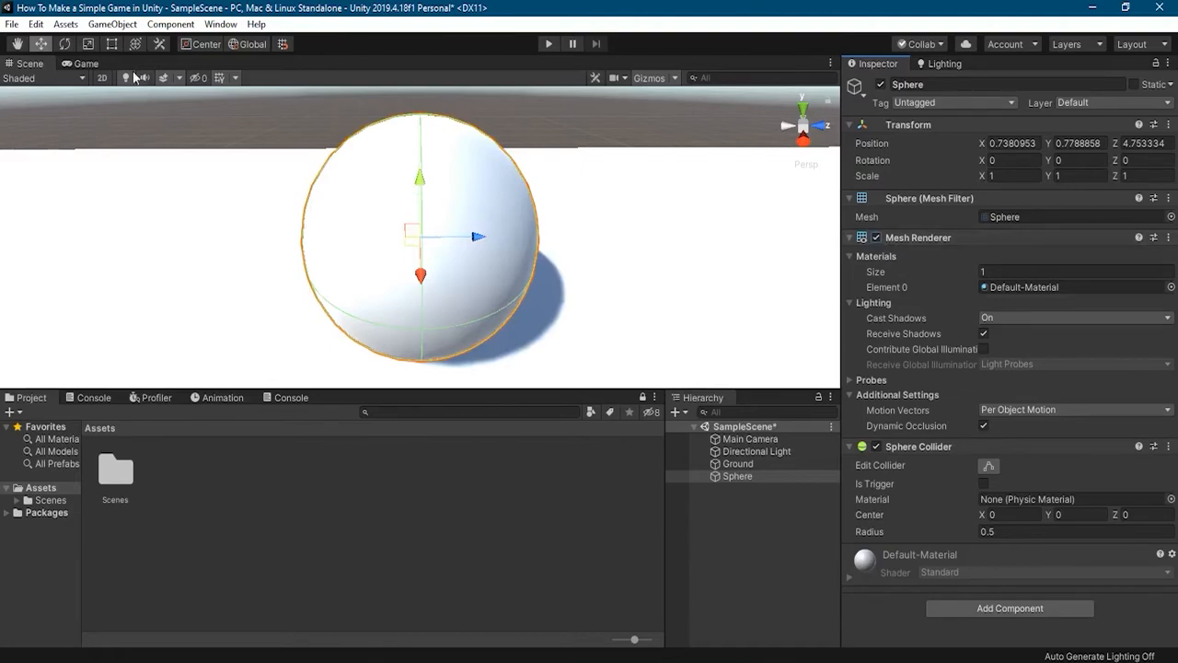
pyautogui.moveTo(86, 64); pyautogui.dragTo(694, 268)
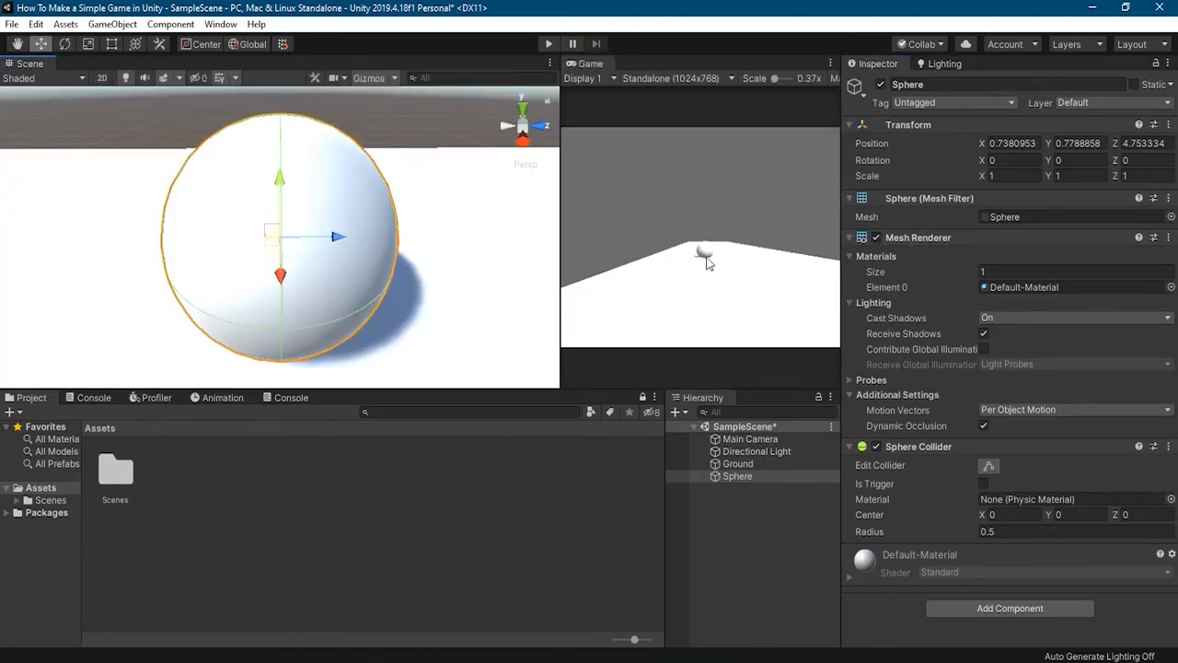
# Raise the sphere to Y position 0.826 and check the effect of its Mesh Renderer by disabling and re-enabling it
pyautogui.moveTo(281, 184); pyautogui.dragTo(281, 172)
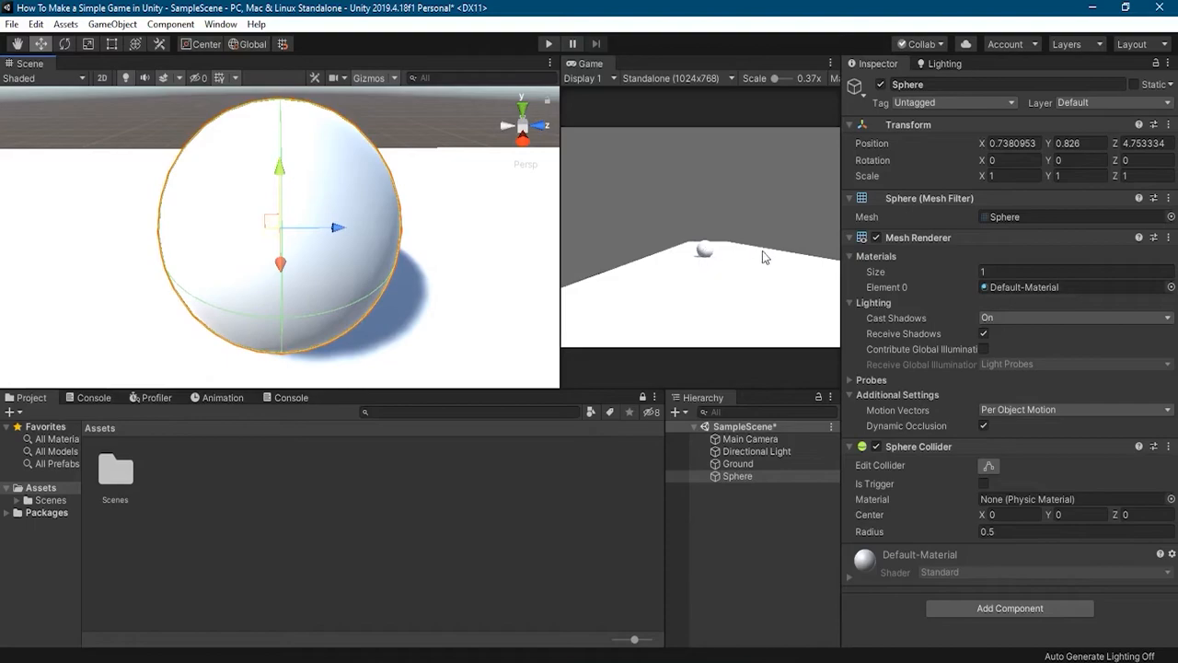
pyautogui.click(876, 238)
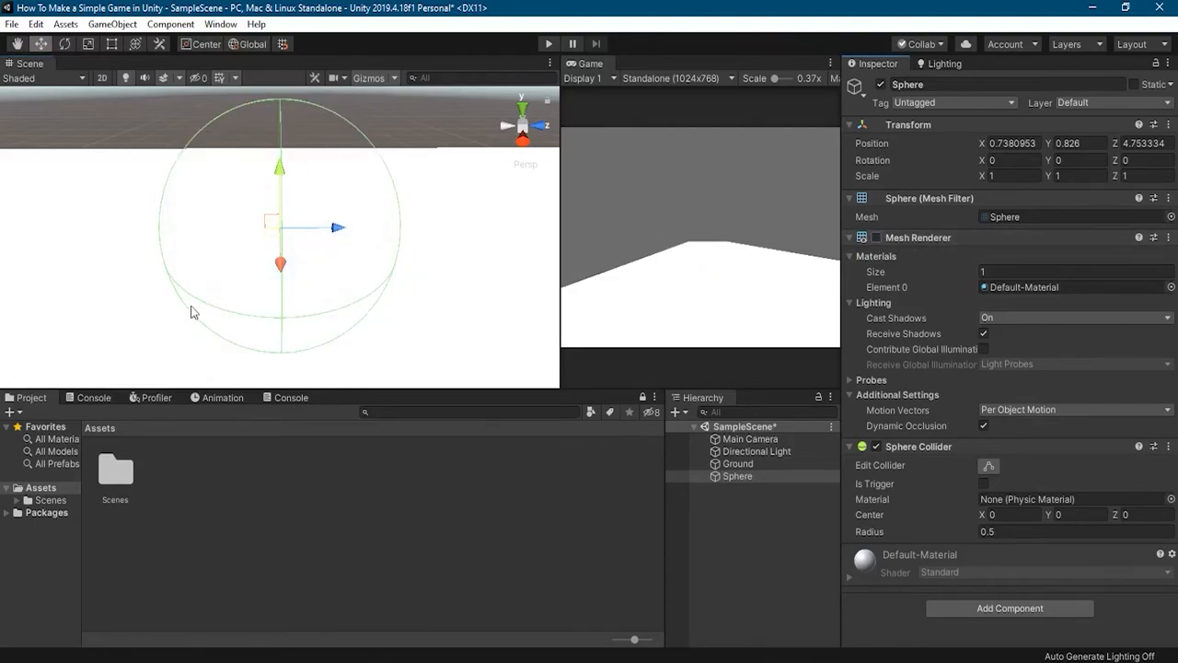
pyautogui.click(876, 238)
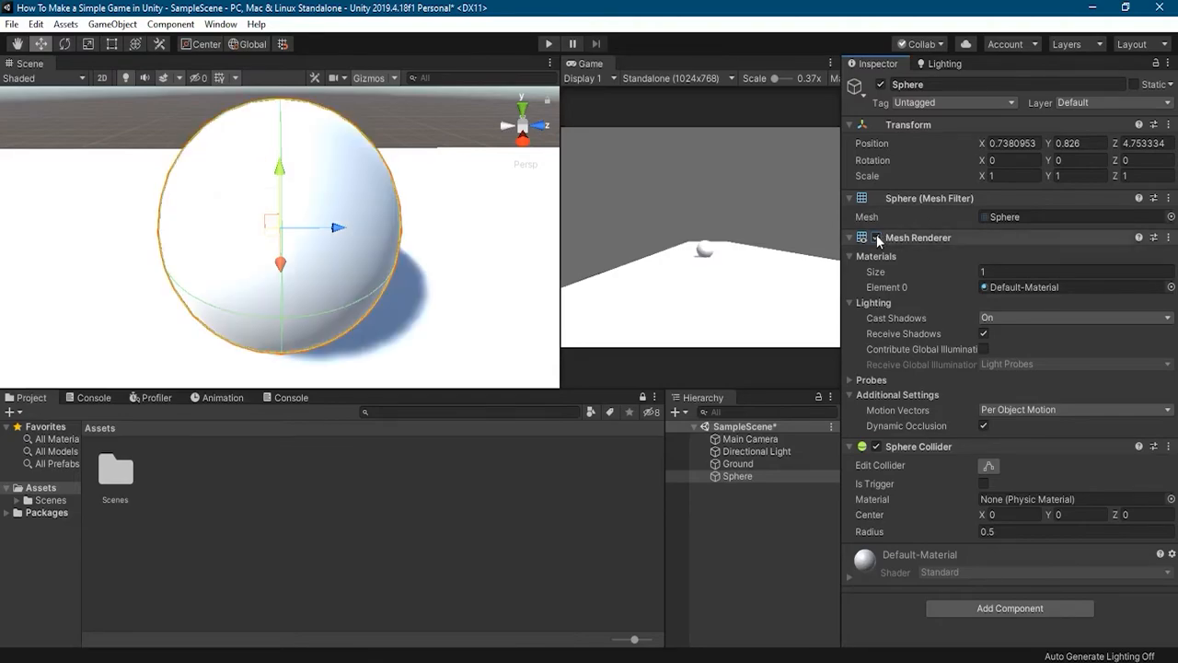
# Rename the sphere as Player in the scene hierarchy
pyautogui.doubleClick(742, 478)
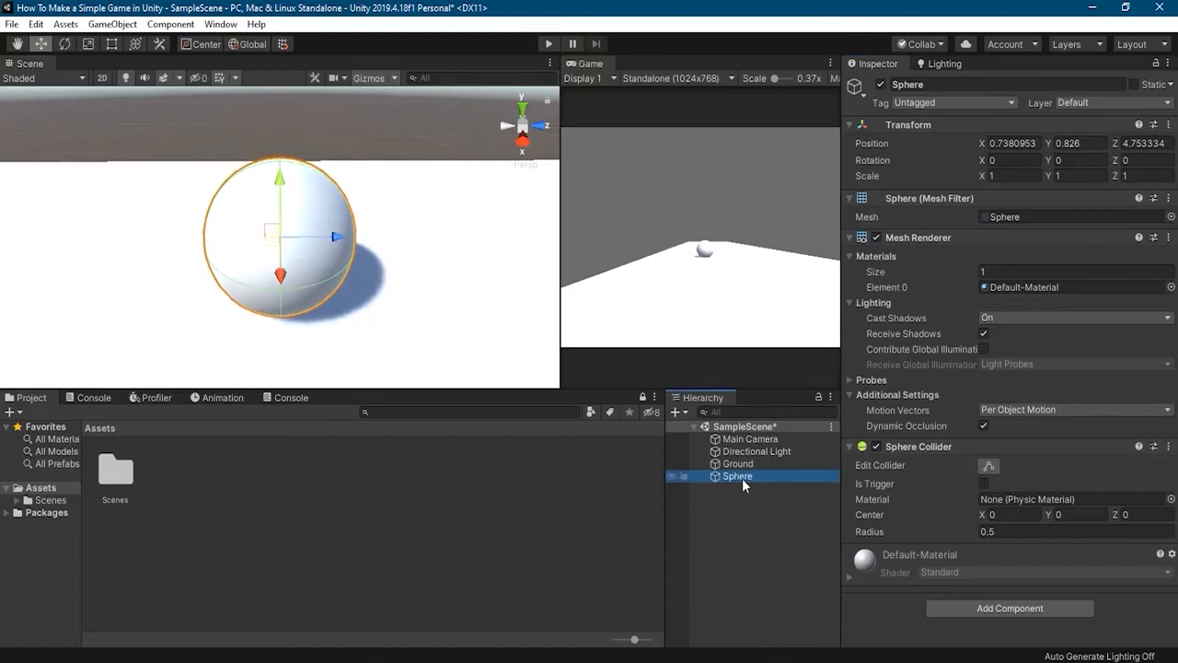
pyautogui.click(735, 476)
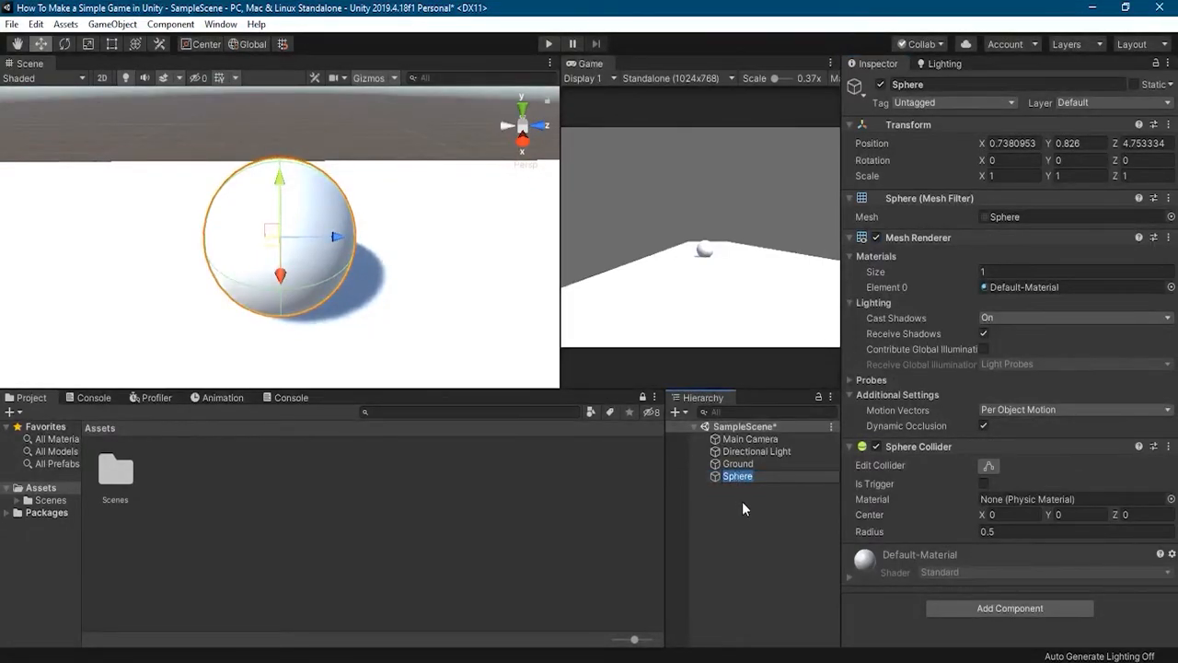
pyautogui.write('Player')
pyautogui.press('Return')
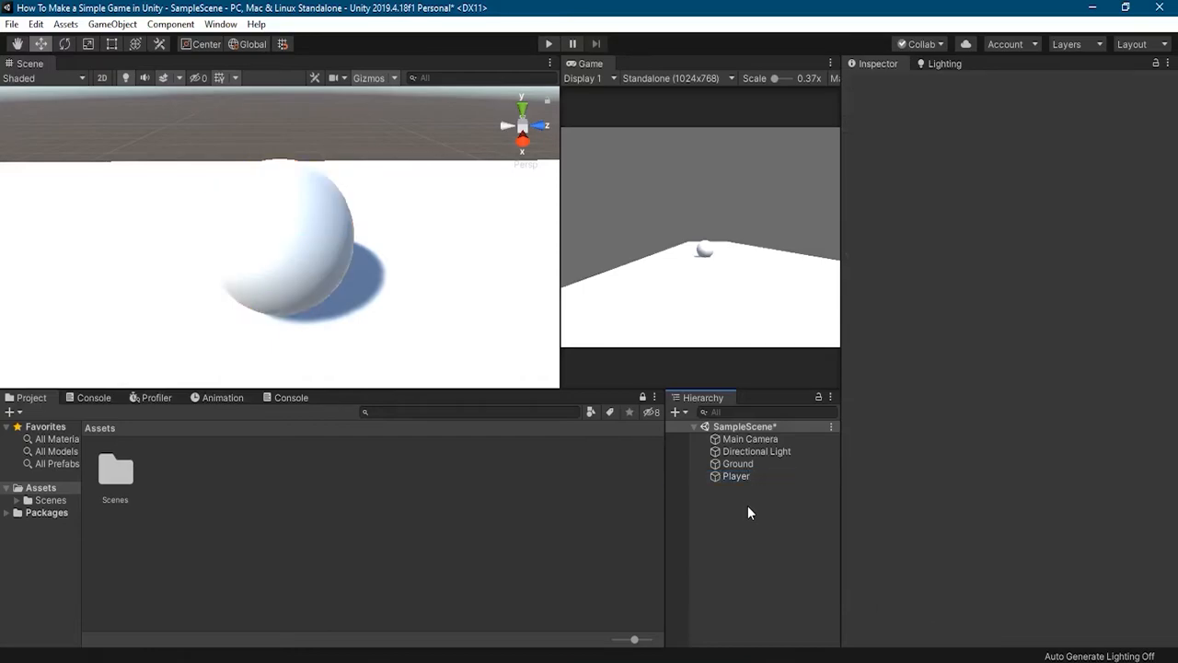
pyautogui.click(374, 306)
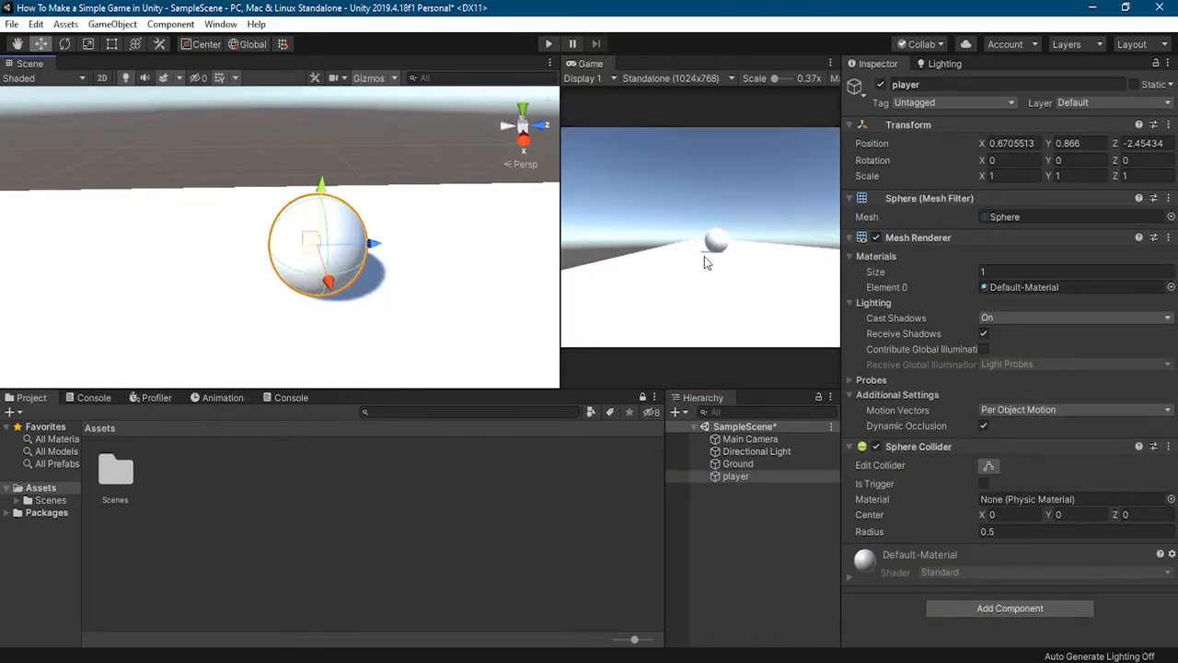
# Create a new material in the Assets folder and name it Ground
pyautogui.rightClick(248, 522)
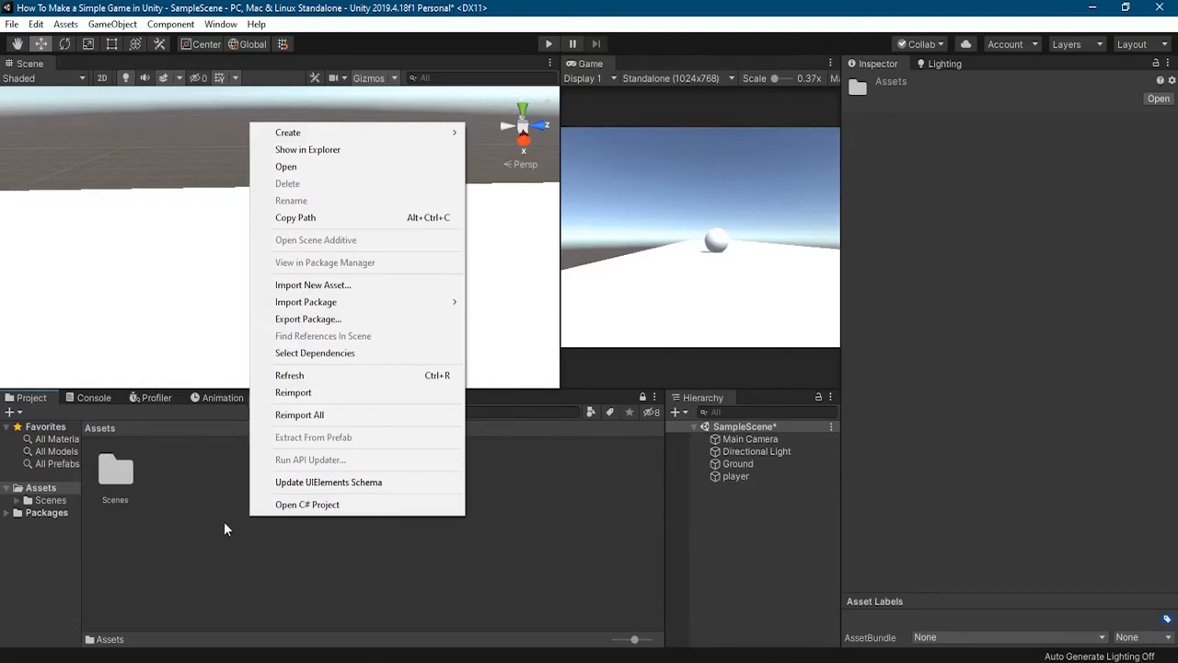
pyautogui.moveTo(333, 137)
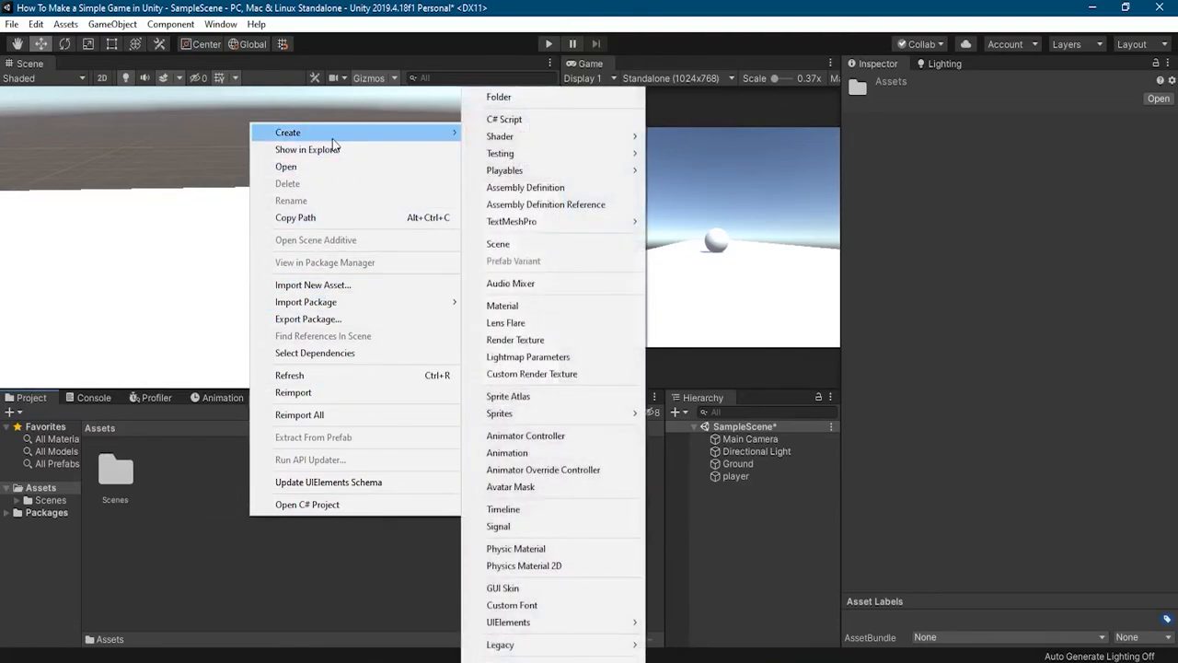
pyautogui.click(583, 306)
pyautogui.press('Return')
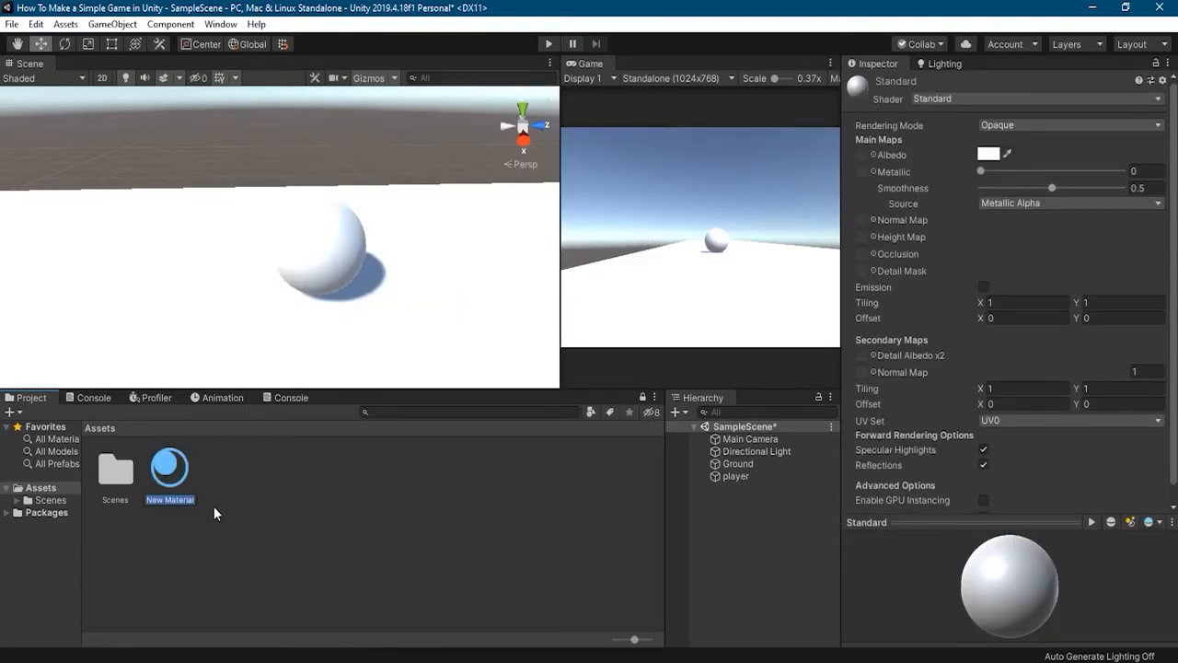
pyautogui.write('Ground')
pyautogui.press('Return')
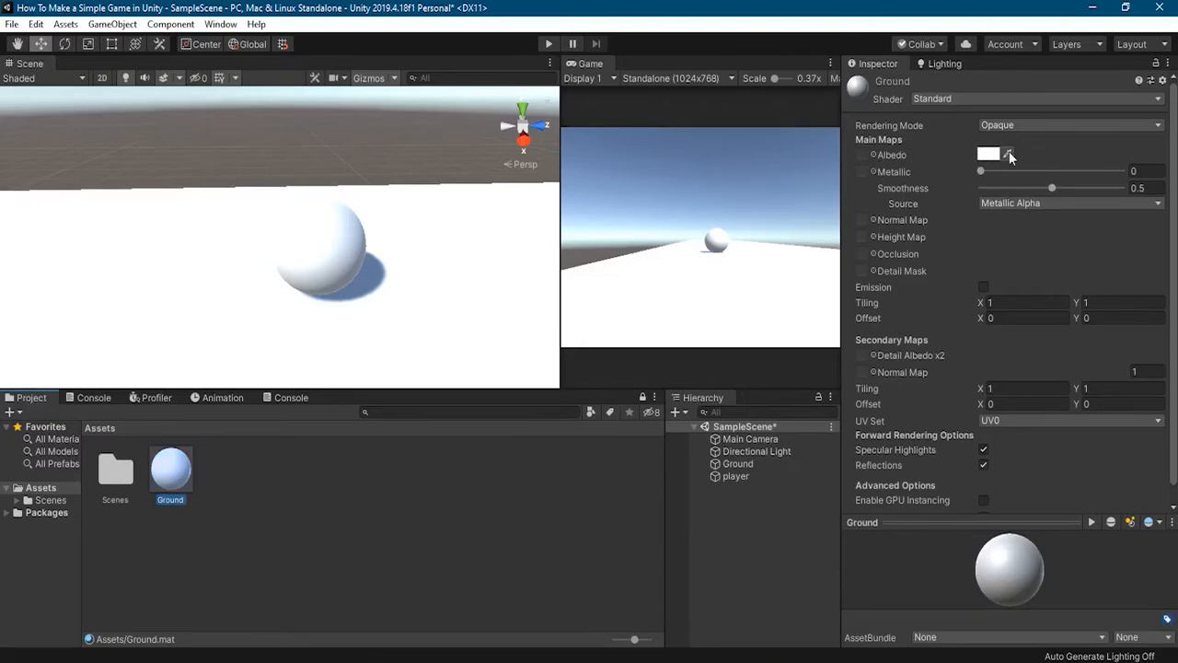
# Set the Ground material's Albedo to bright green, hexadecimal 08DB0D
pyautogui.click(989, 155)
pyautogui.moveTo(126, 126)
pyautogui.mouseDown()
pyautogui.moveTo(115, 116)
pyautogui.moveTo(112, 136)
pyautogui.mouseUp()
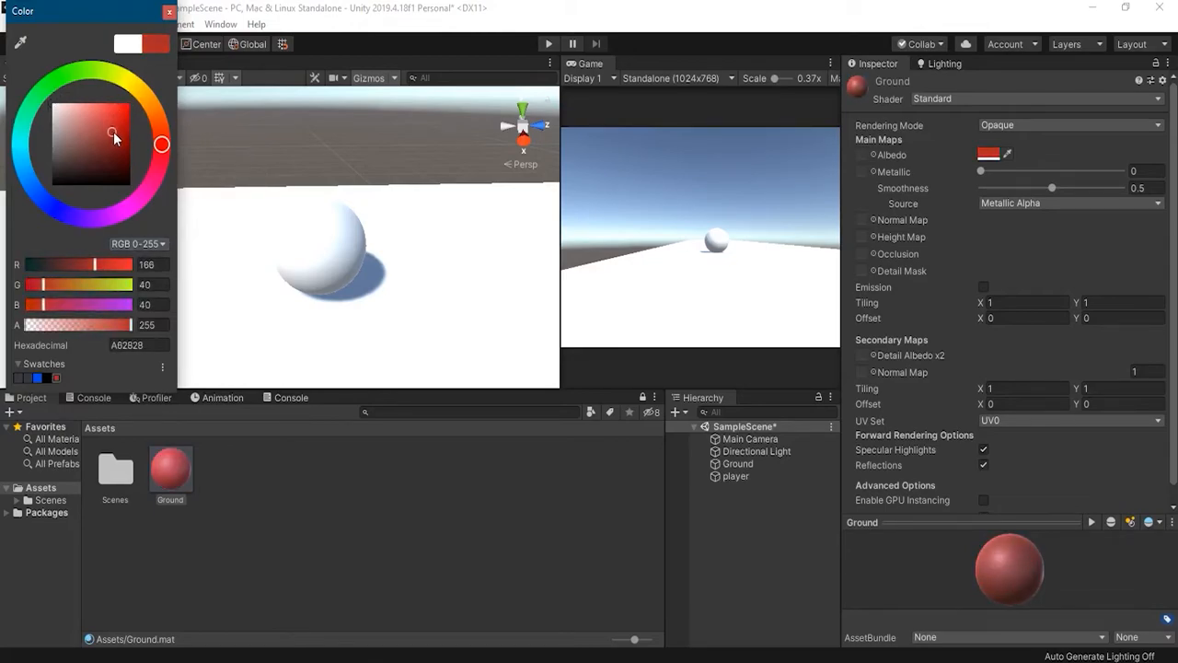
pyautogui.moveTo(61, 85); pyautogui.dragTo(54, 81)
pyautogui.moveTo(110, 116); pyautogui.dragTo(128, 115)
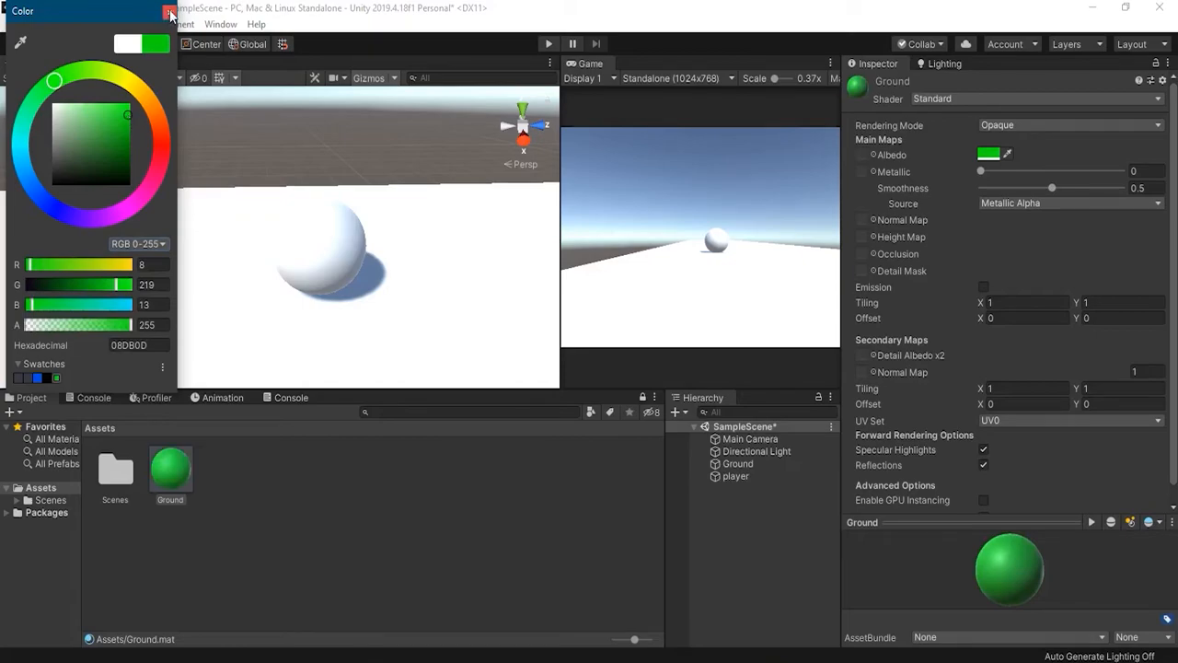
pyautogui.click(170, 13)
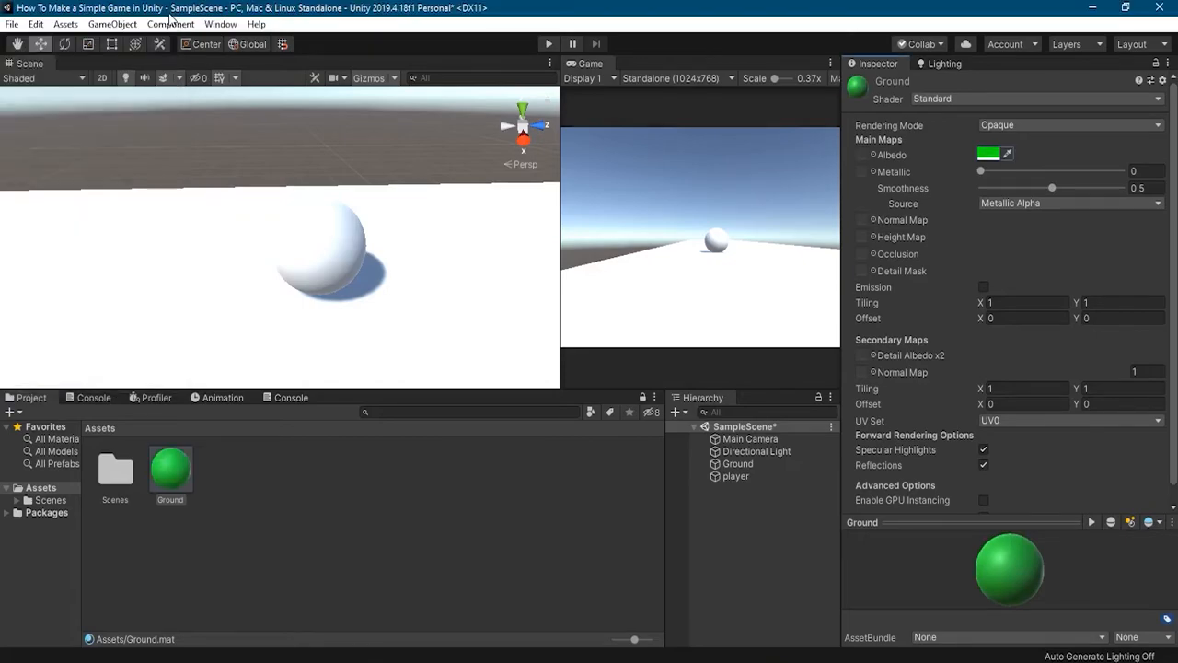
# Try the green material on the ground platform, but apply it to the player sphere instead
pyautogui.click(183, 472)
pyautogui.moveTo(183, 472); pyautogui.dragTo(323, 318)
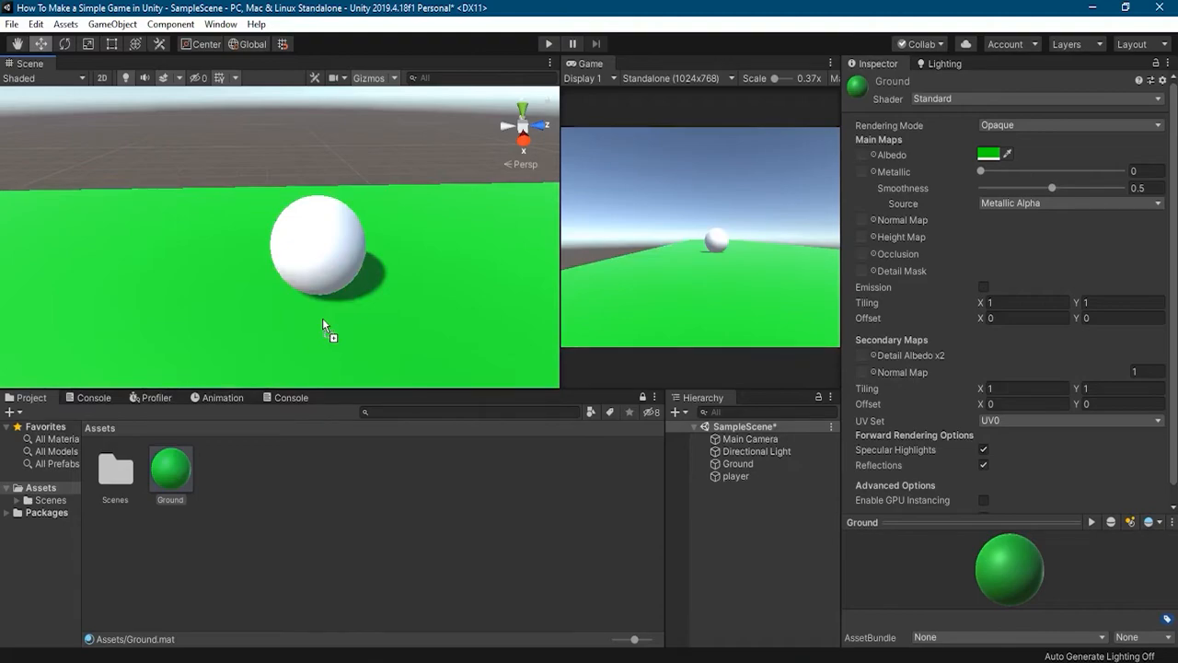
pyautogui.moveTo(322, 317); pyautogui.dragTo(327, 264)
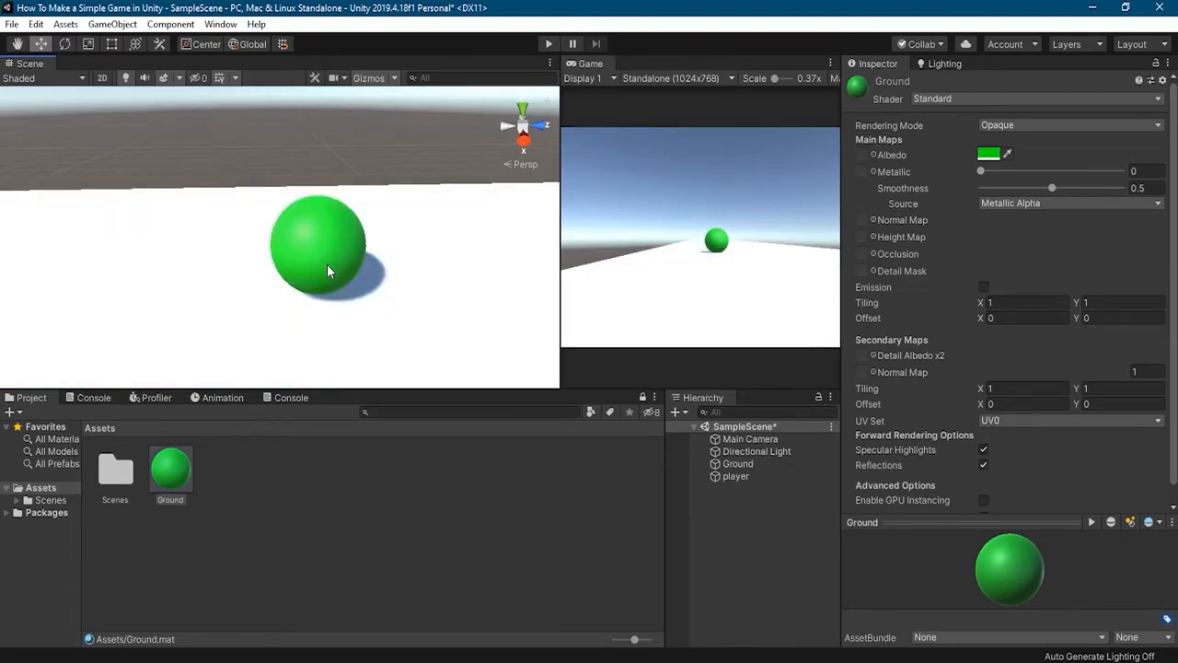
# Rename the green Ground material as Player
pyautogui.click(174, 502)
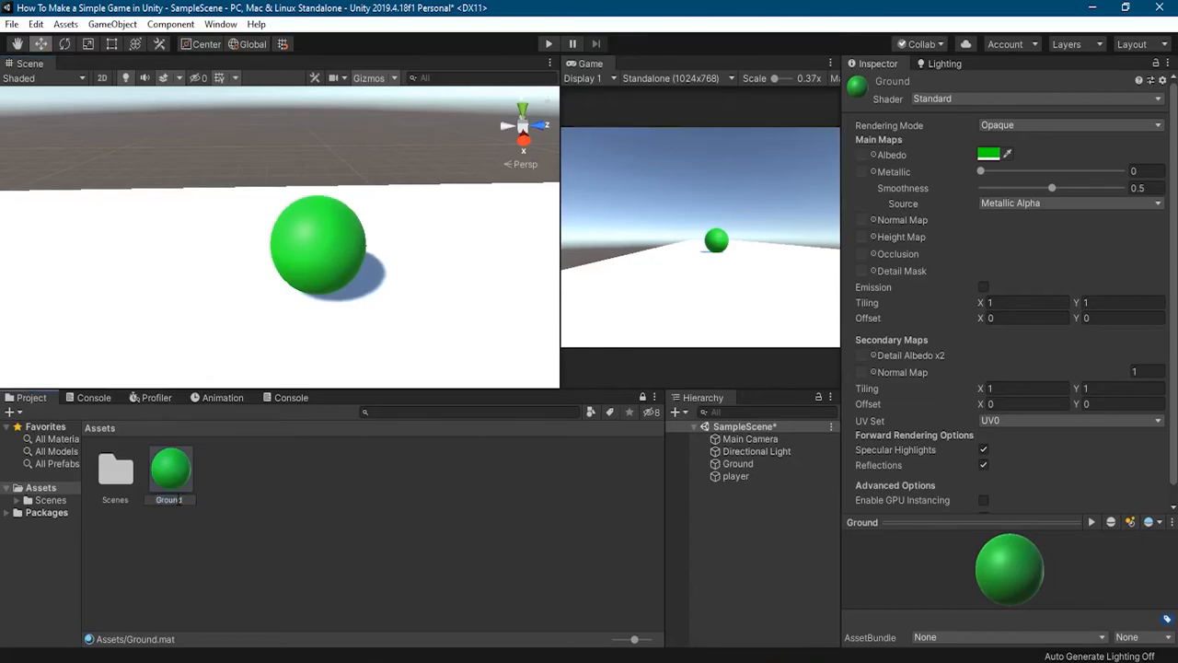
pyautogui.write('Player')
pyautogui.press('Return')
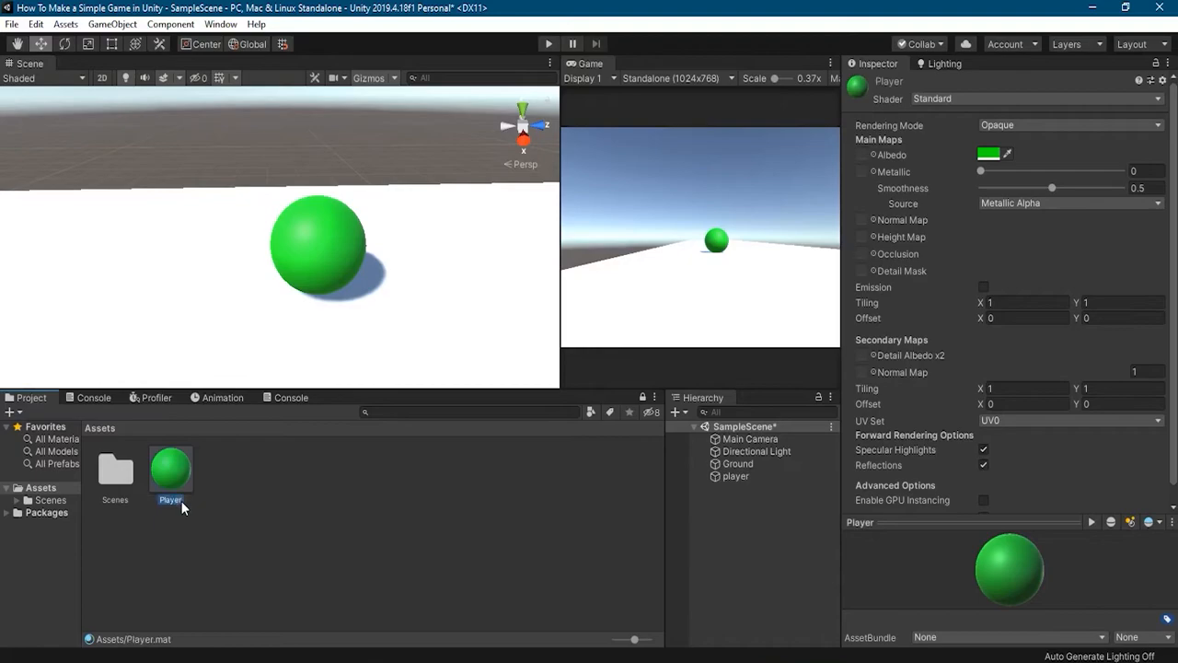
# Move the player sphere up above the ground platform to about X 0.549, Y 1.343, Z -2.439
pyautogui.click(319, 511)
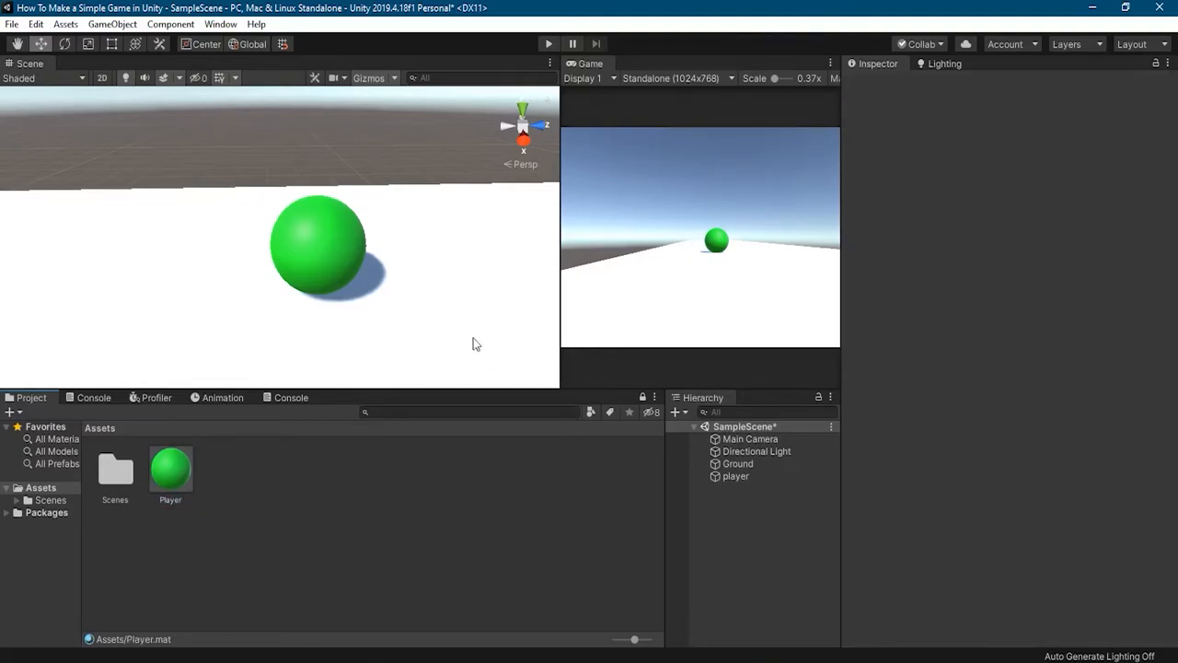
pyautogui.click(331, 230)
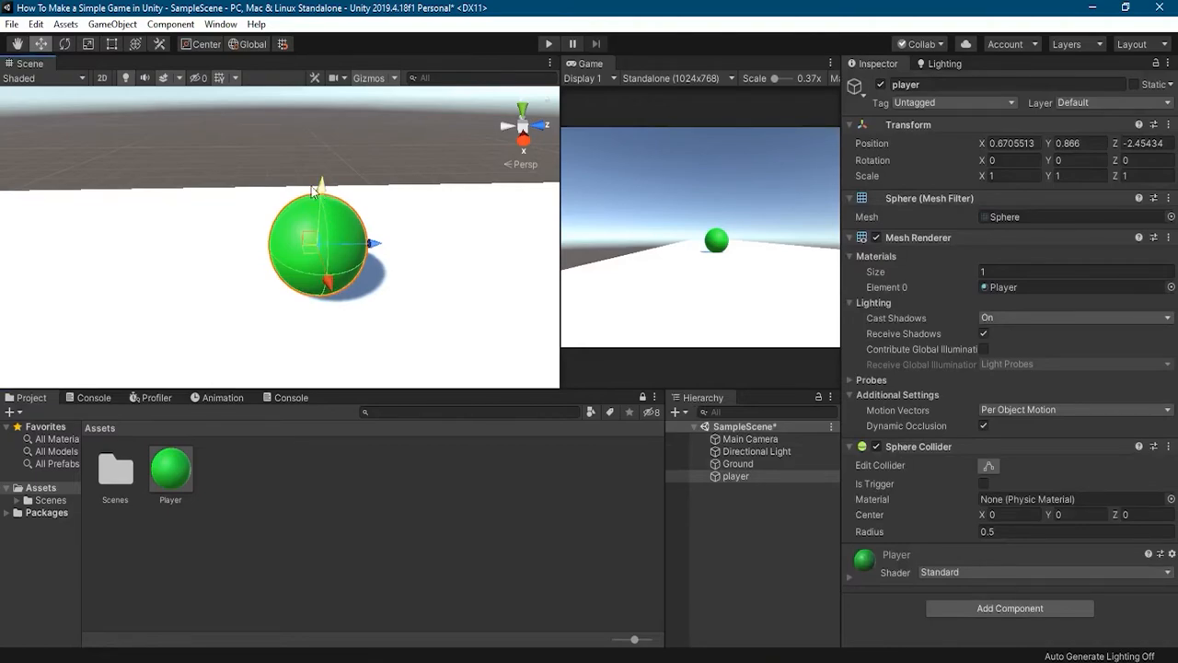
pyautogui.moveTo(326, 204); pyautogui.dragTo(326, 159)
pyautogui.moveTo(334, 227); pyautogui.dragTo(375, 205)
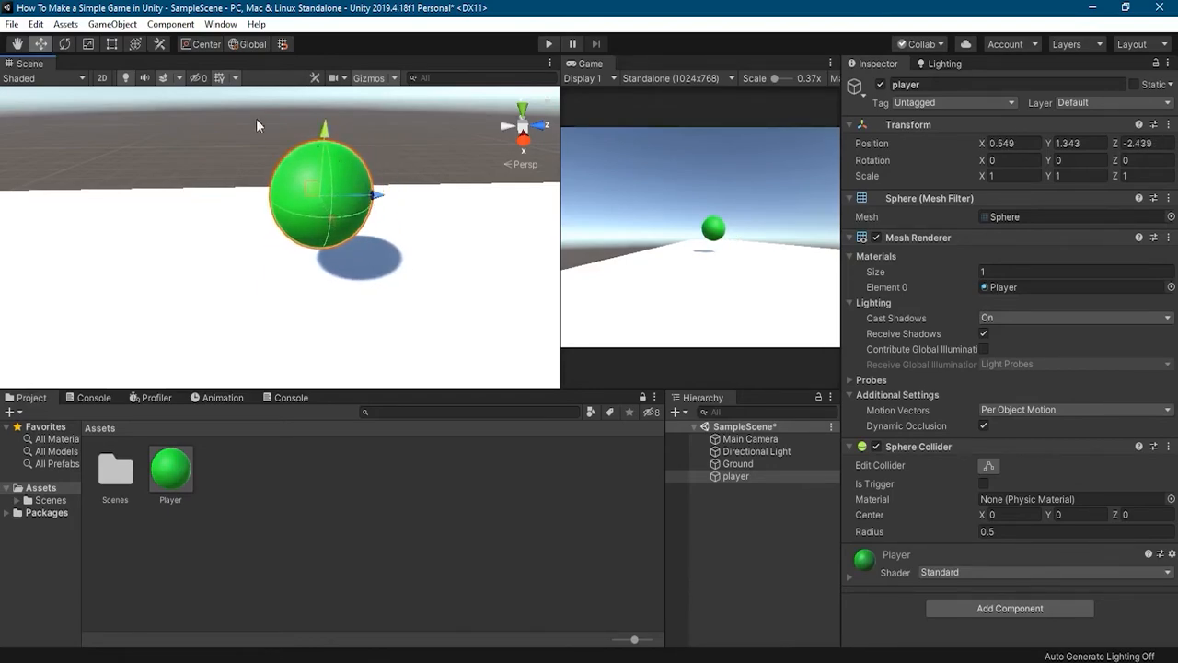
# Try the Rotate, Scale, Rect and Hand tools with the player sphere selected, finishing on the Move tool
pyautogui.click(66, 45)
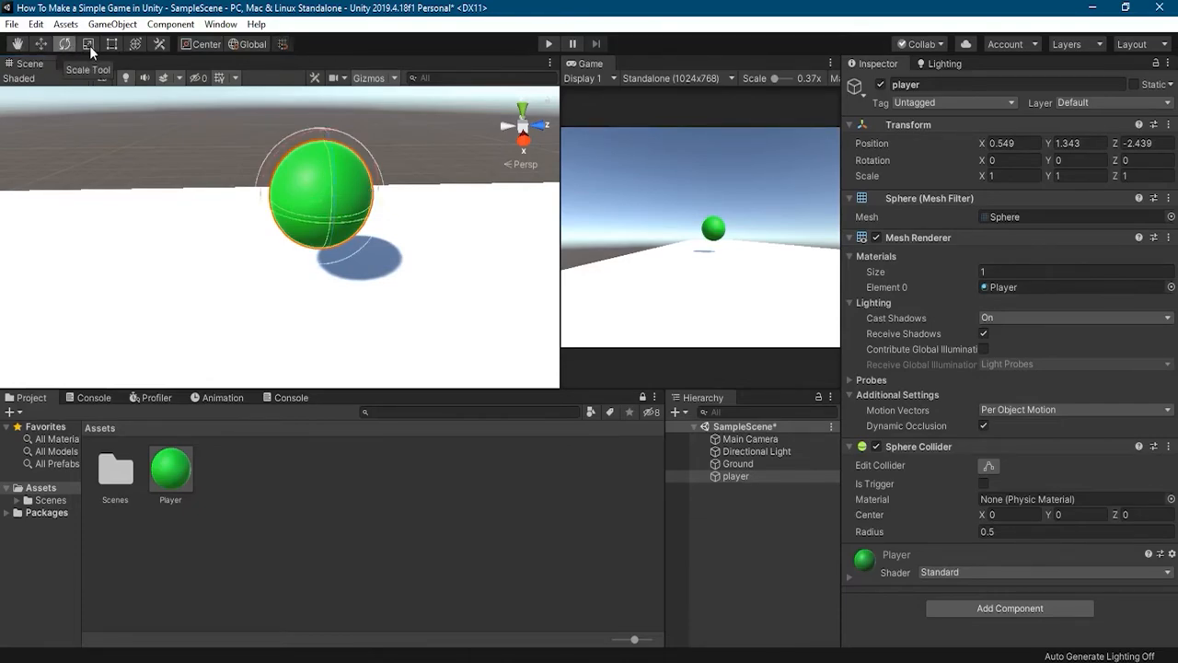
pyautogui.click(89, 45)
pyautogui.click(112, 45)
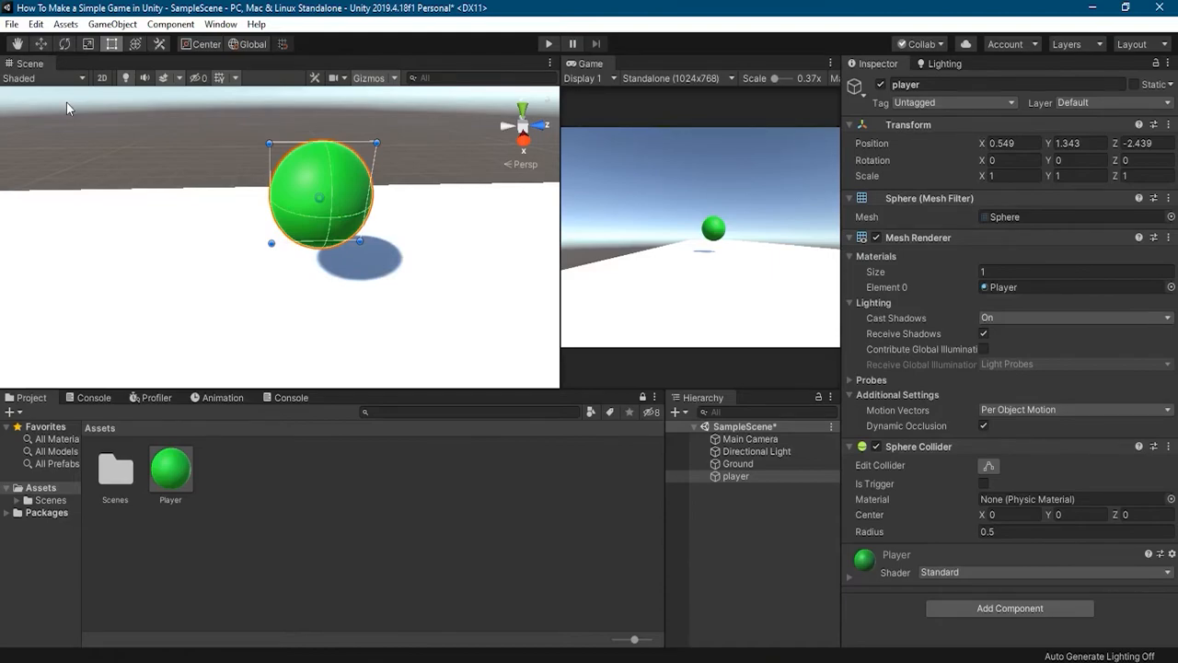
pyautogui.press('q')
pyautogui.press('w')
pyautogui.press('e')
pyautogui.press('r')
pyautogui.press('t')
pyautogui.press('w')
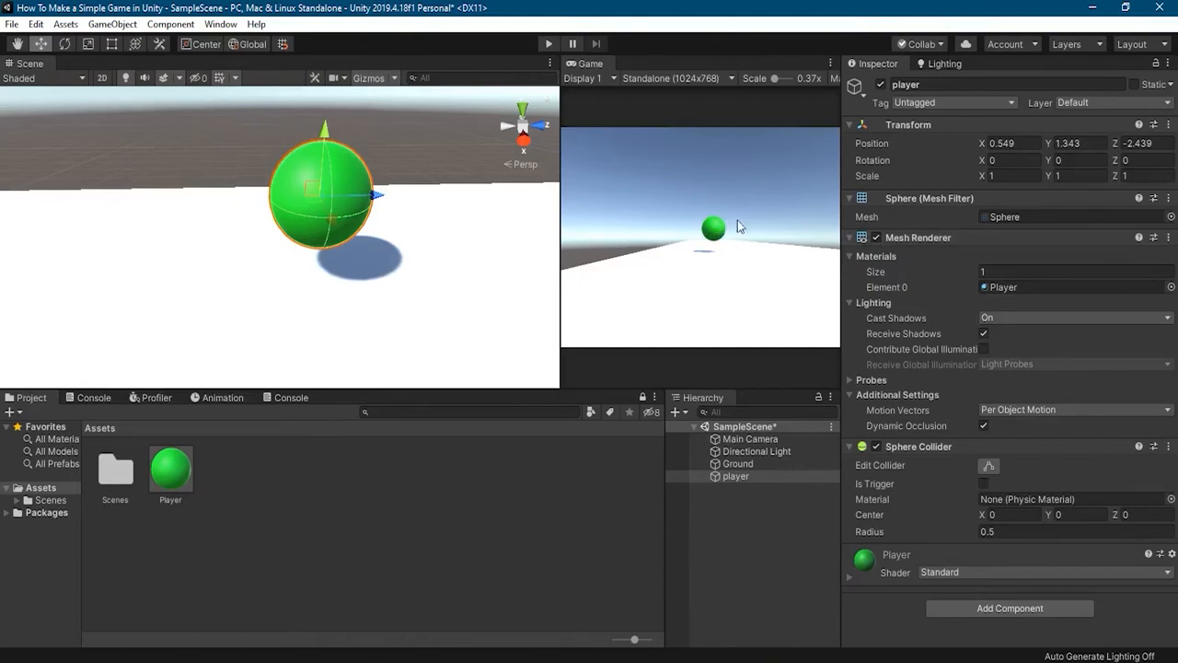
# Toggle the player's Mesh Renderer off and on, and try the Cylinder mesh before restoring the Sphere mesh
pyautogui.click(876, 237)
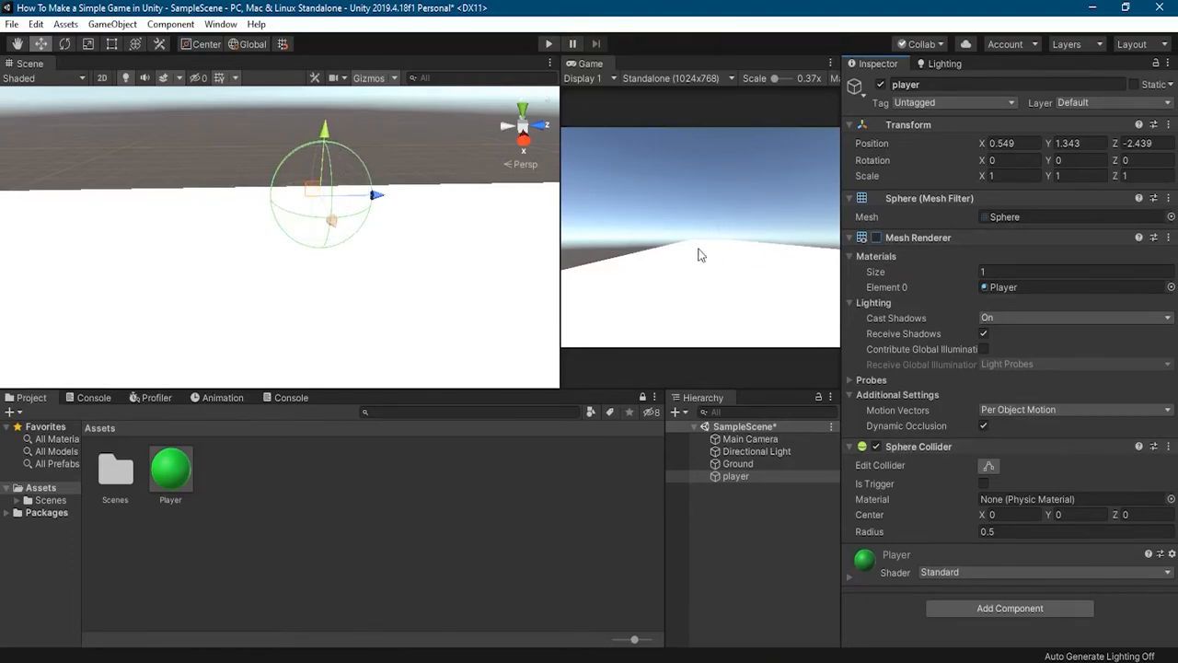
pyautogui.click(876, 237)
pyautogui.click(1171, 216)
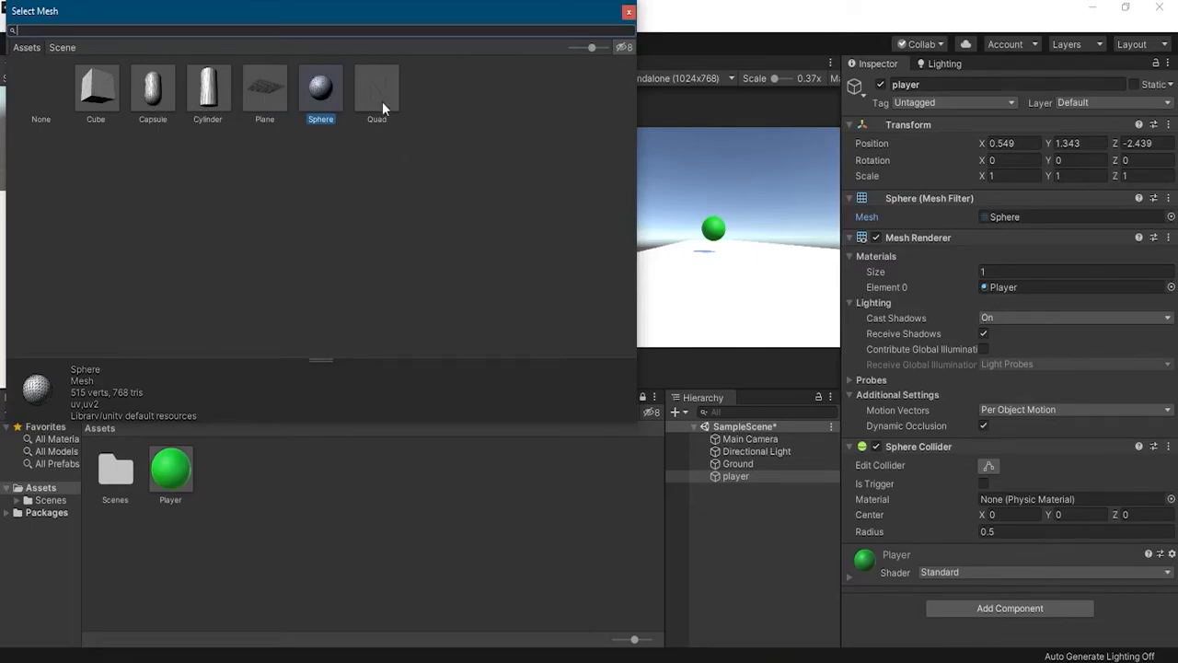
pyautogui.click(205, 103)
pyautogui.doubleClick(205, 104)
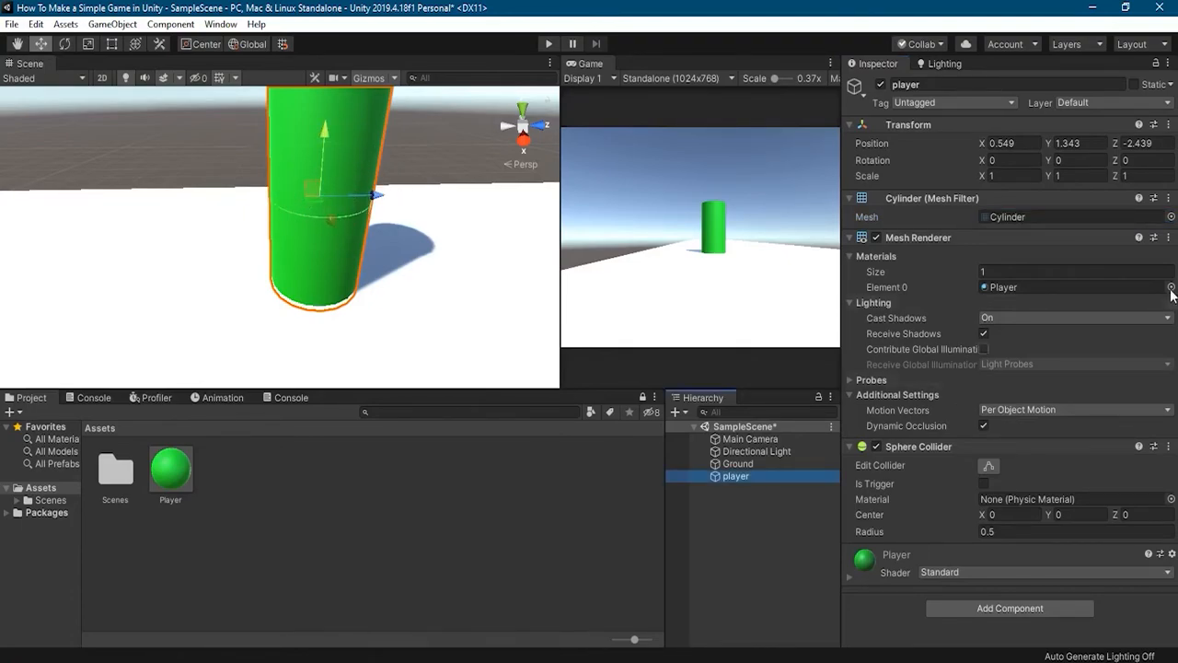
pyautogui.click(1170, 218)
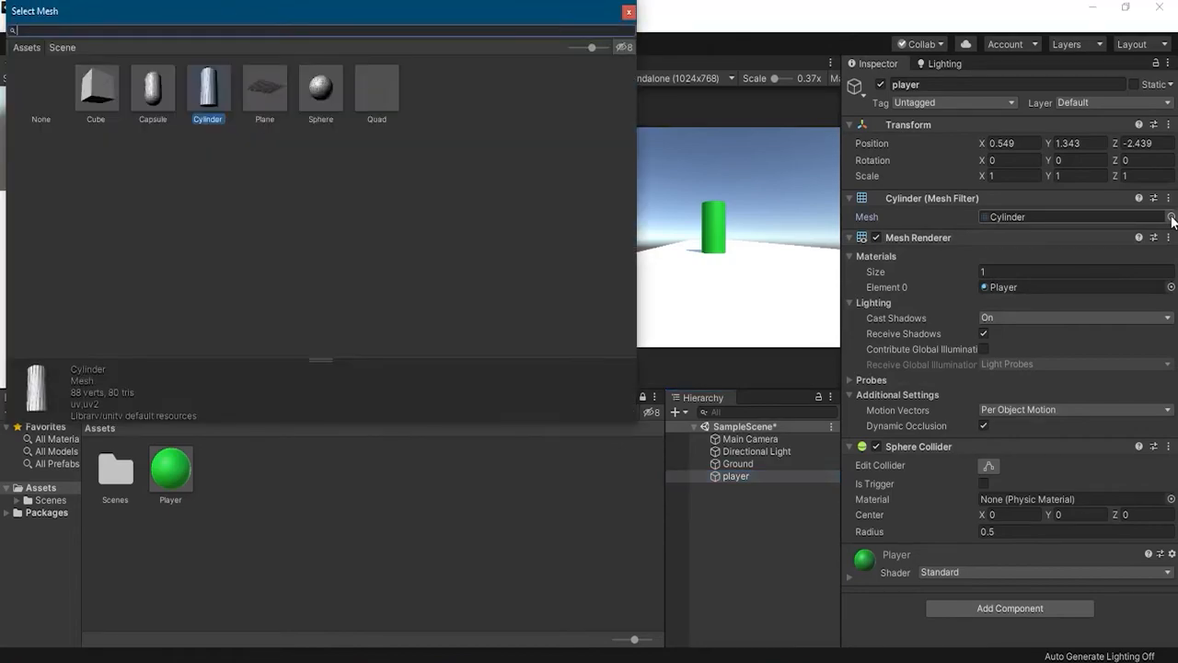
pyautogui.click(321, 92)
pyautogui.doubleClick(322, 92)
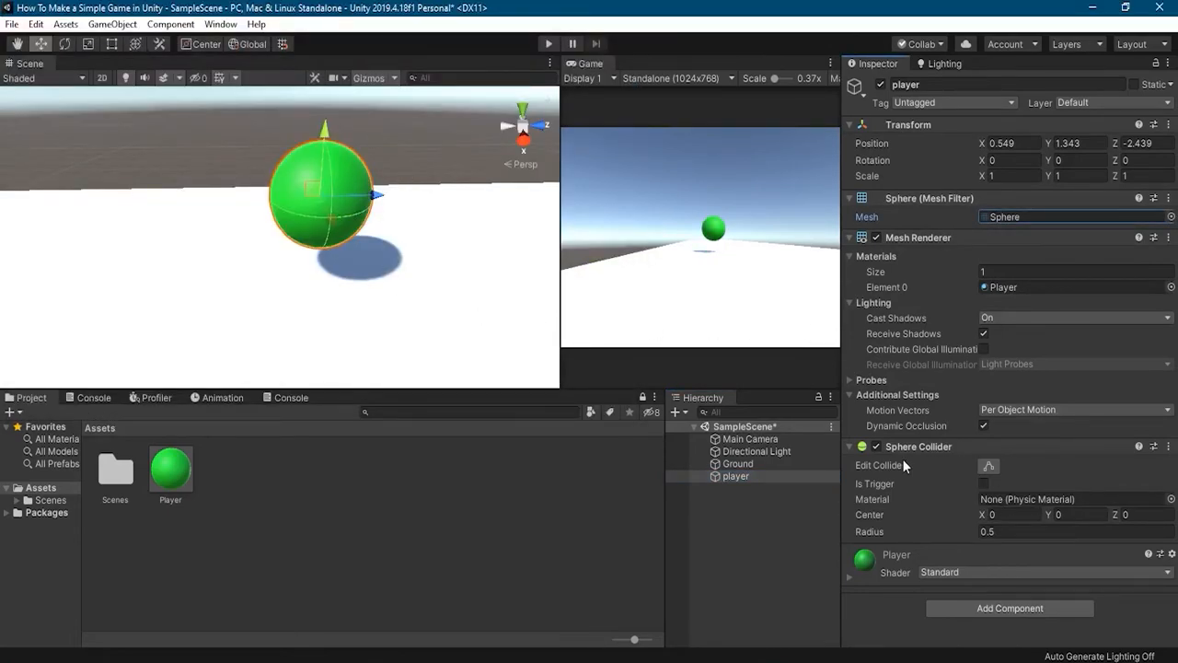
# Remove the Sphere Collider component from the player
pyautogui.click(950, 447)
pyautogui.rightClick(952, 450)
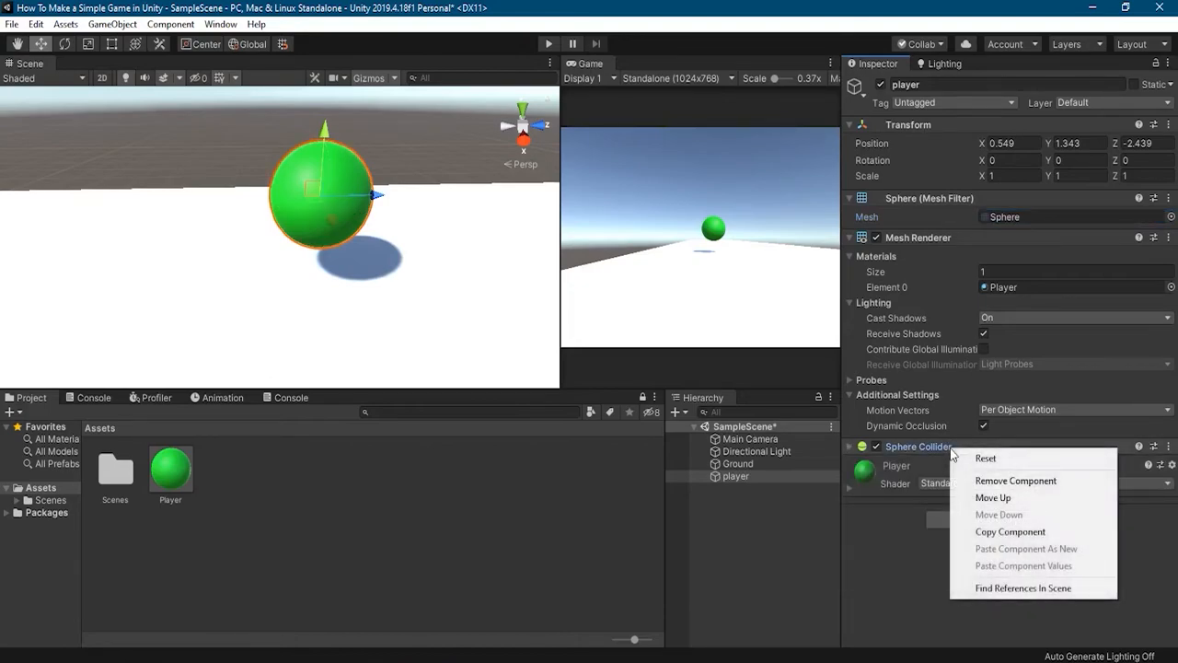
pyautogui.click(1030, 481)
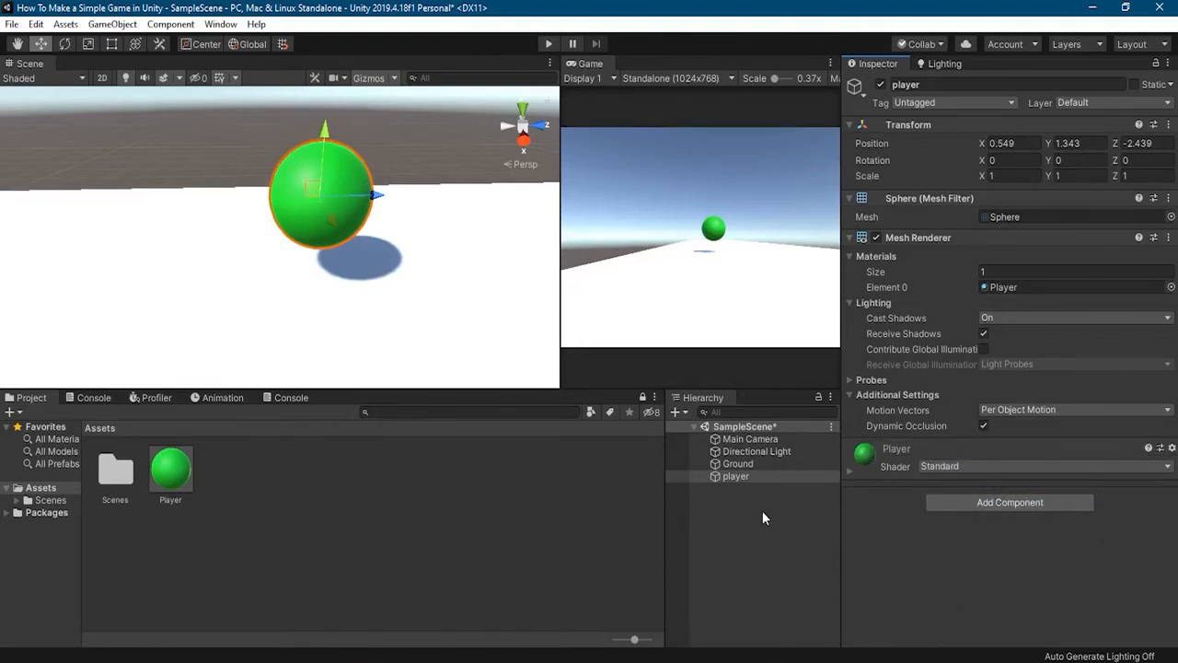
# Add a Sphere Collider component to the player and expand its settings
pyautogui.click(992, 500)
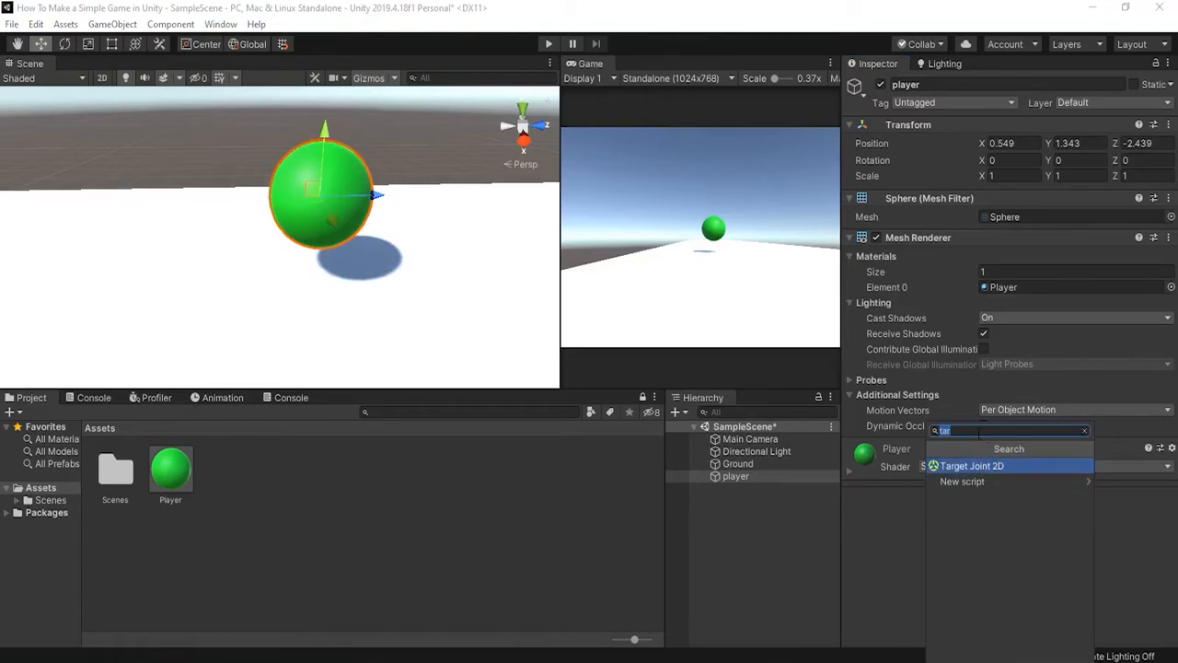
pyautogui.press('BackSpace')
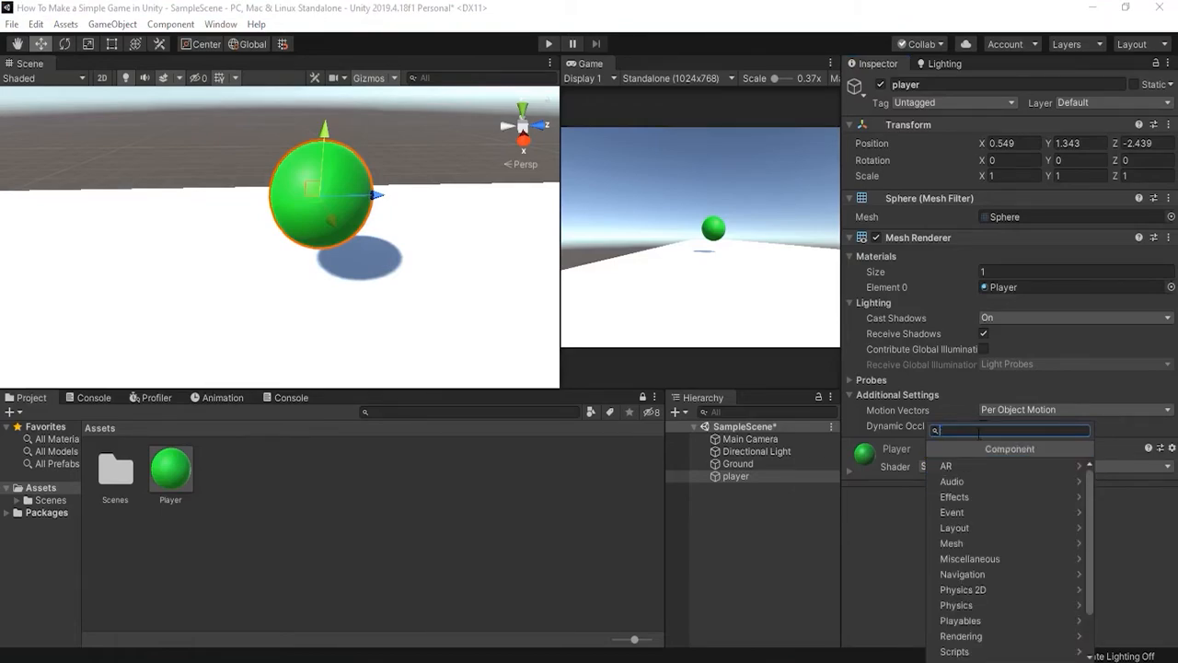
pyautogui.write('s')
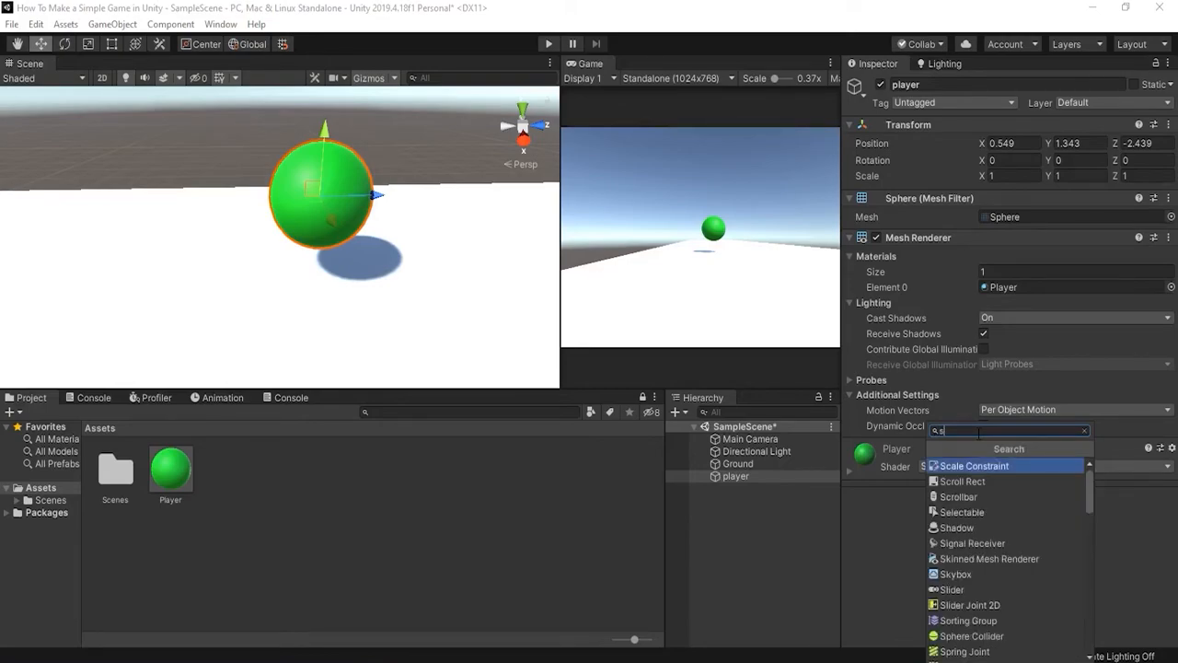
pyautogui.write('pher')
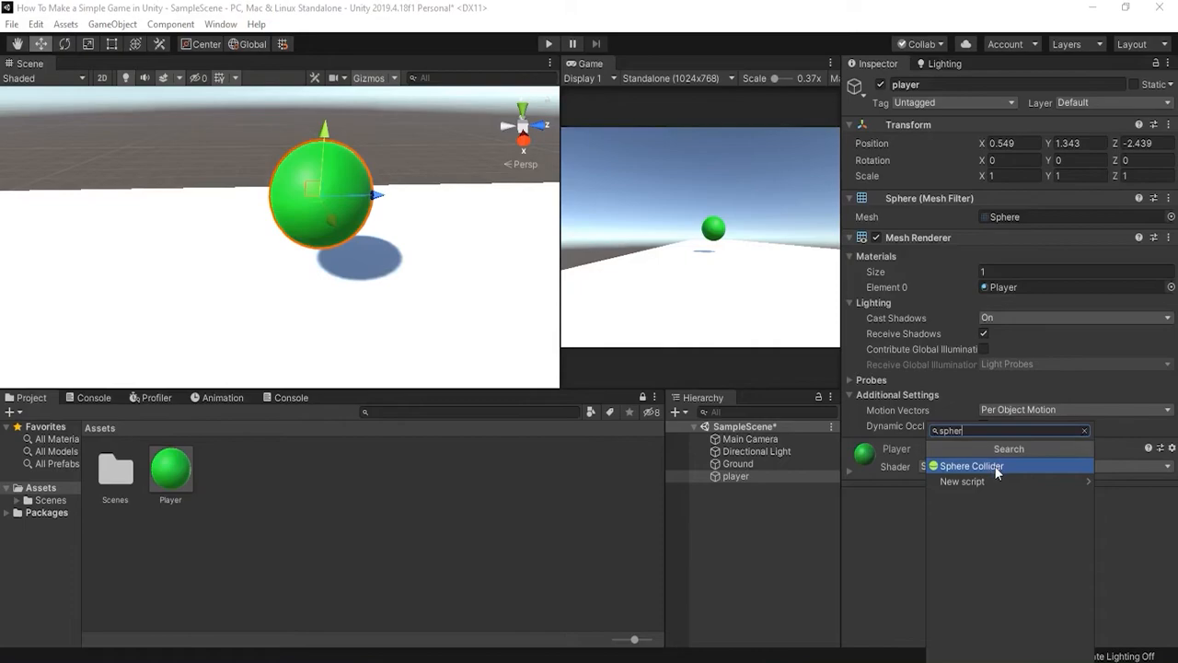
pyautogui.click(972, 466)
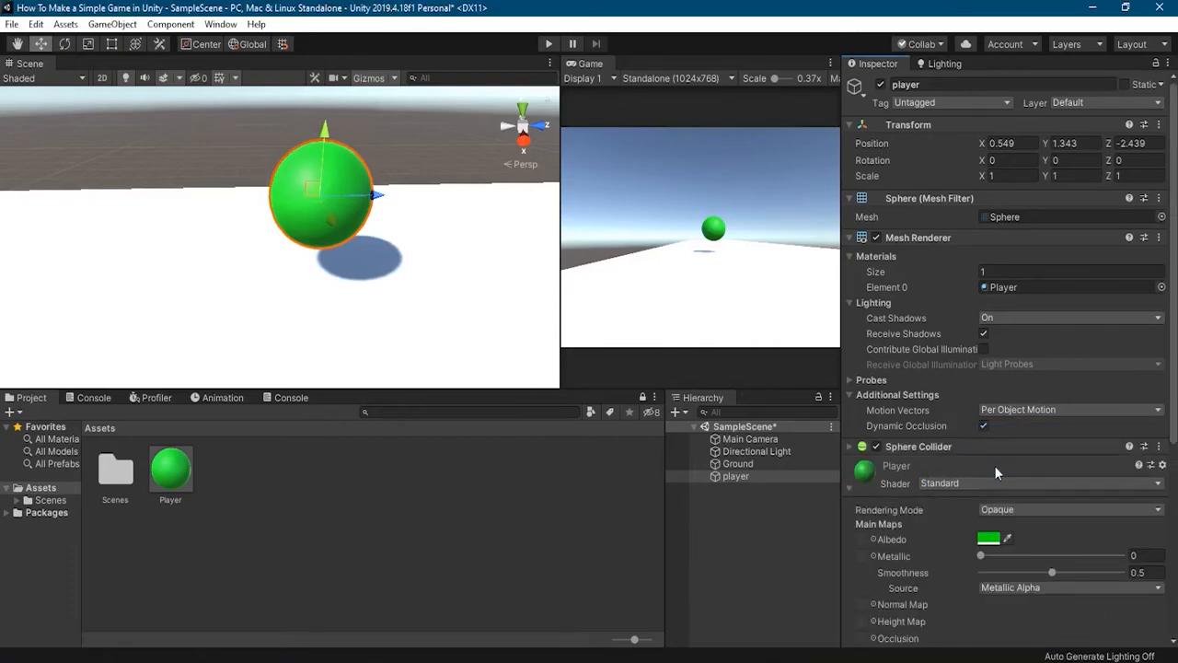
pyautogui.click(963, 450)
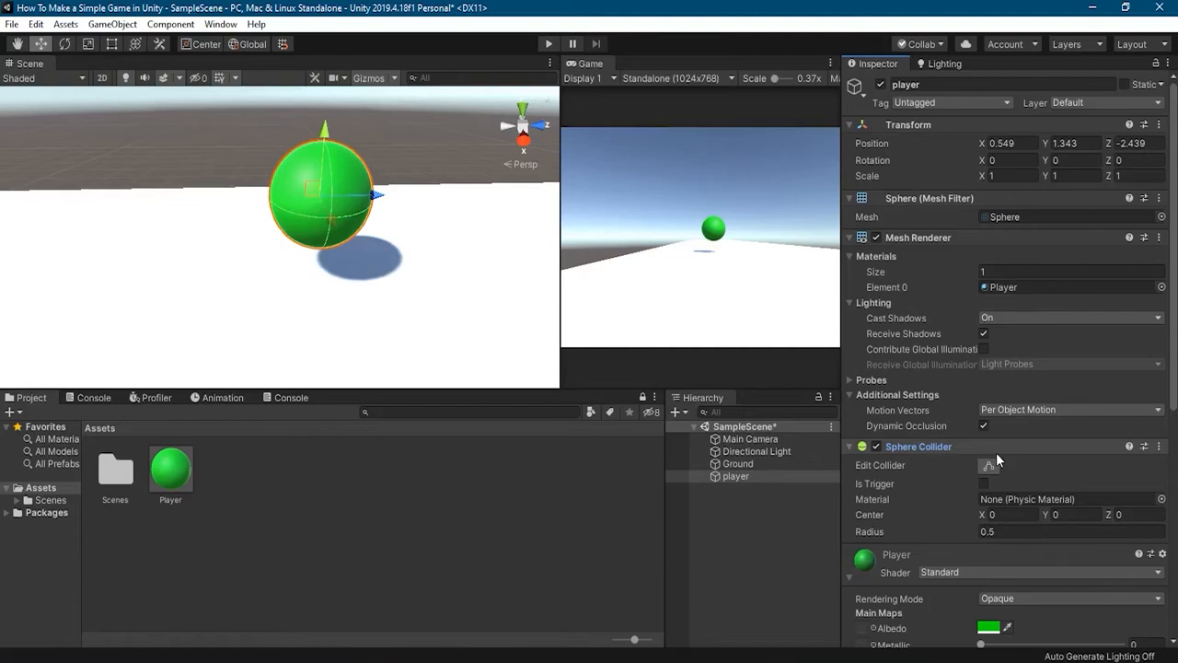
pyautogui.scroll(-3, 996, 452)
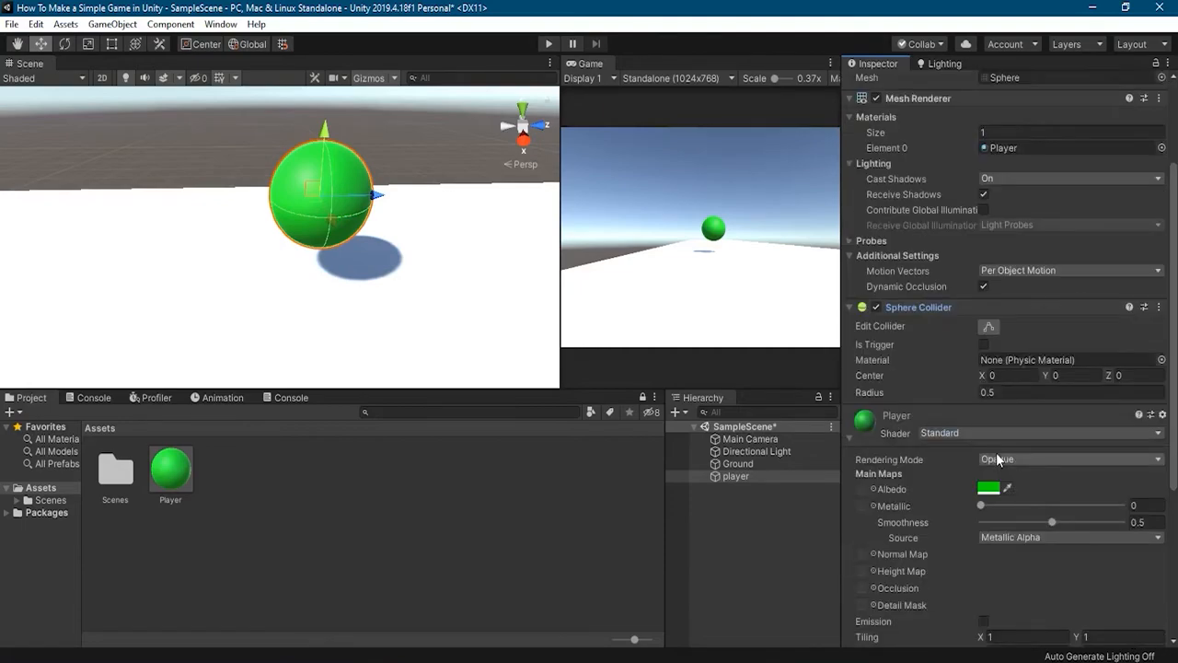
pyautogui.scroll(3, 997, 459)
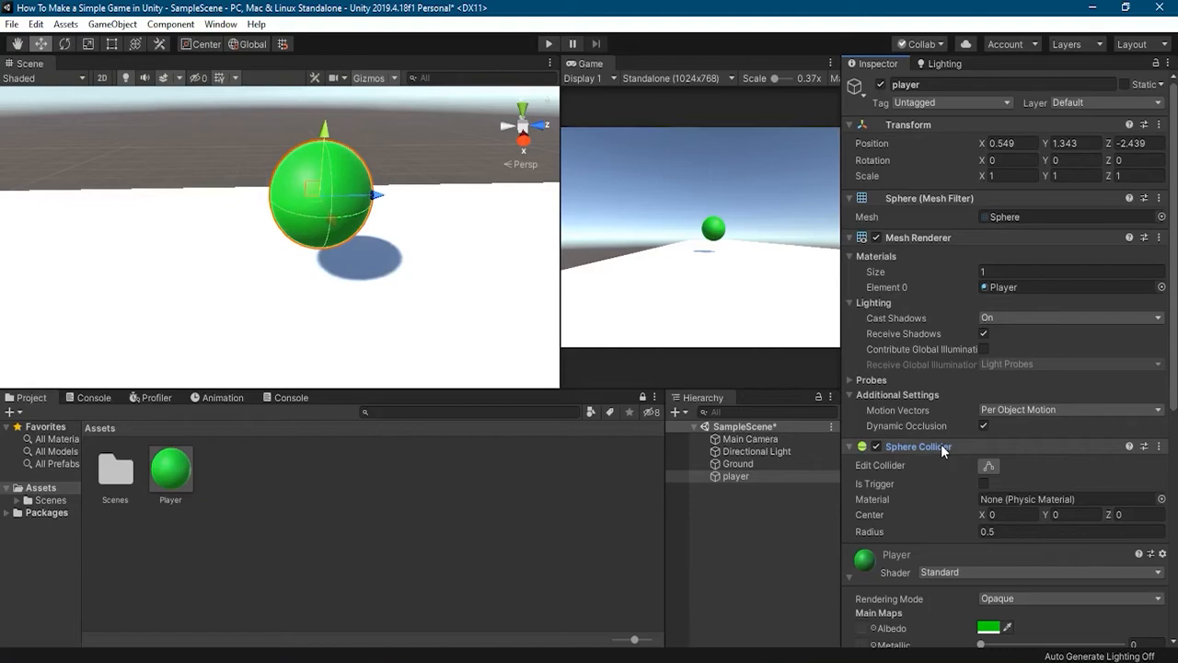
# Start and stop Play mode, and view the Playmode tint colour in the Colors preferences
pyautogui.click(548, 44)
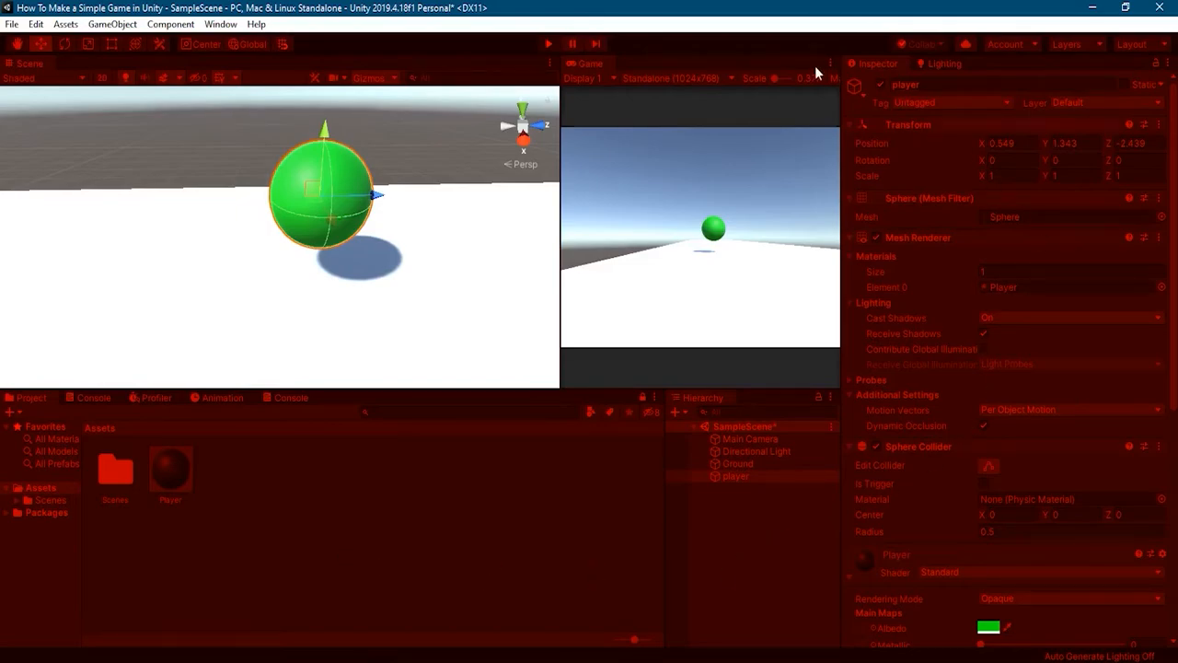
pyautogui.click(549, 44)
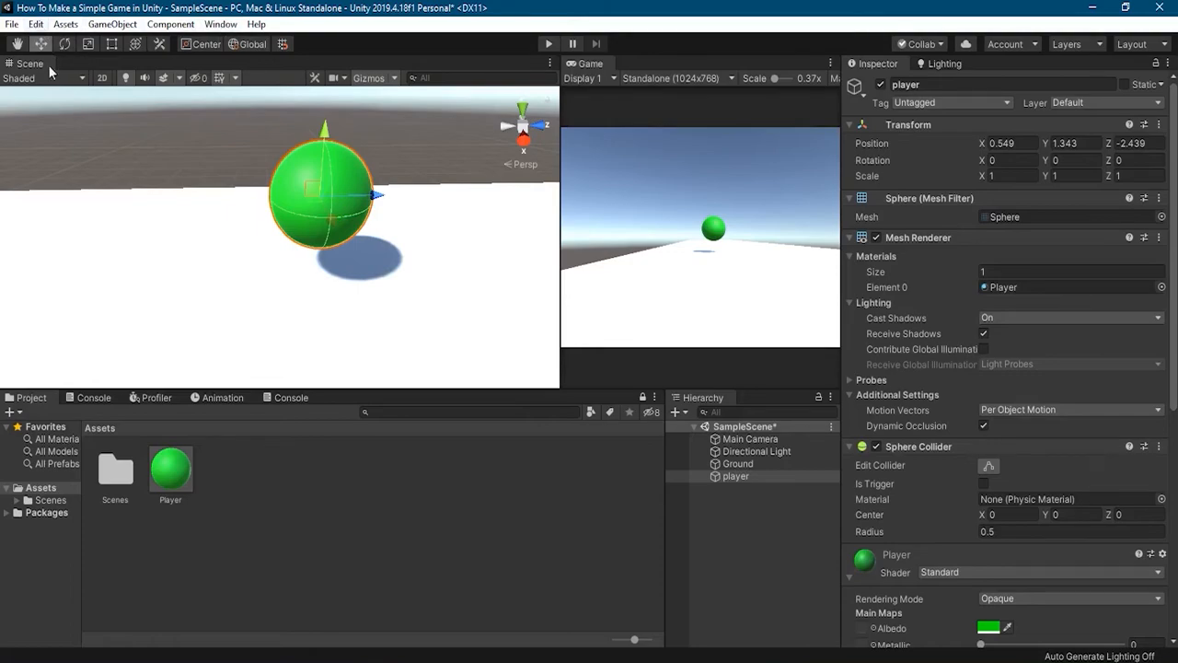
pyautogui.click(36, 24)
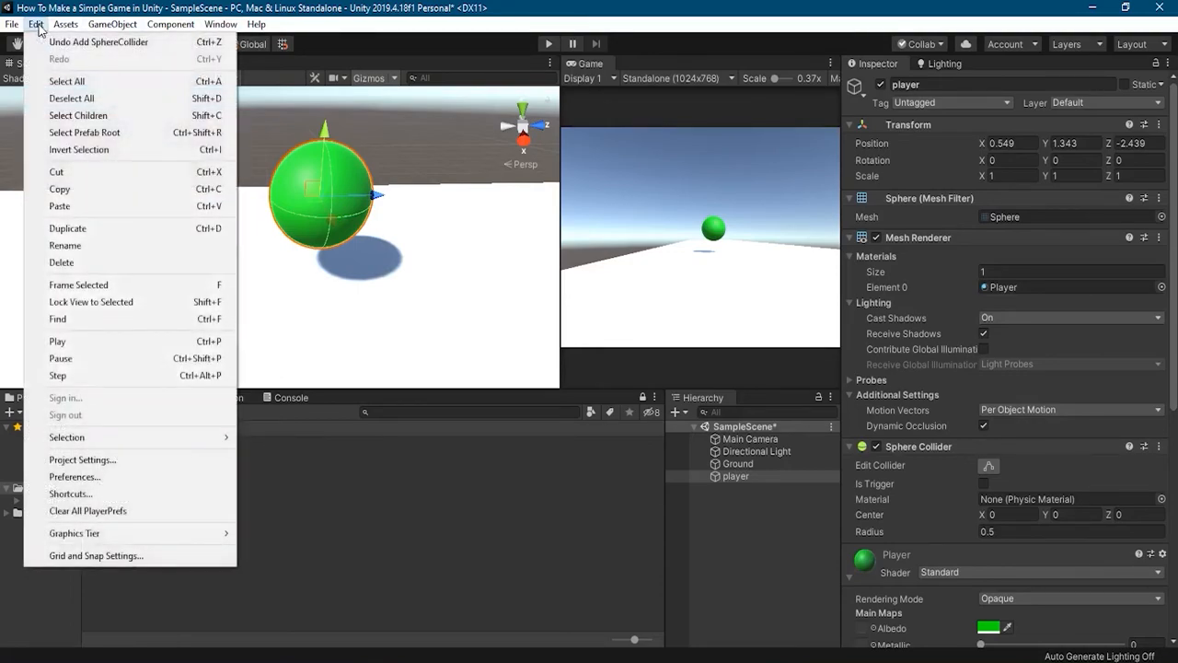
pyautogui.click(103, 478)
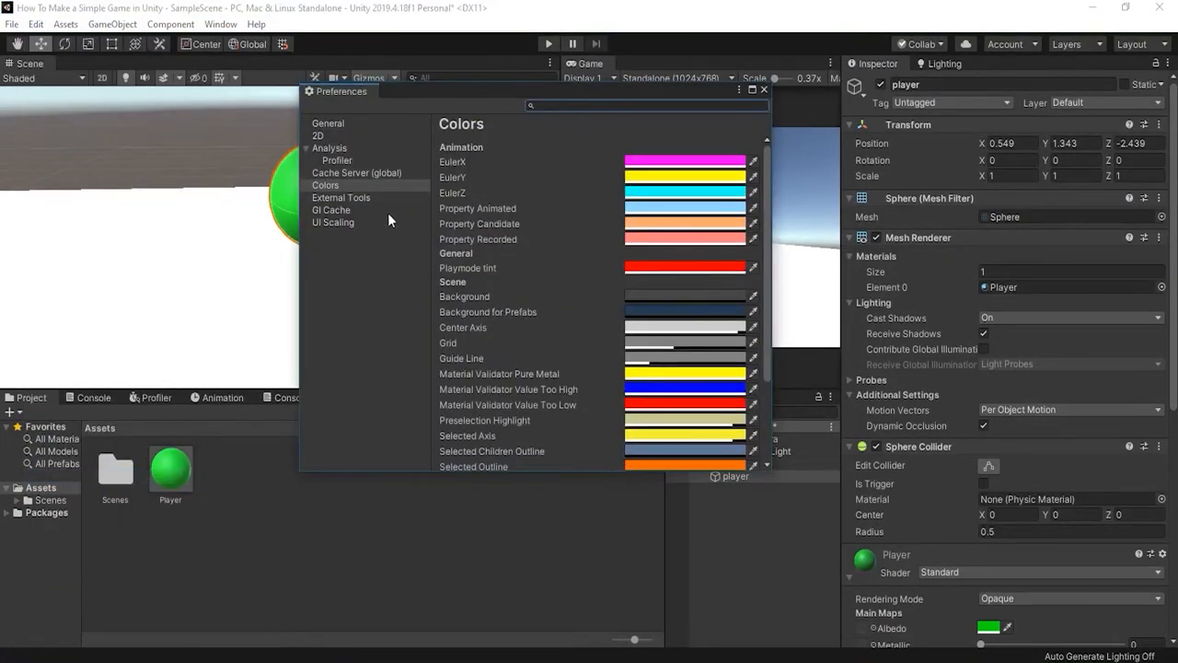
pyautogui.click(326, 183)
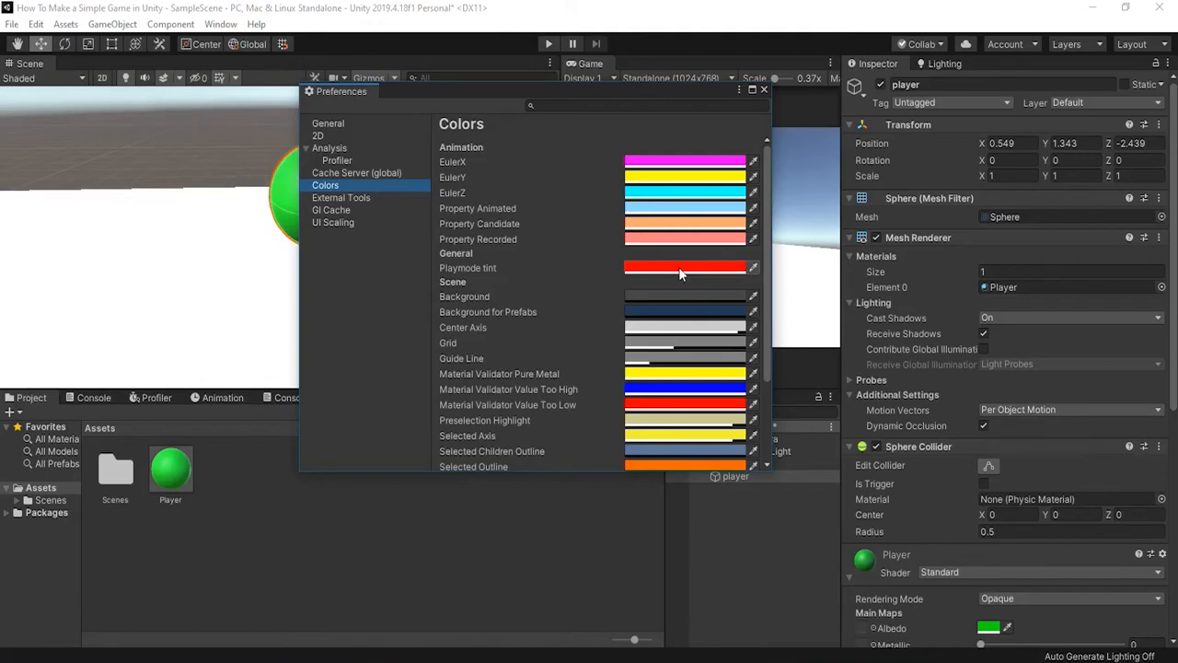
pyautogui.click(763, 89)
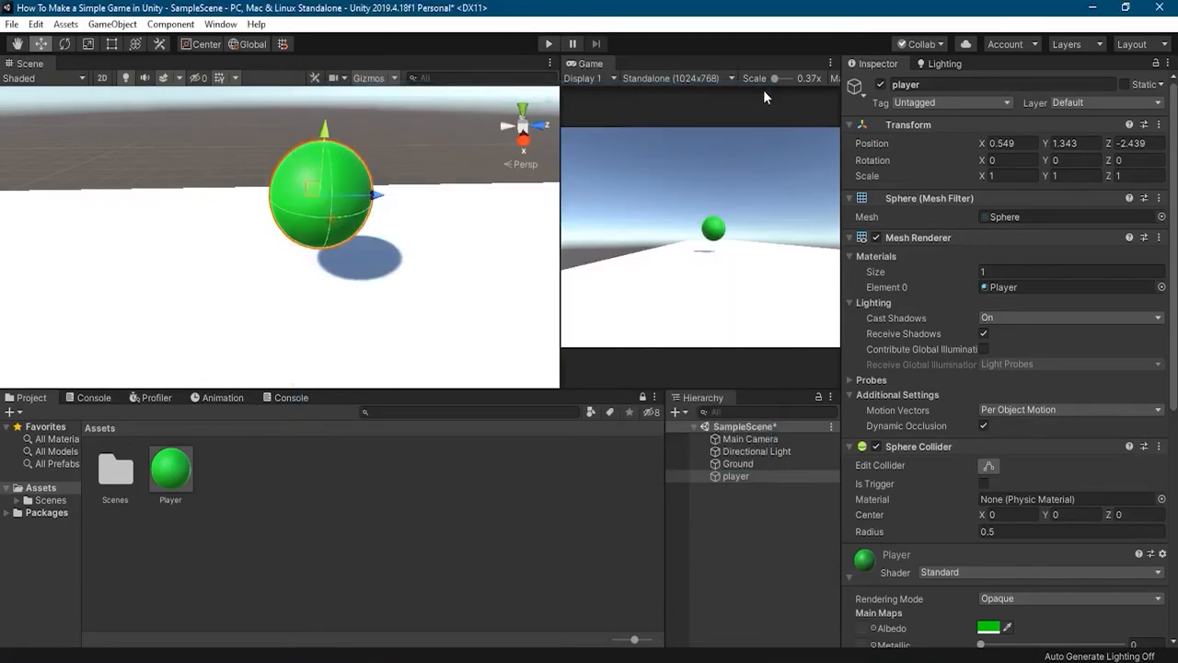
# Start Play mode and raise the player sphere to about Y 3.3
pyautogui.click(549, 45)
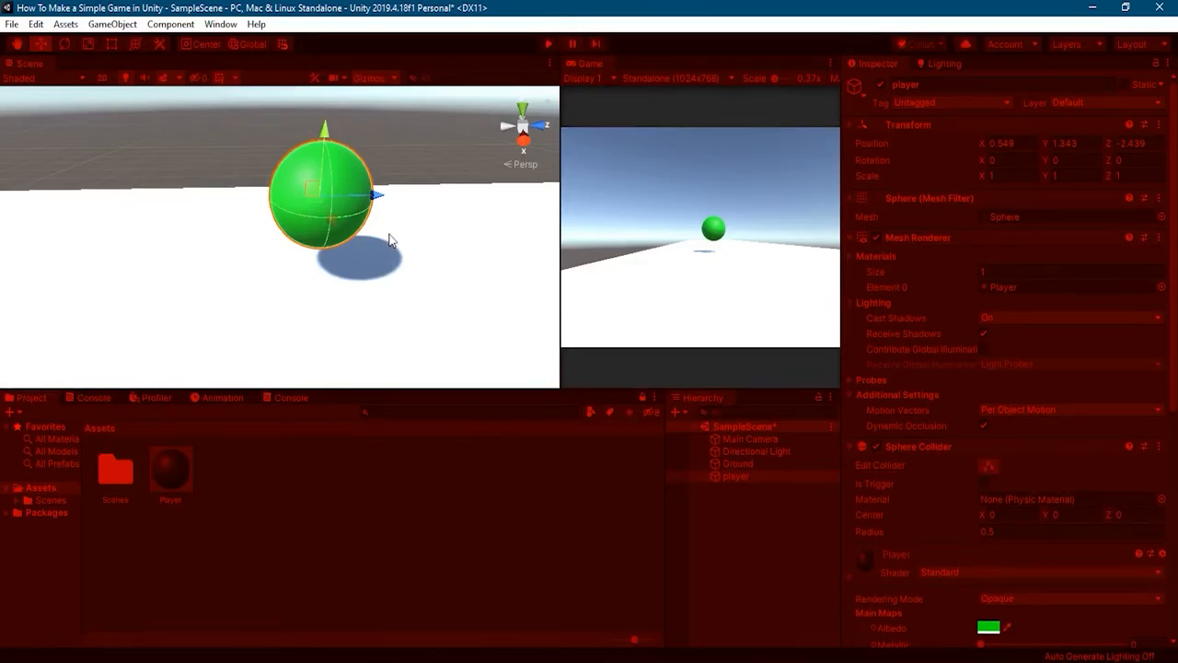
pyautogui.scroll(-3, 389, 240)
pyautogui.moveTo(302, 154); pyautogui.dragTo(318, 88)
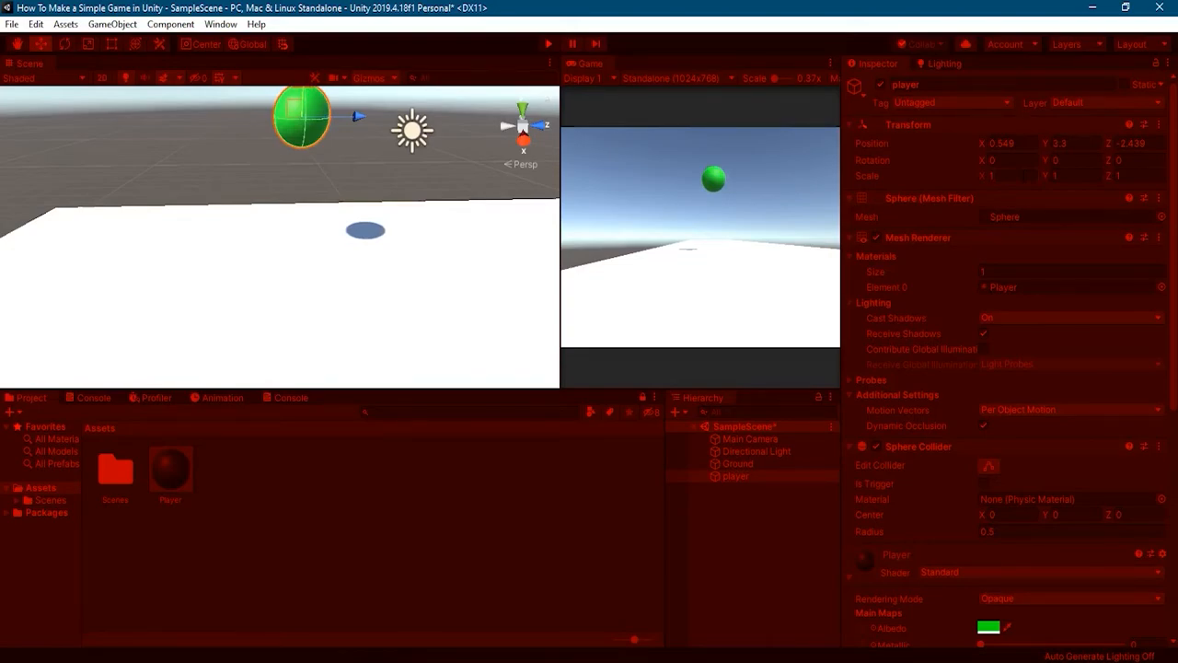
# Set the player's scale to 22 on all three axes during Play mode, and stop the game
pyautogui.write('2222')
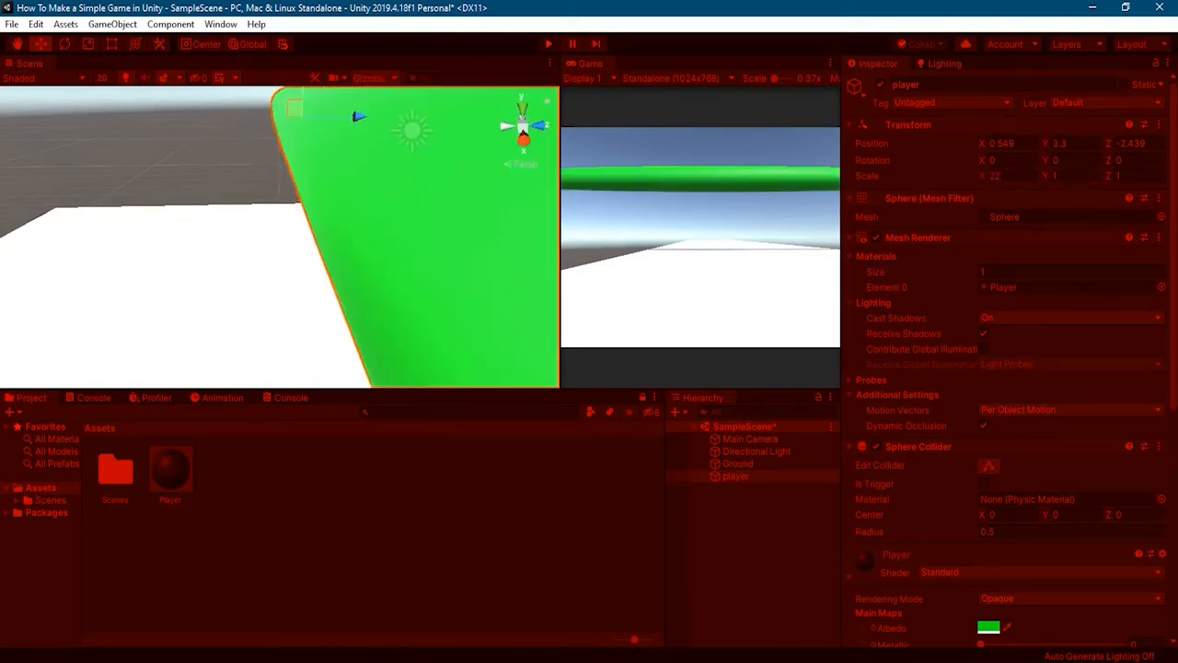
pyautogui.press('Tab')
pyautogui.write('22')
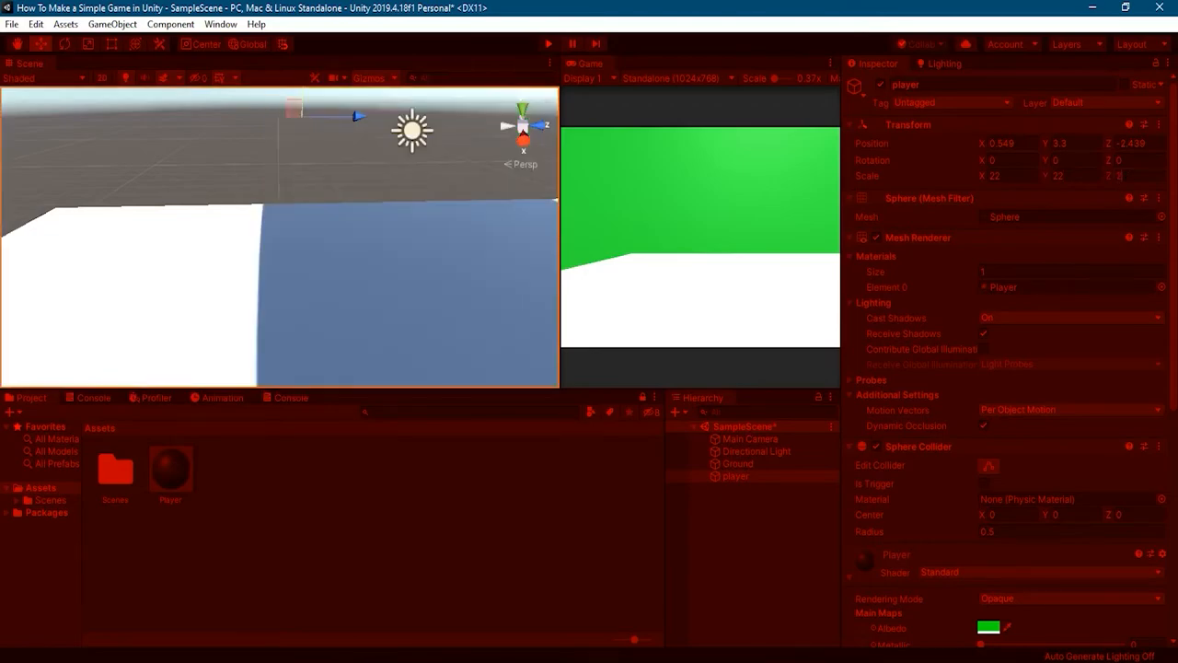
pyautogui.scroll(-5, 357, 200)
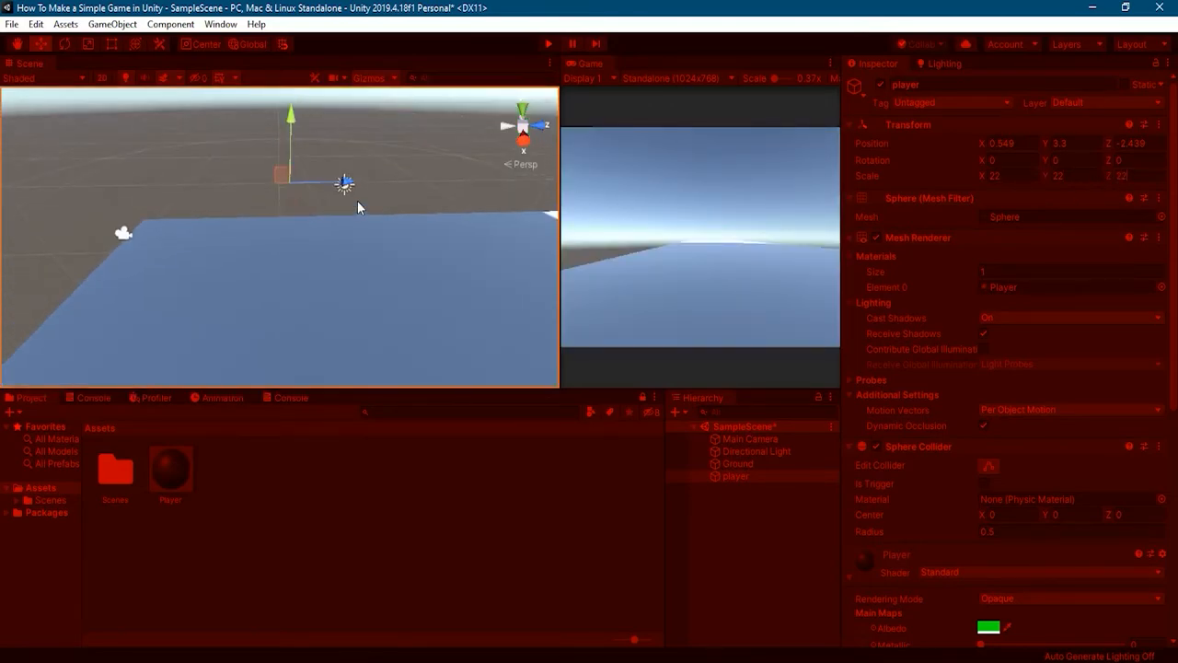
pyautogui.scroll(-4, 357, 201)
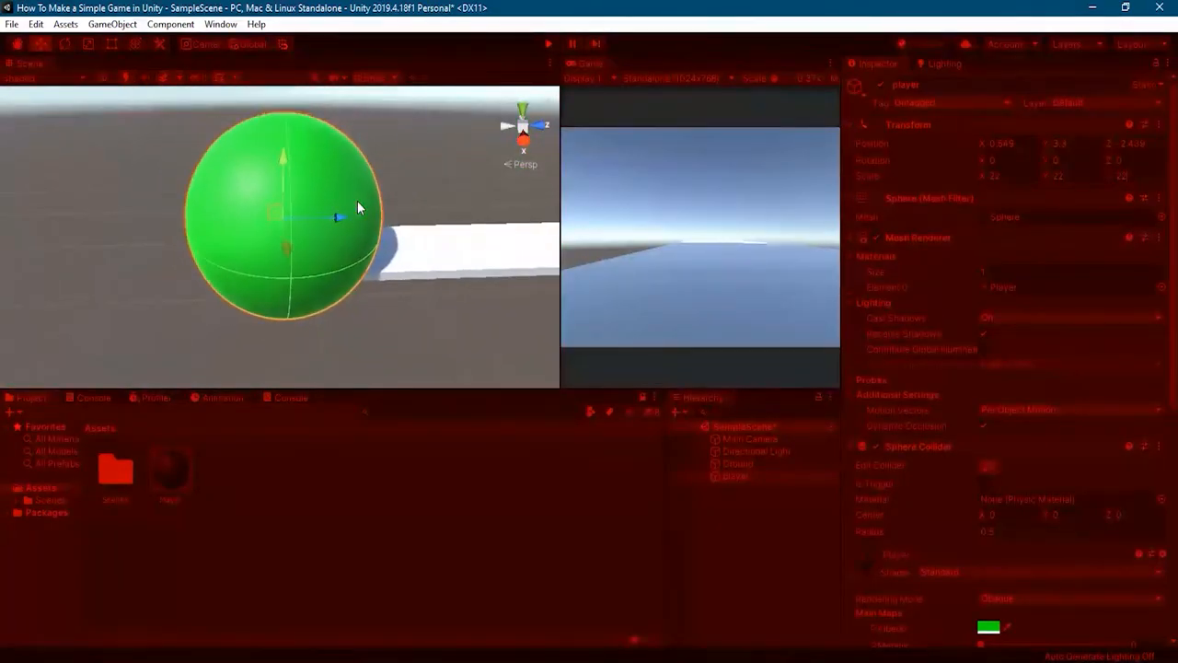
pyautogui.click(550, 43)
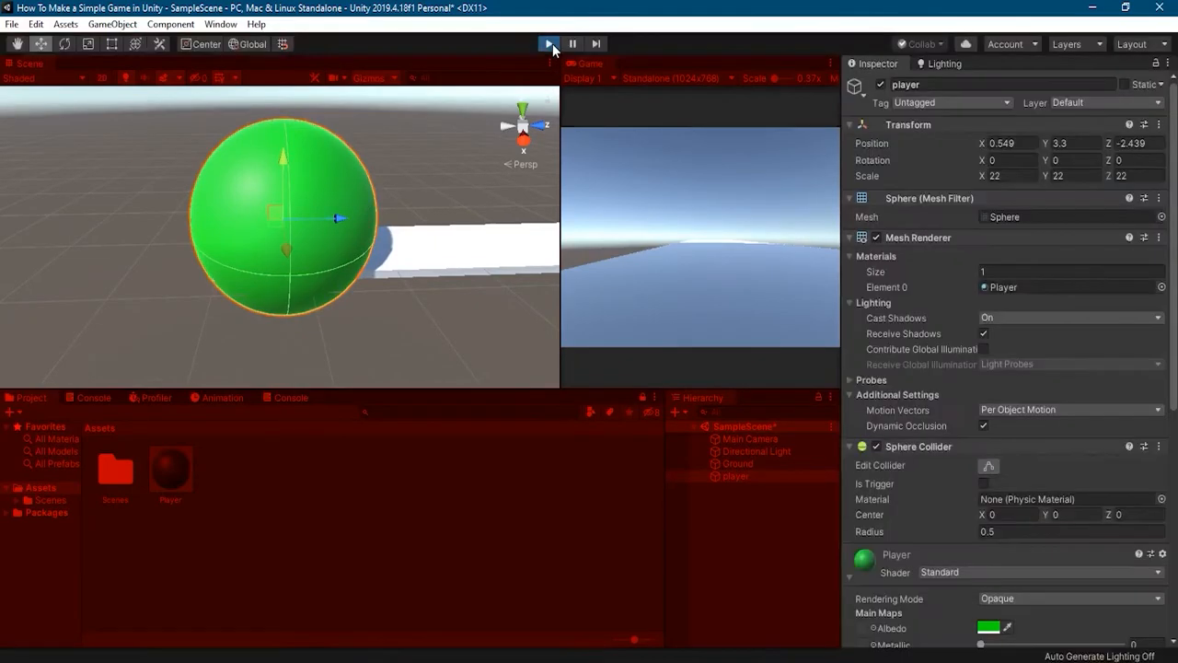
pyautogui.scroll(6, 238, 195)
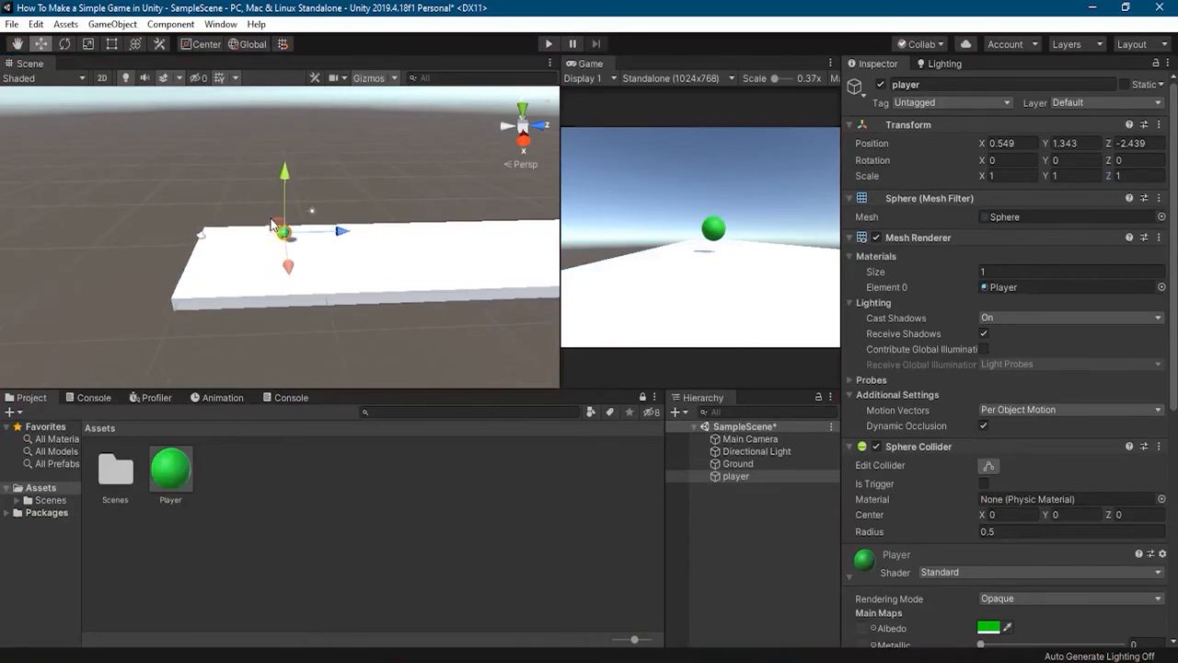
# Add a Rigidbody component to the player sphere and review its settings
pyautogui.scroll(5, 271, 265)
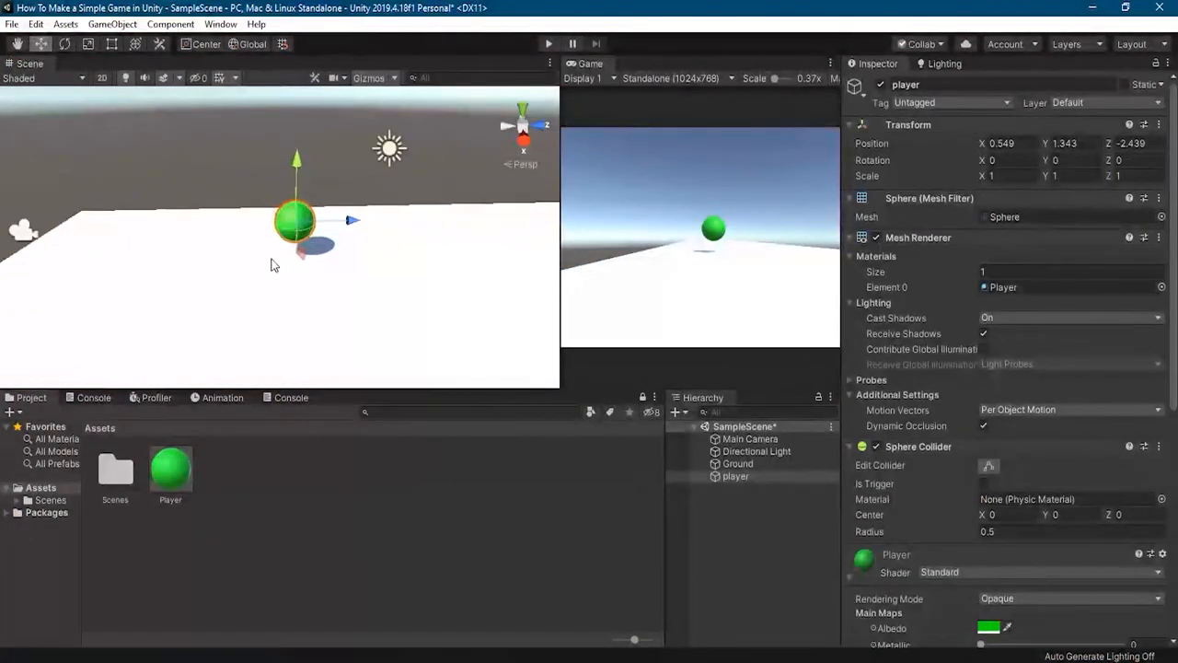
pyautogui.scroll(-3, 271, 265)
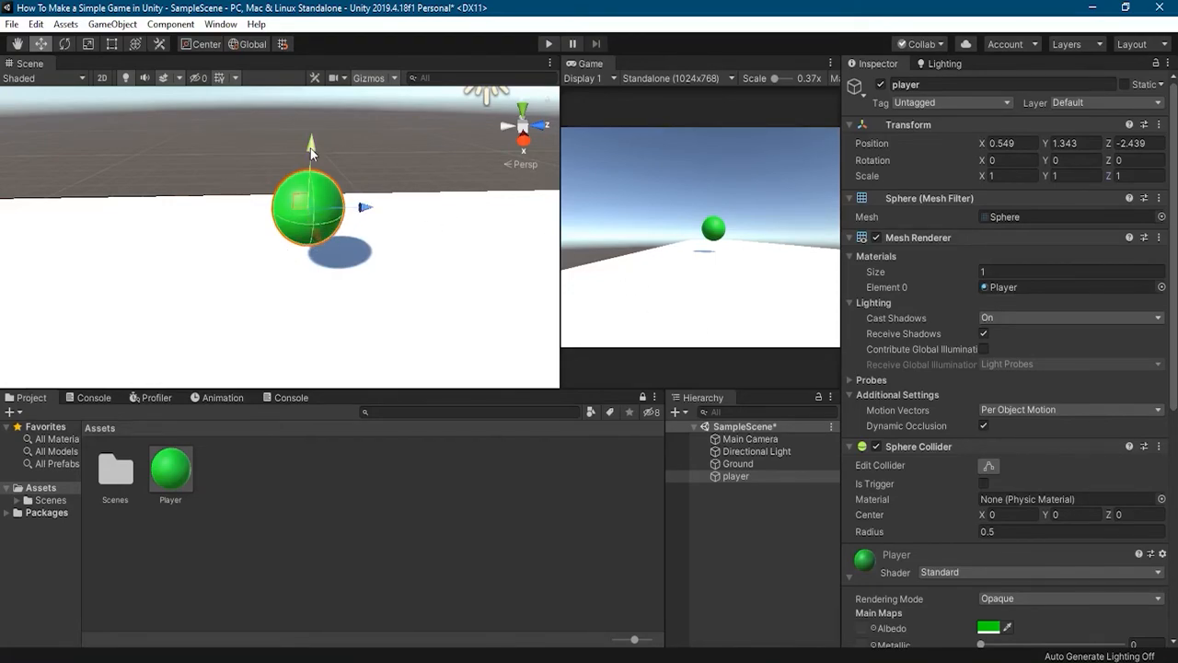
pyautogui.scroll(-8, 1044, 532)
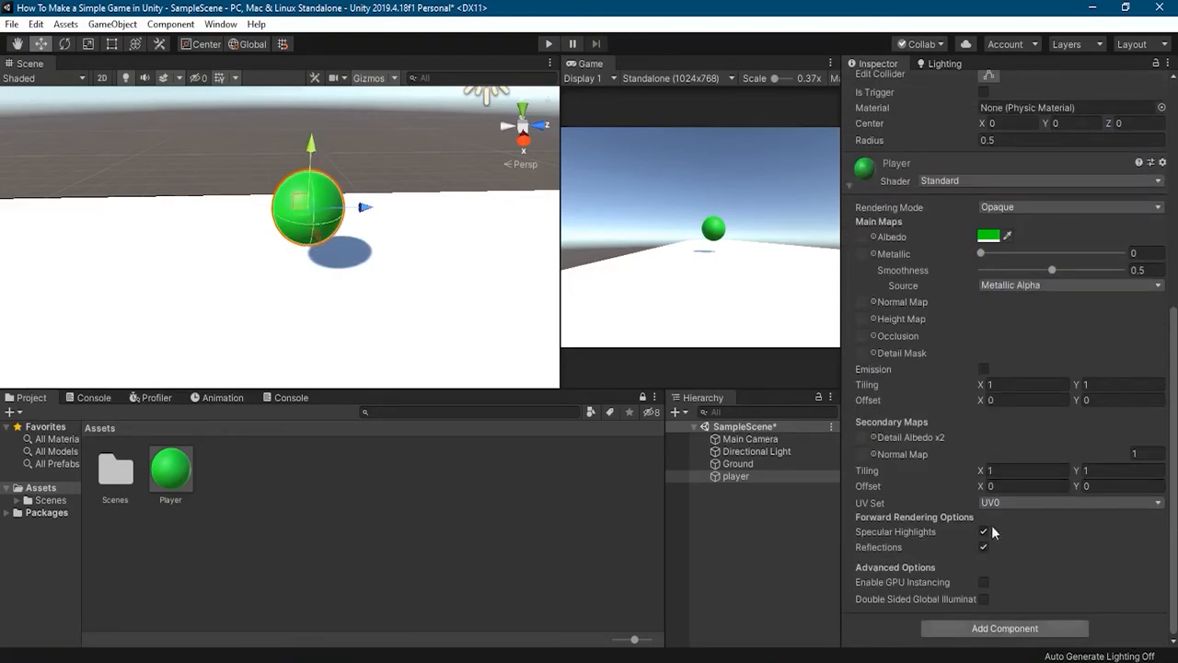
pyautogui.click(850, 185)
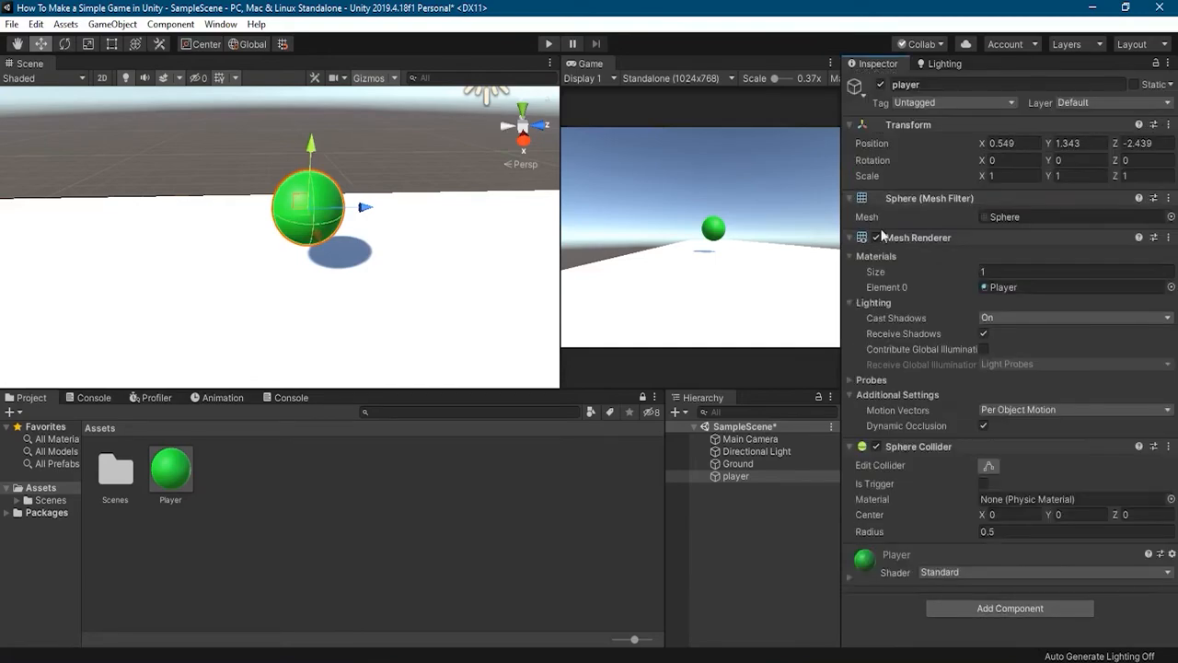
pyautogui.click(1010, 609)
pyautogui.write('rigi')
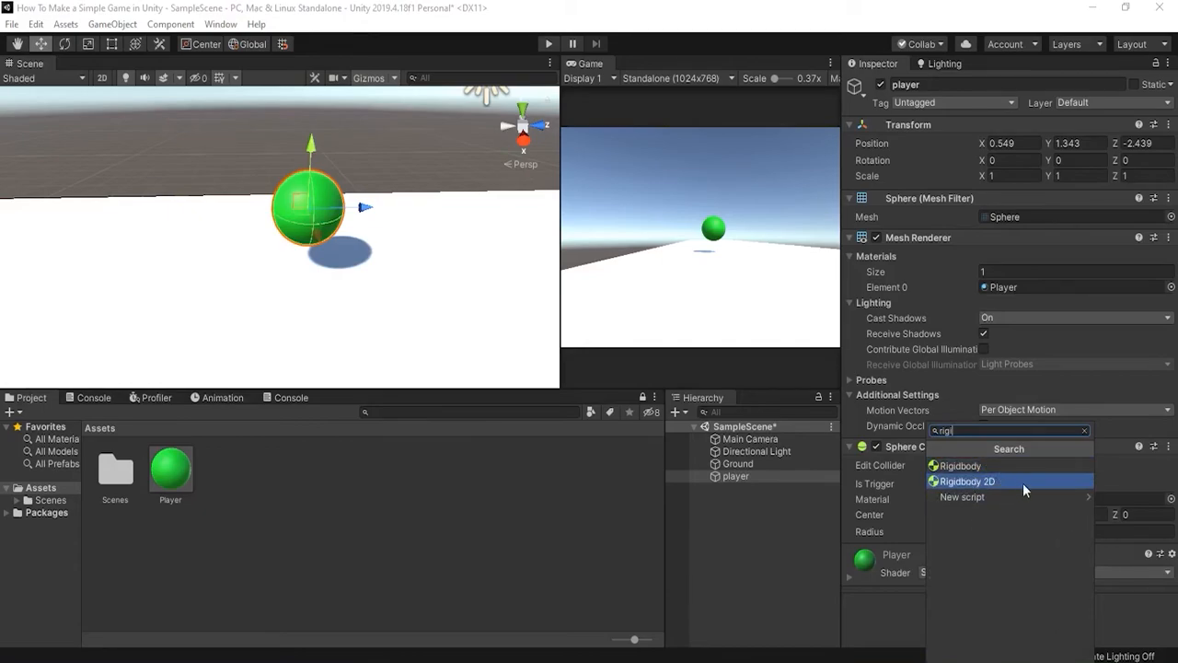
pyautogui.click(975, 468)
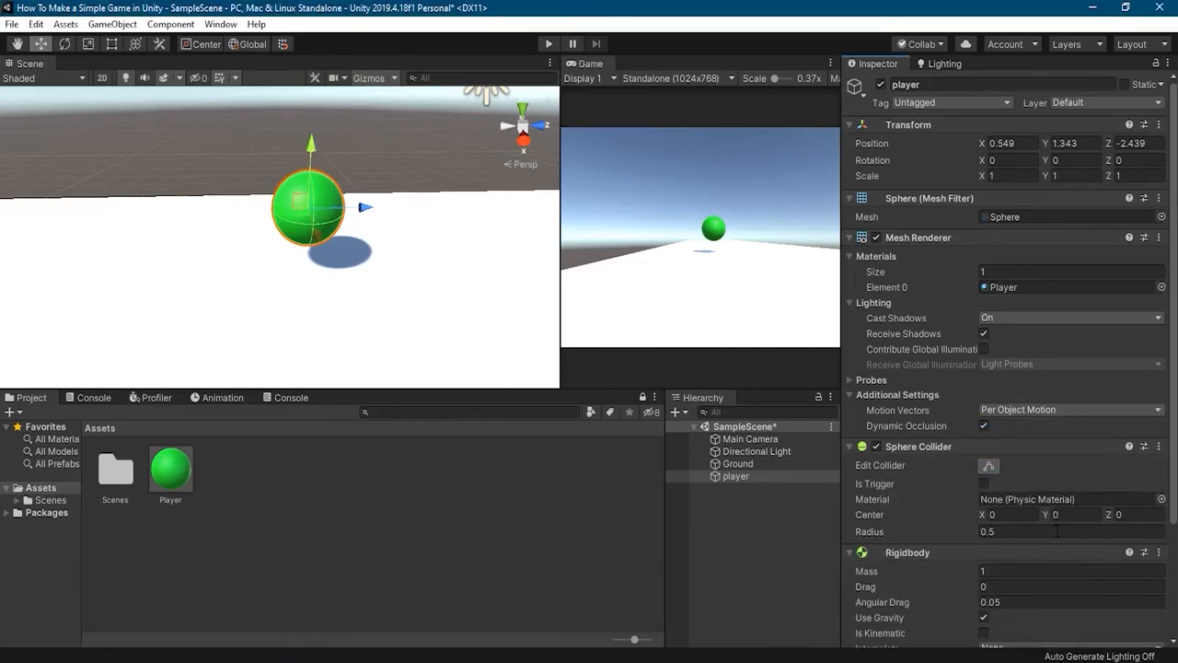
pyautogui.scroll(-3, 1012, 599)
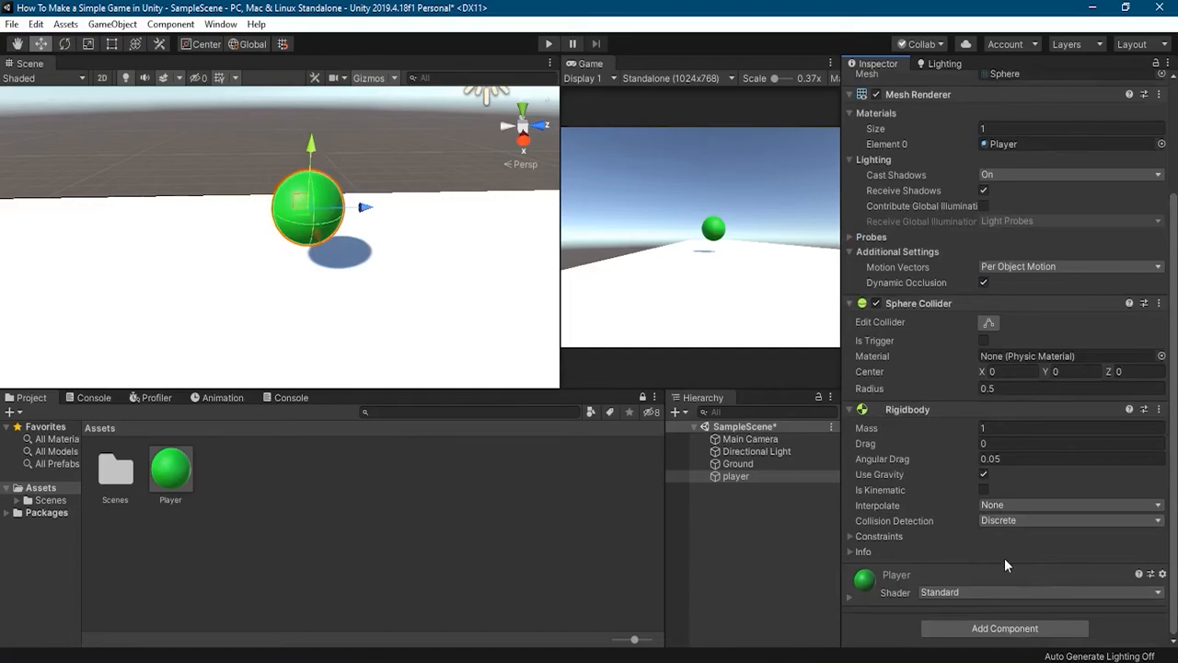
pyautogui.scroll(3, 1006, 565)
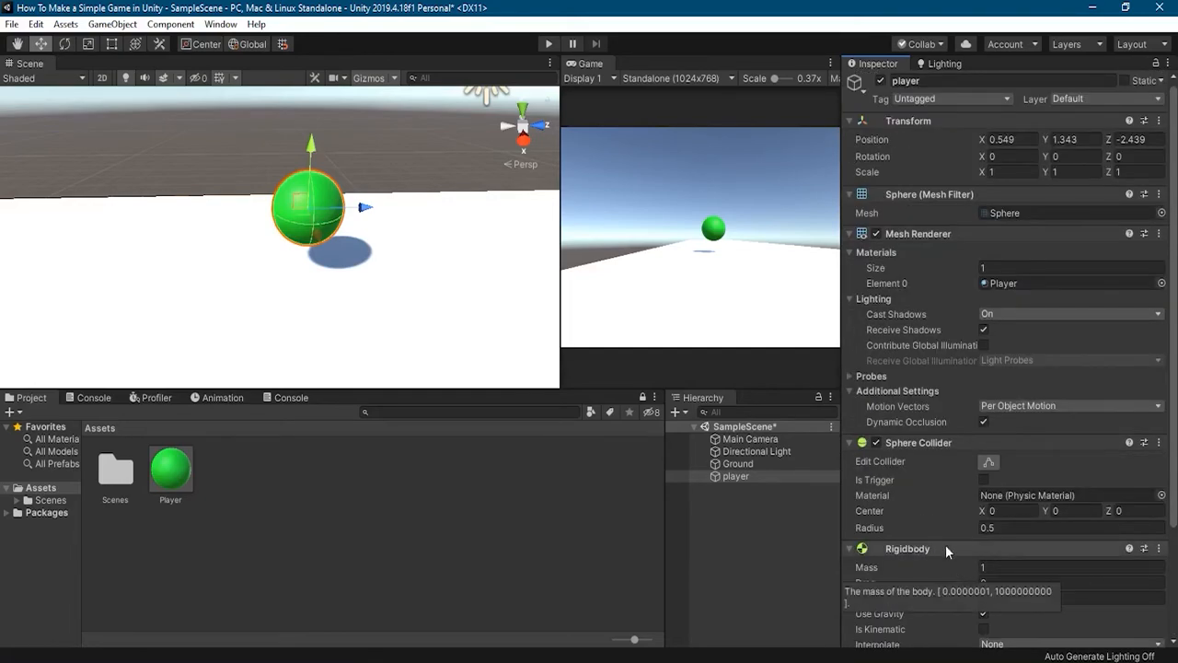
# Raise the player sphere to about Y 1.73, run Play mode to test its fall, and stop the game
pyautogui.moveTo(311, 152); pyautogui.dragTo(312, 125)
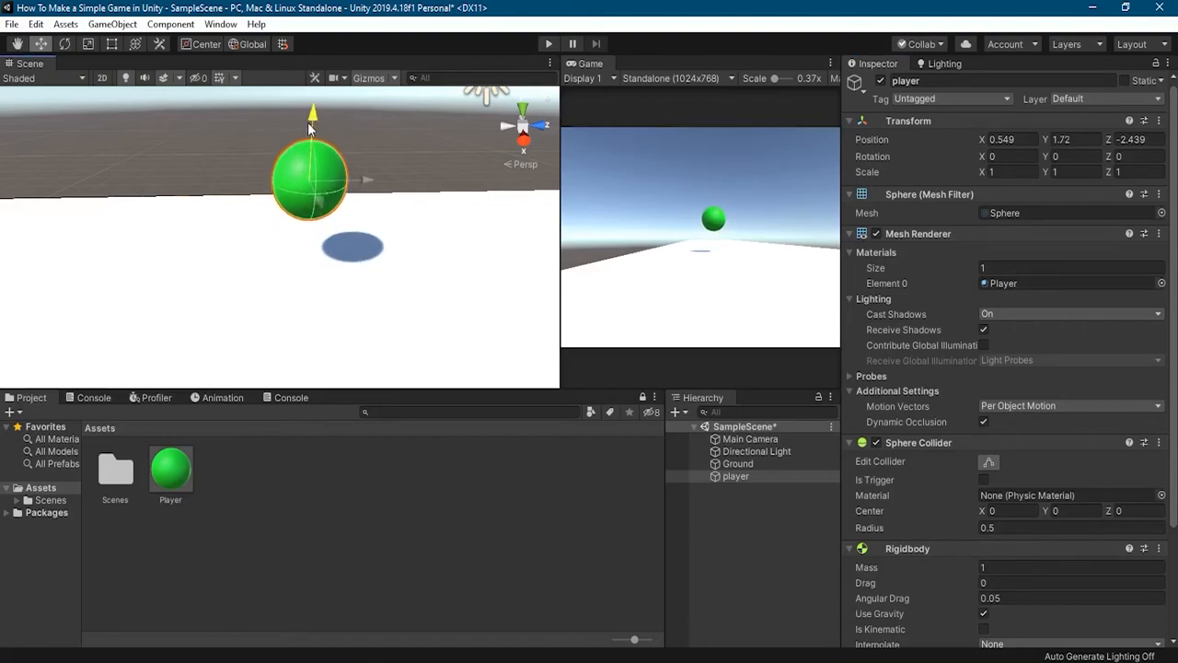
pyautogui.click(548, 44)
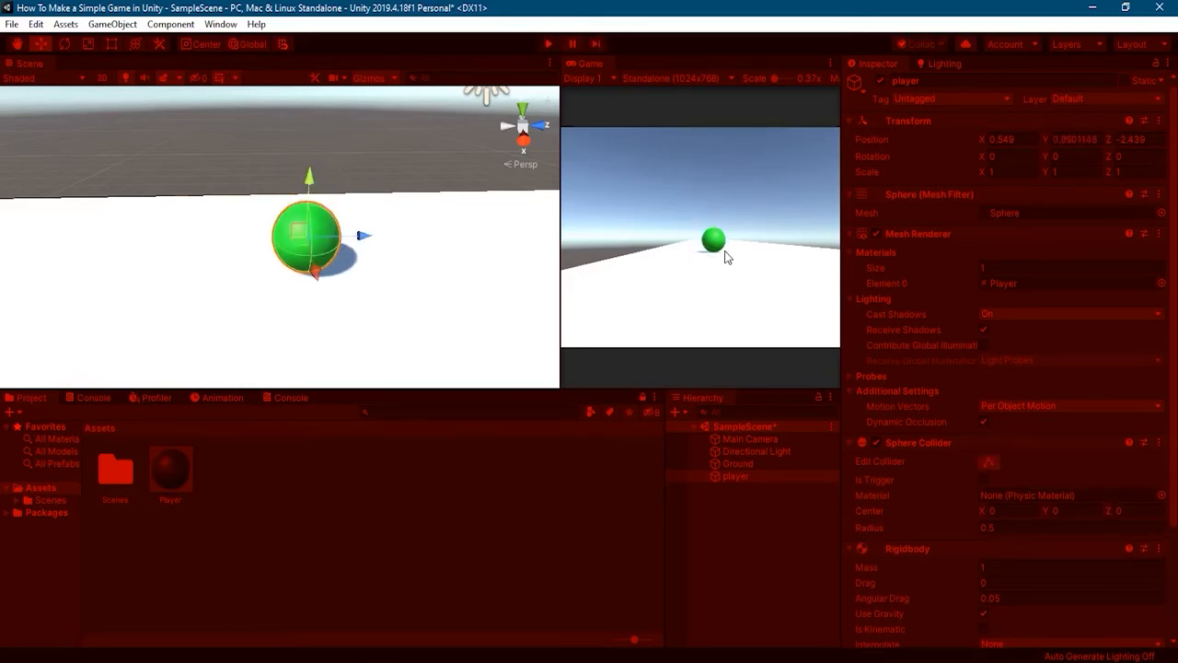
pyautogui.click(548, 44)
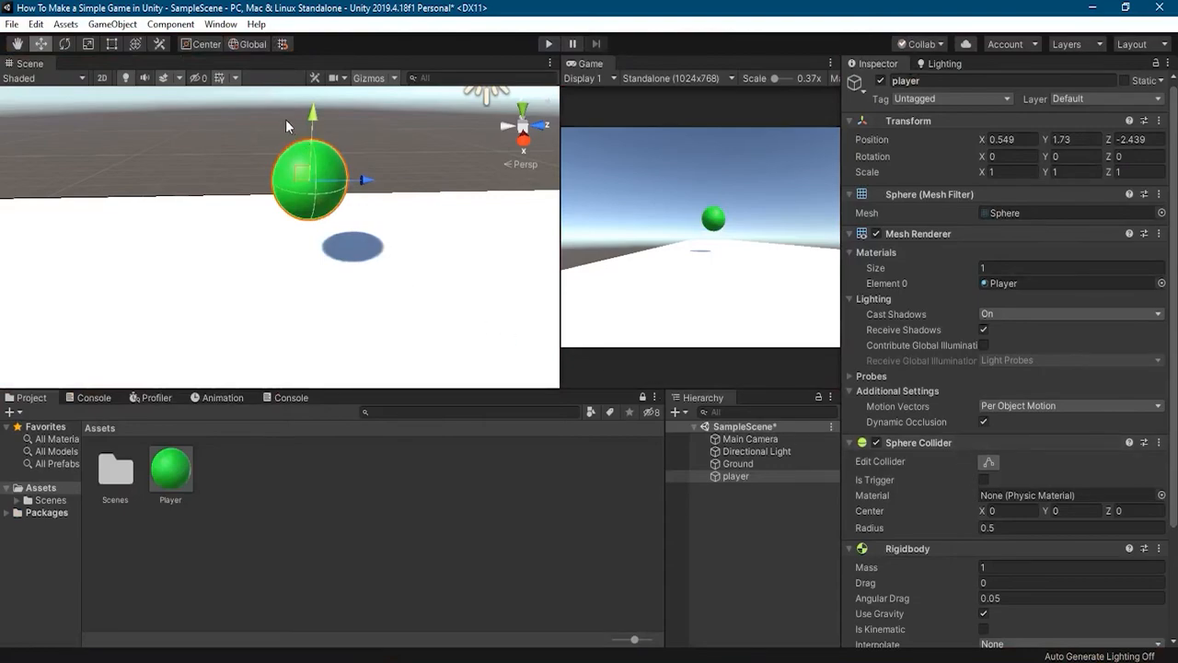
# Lower the player sphere to about Y 0.95, just above the ground
pyautogui.moveTo(315, 113)
pyautogui.mouseDown()
pyautogui.moveTo(314, 140)
pyautogui.moveTo(325, 133)
pyautogui.mouseUp()
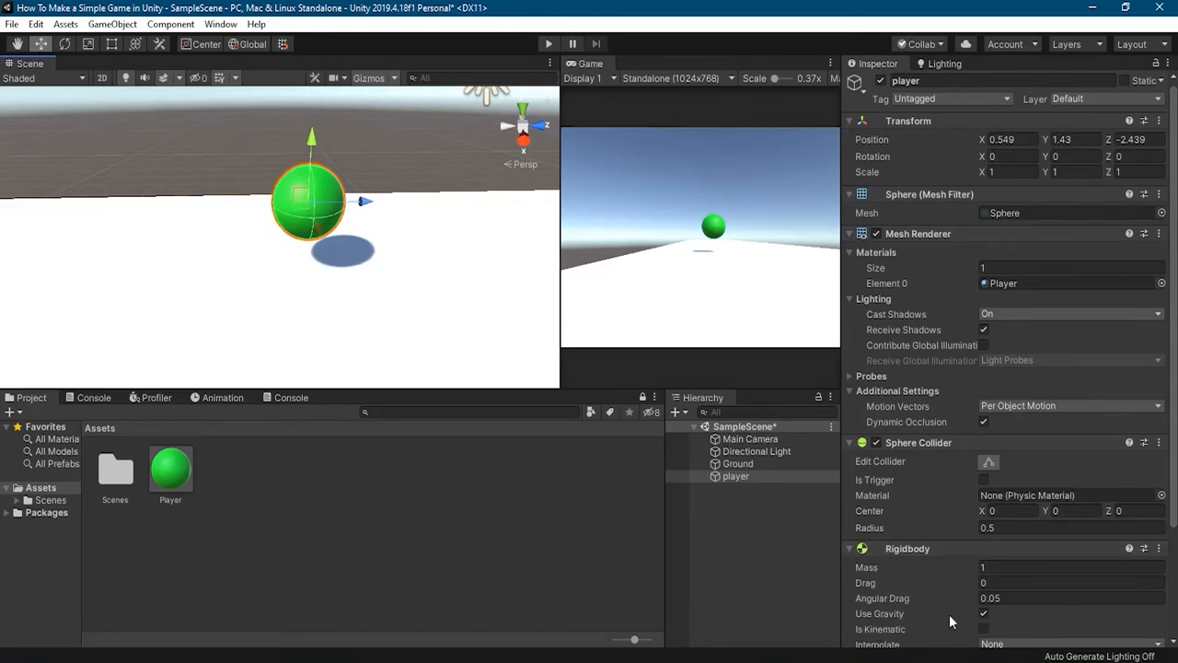
pyautogui.scroll(-3, 487, 191)
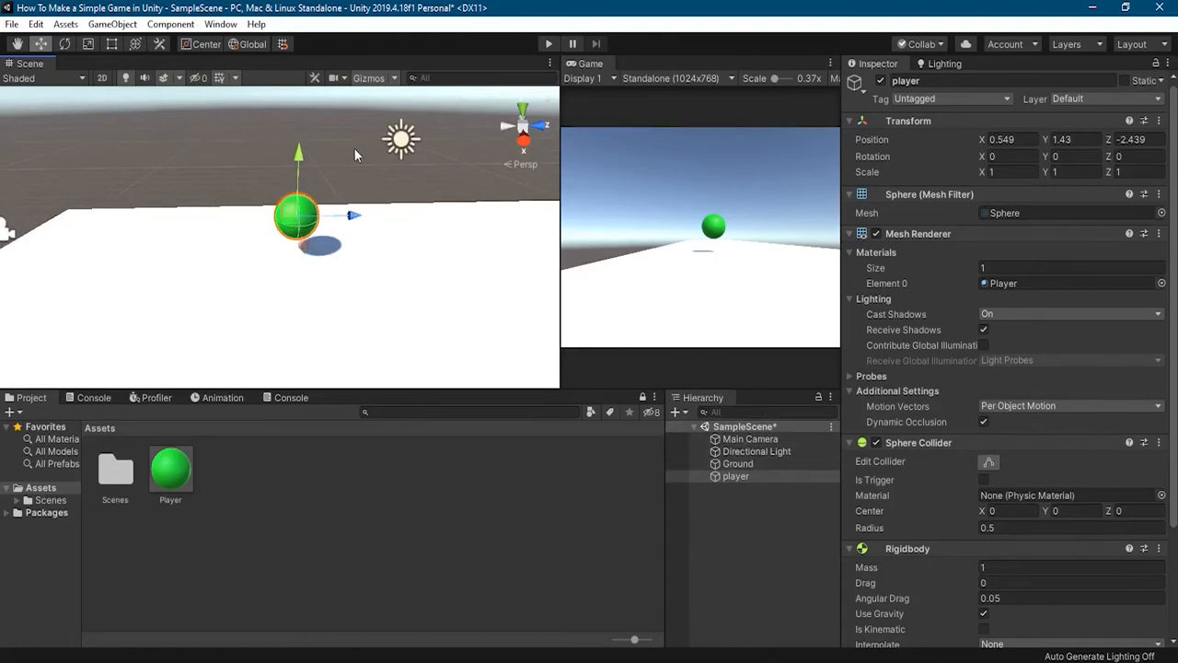
pyautogui.moveTo(299, 151); pyautogui.dragTo(319, 169)
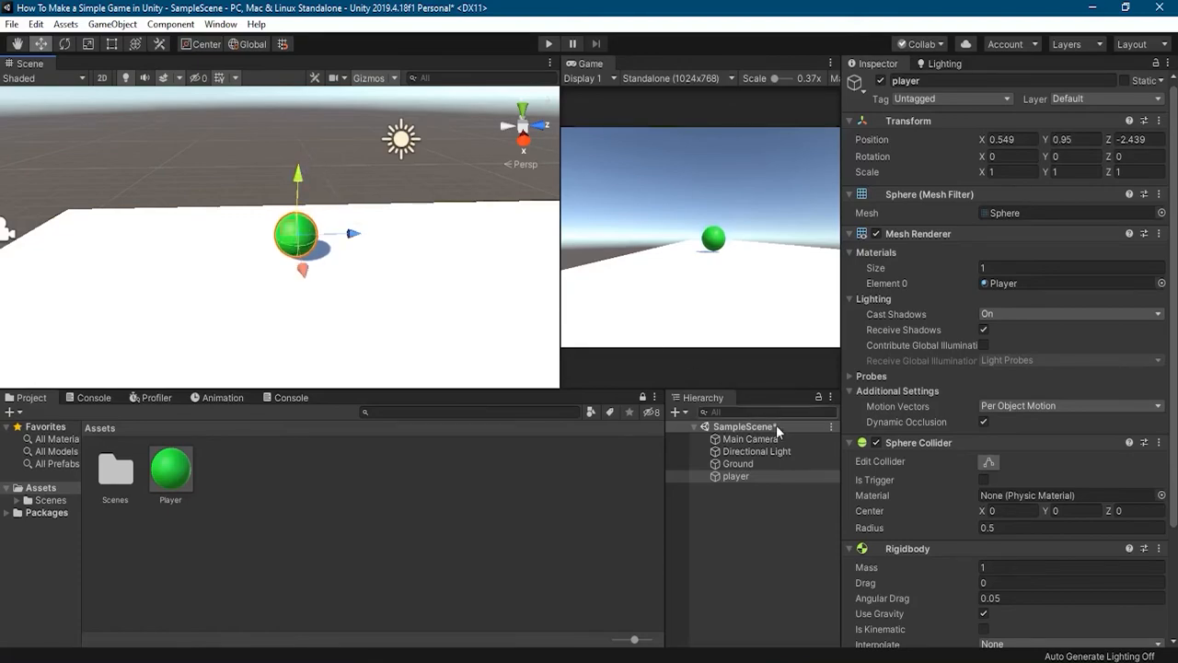
# Move the Main Camera behind and closer to the player, to about X 0.47, Y 1.49, Z -5.74
pyautogui.click(747, 442)
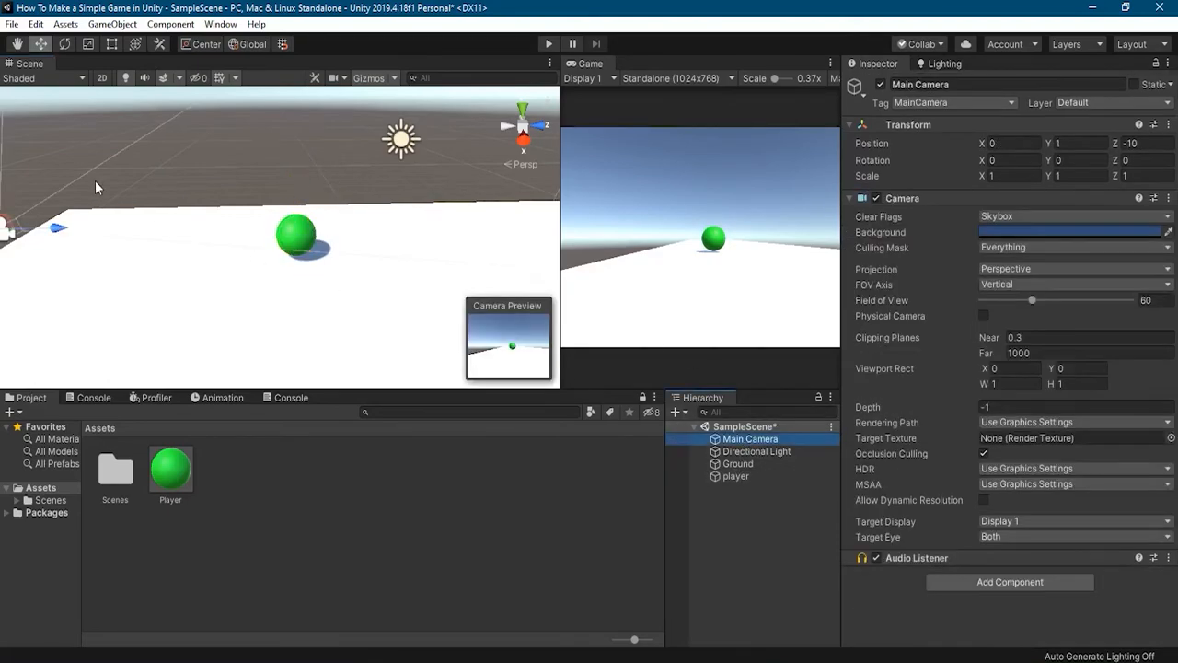
pyautogui.press('f')
pyautogui.moveTo(104, 205); pyautogui.dragTo(106, 184)
pyautogui.moveTo(169, 242); pyautogui.dragTo(338, 241)
pyautogui.moveTo(295, 273); pyautogui.dragTo(304, 287)
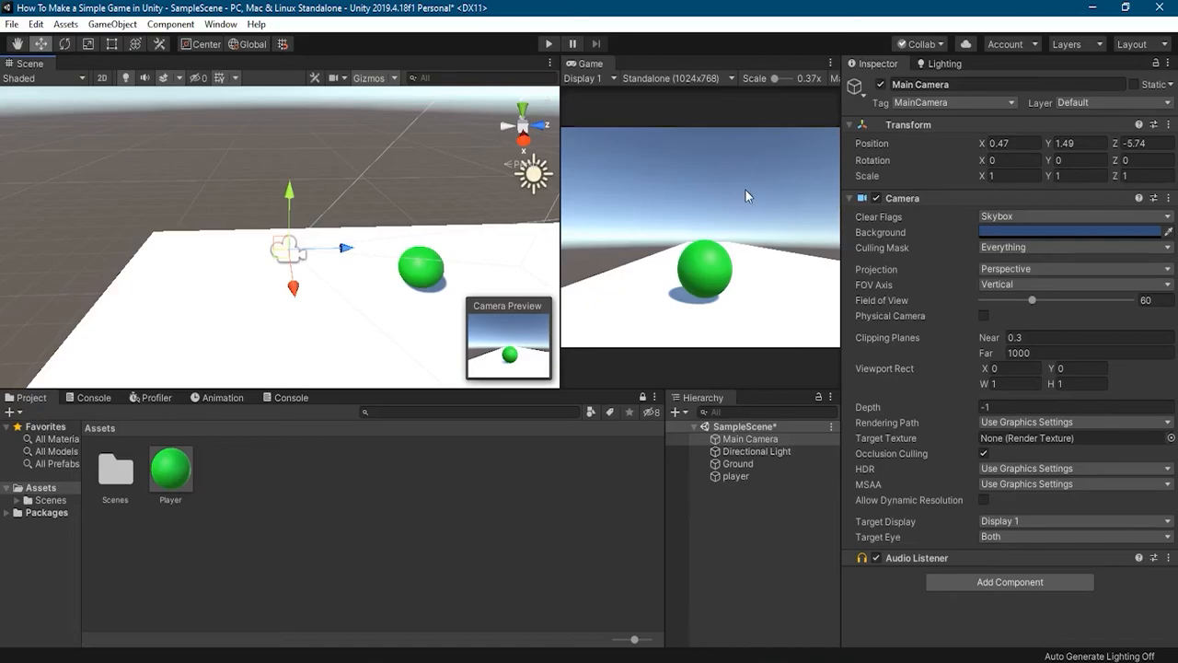
# Set the Main Camera's Clear Flags to Solid Color and its background to grey 6D6D6D
pyautogui.click(746, 441)
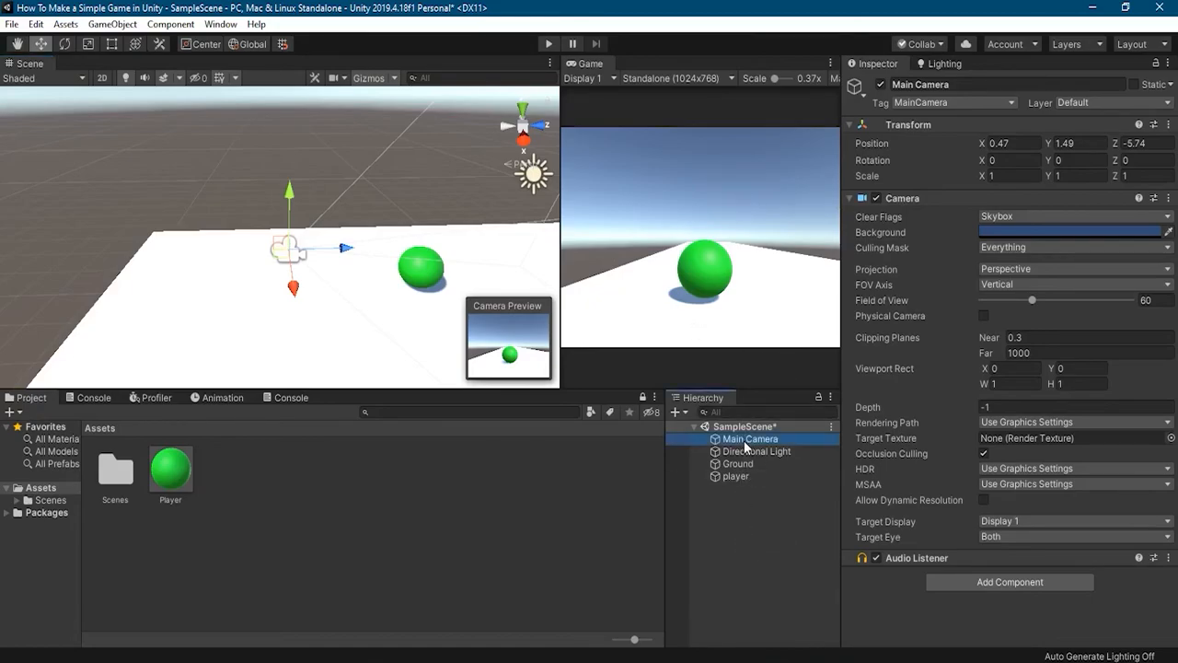
pyautogui.click(1029, 217)
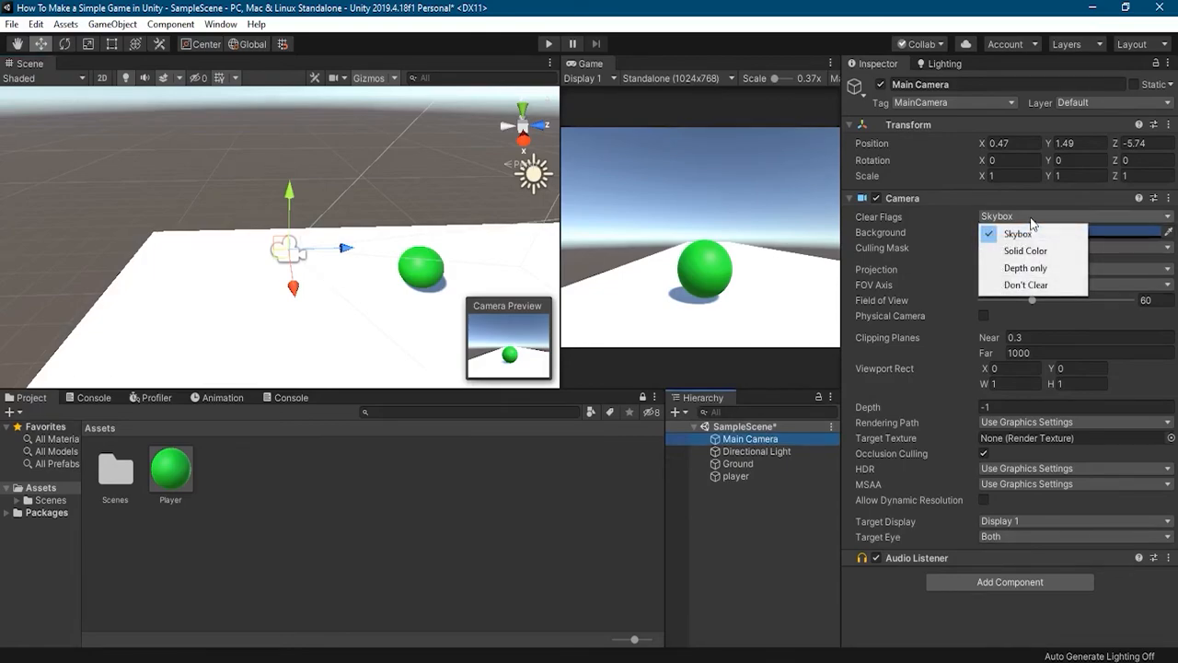
pyautogui.click(1037, 251)
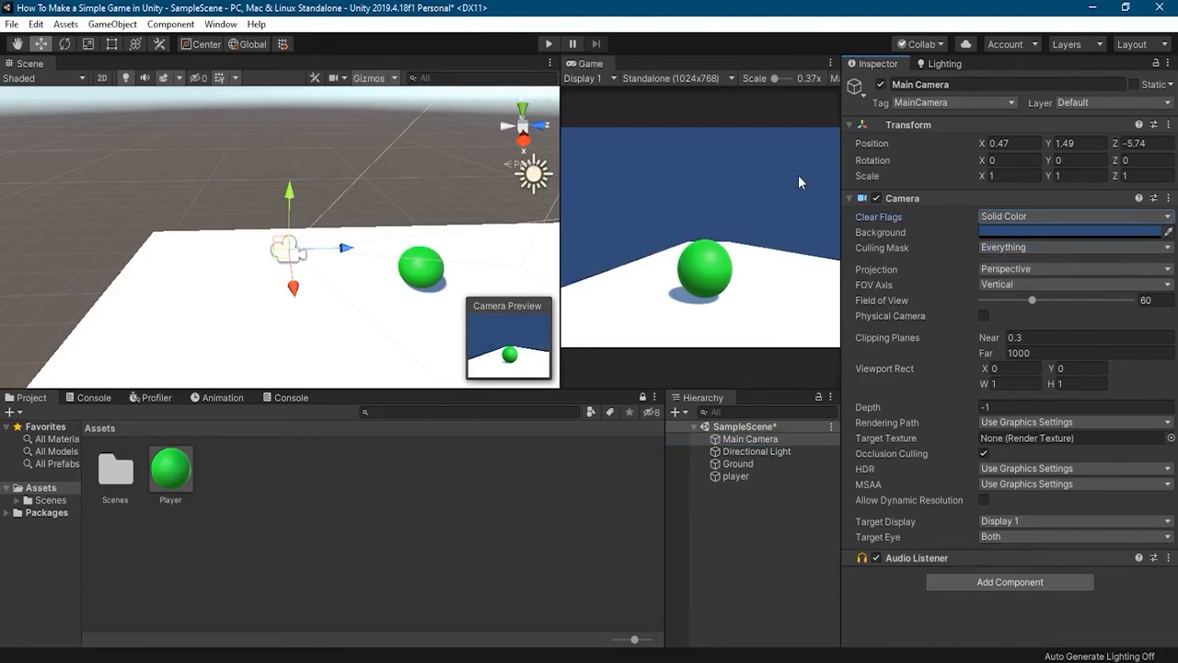
pyautogui.click(1041, 230)
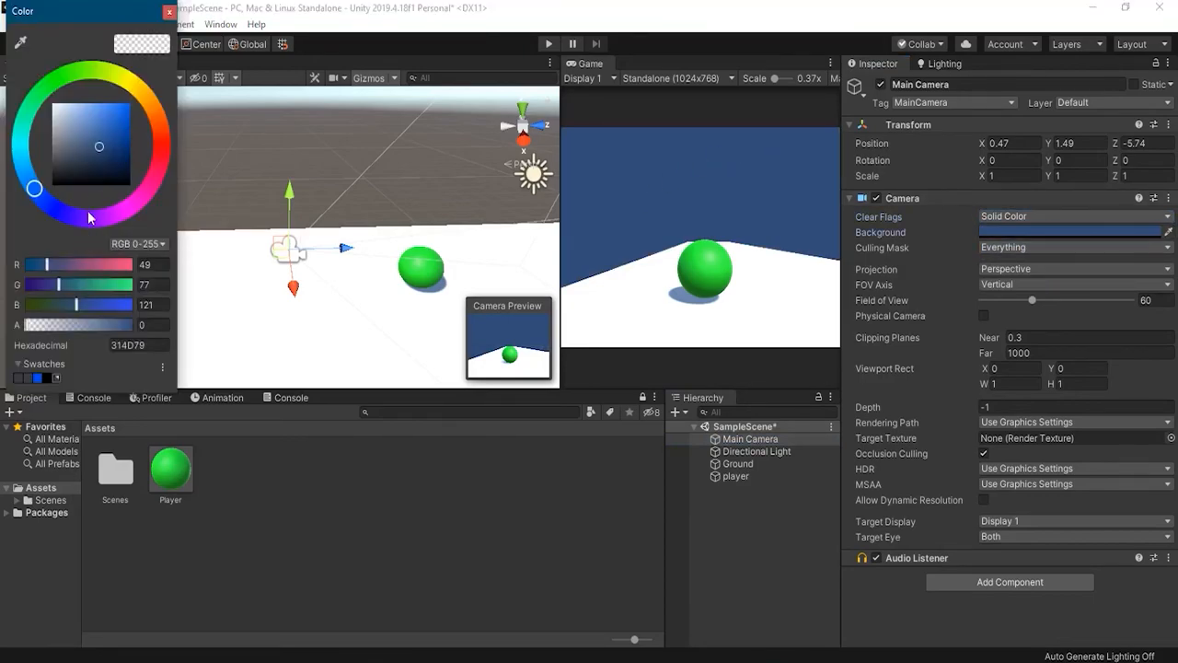
pyautogui.moveTo(103, 153); pyautogui.dragTo(43, 156)
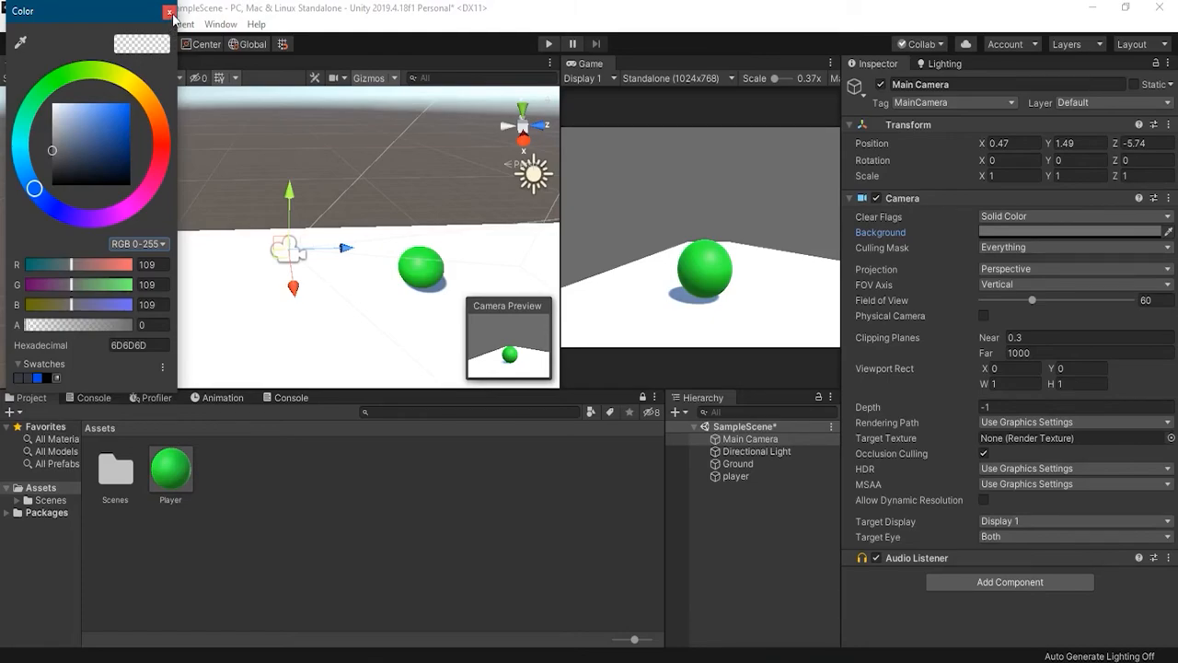
pyautogui.click(170, 12)
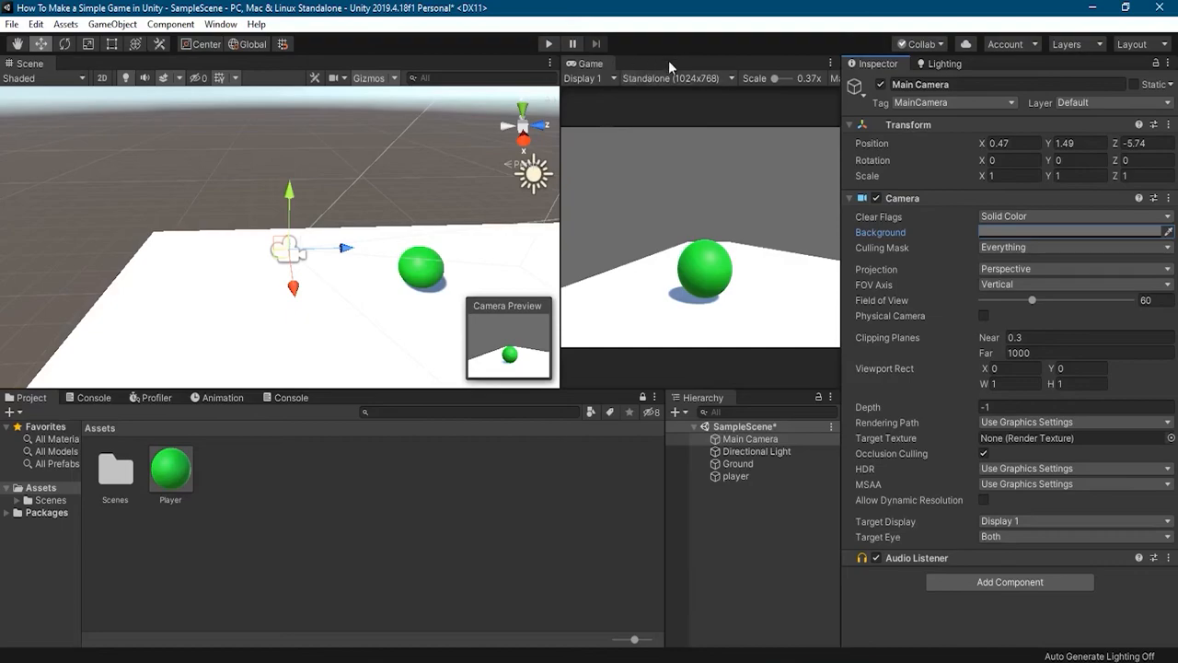
# Maximize the Game view, restore it, and view its Maximize option
pyautogui.doubleClick(600, 65)
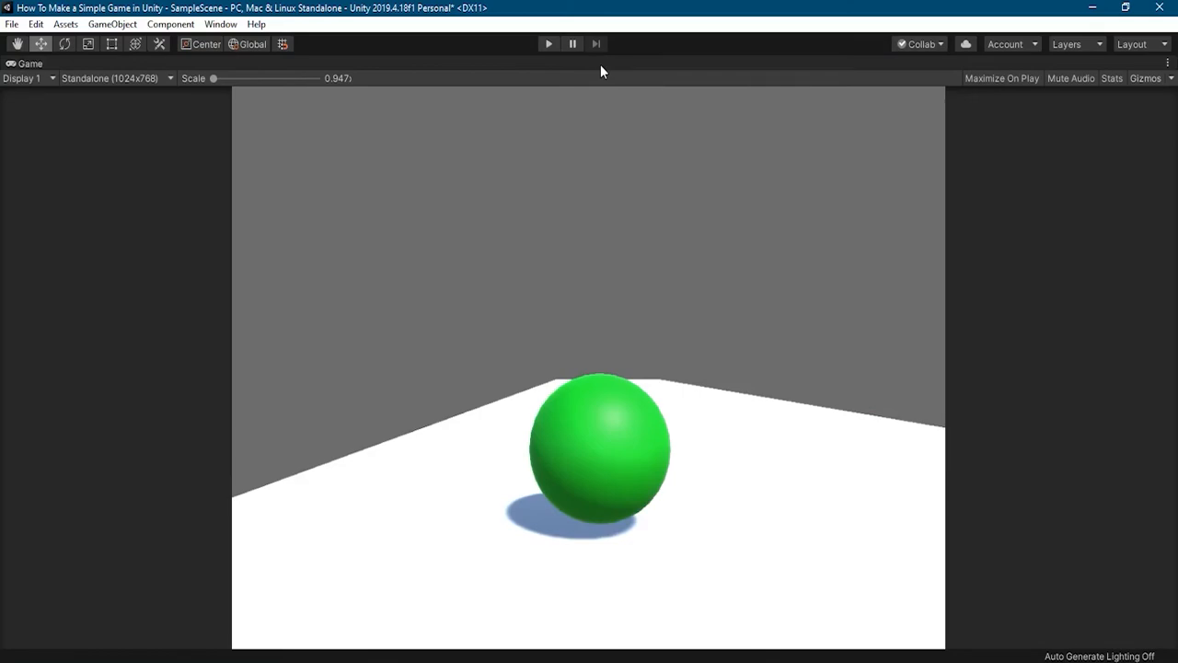
pyautogui.doubleClick(600, 71)
pyautogui.rightClick(602, 70)
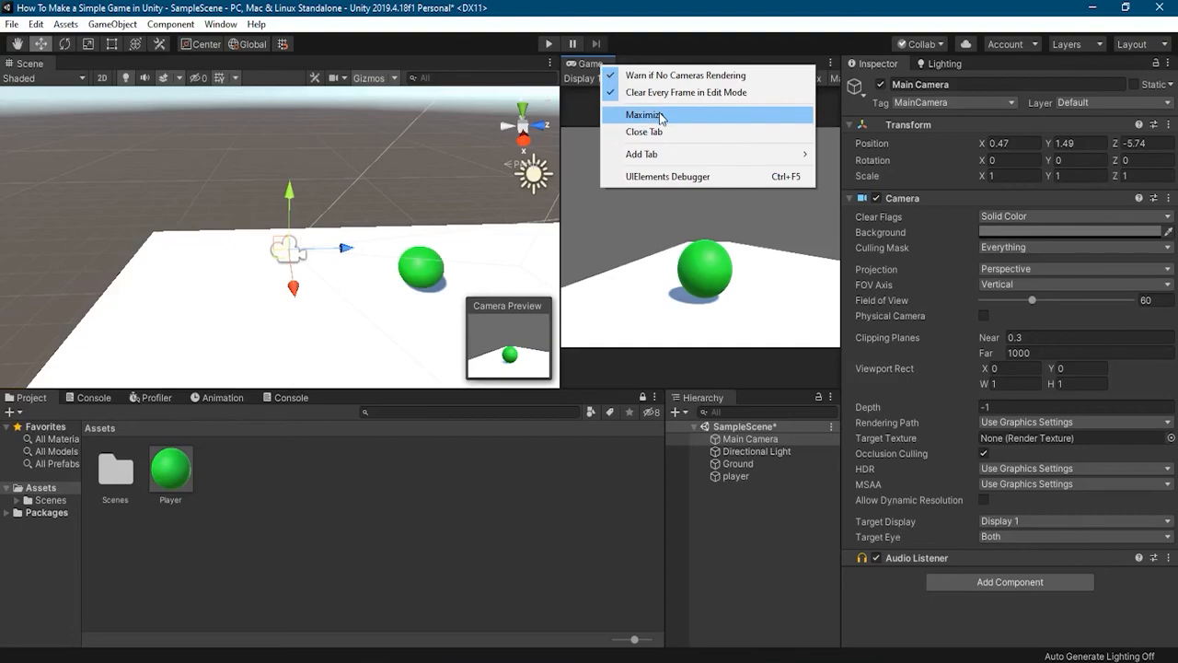
pyautogui.click(576, 67)
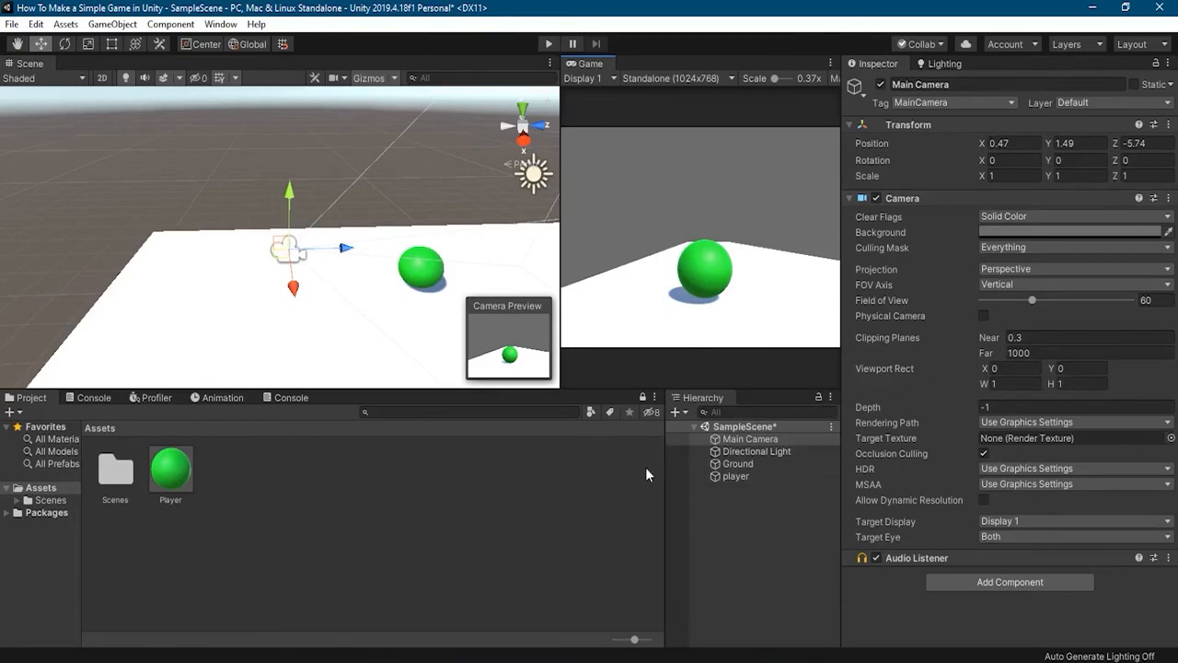
# Save the current scene
pyautogui.hotkey('ctrl', 's')
pyautogui.click(12, 25)
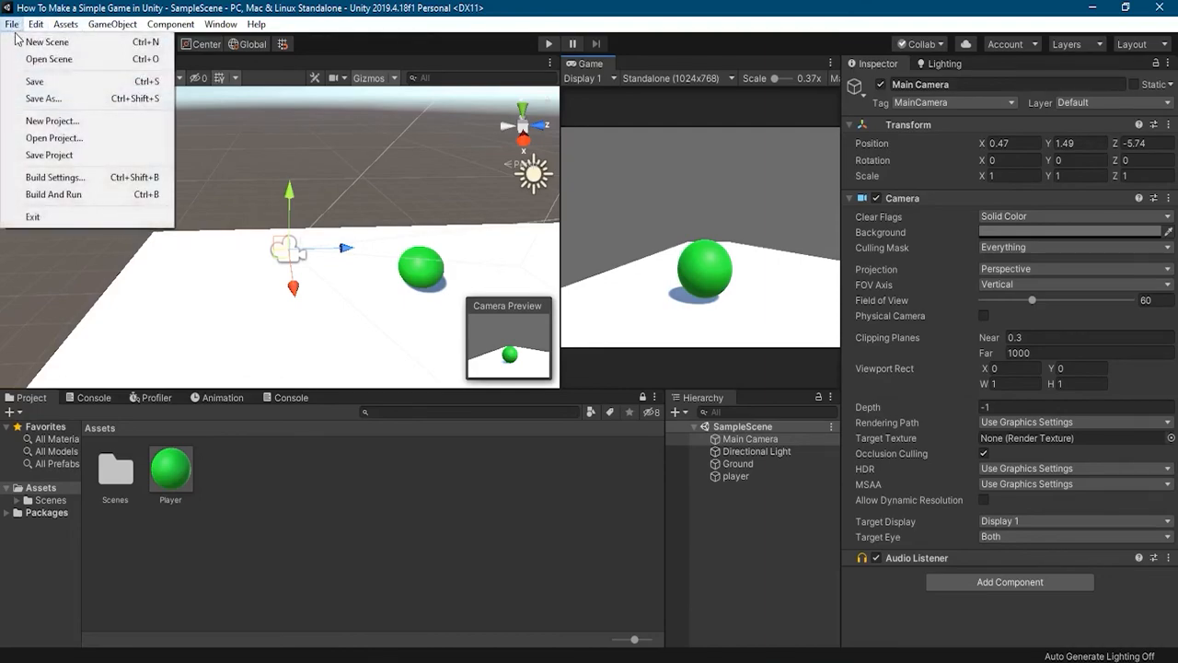
pyautogui.click(66, 86)
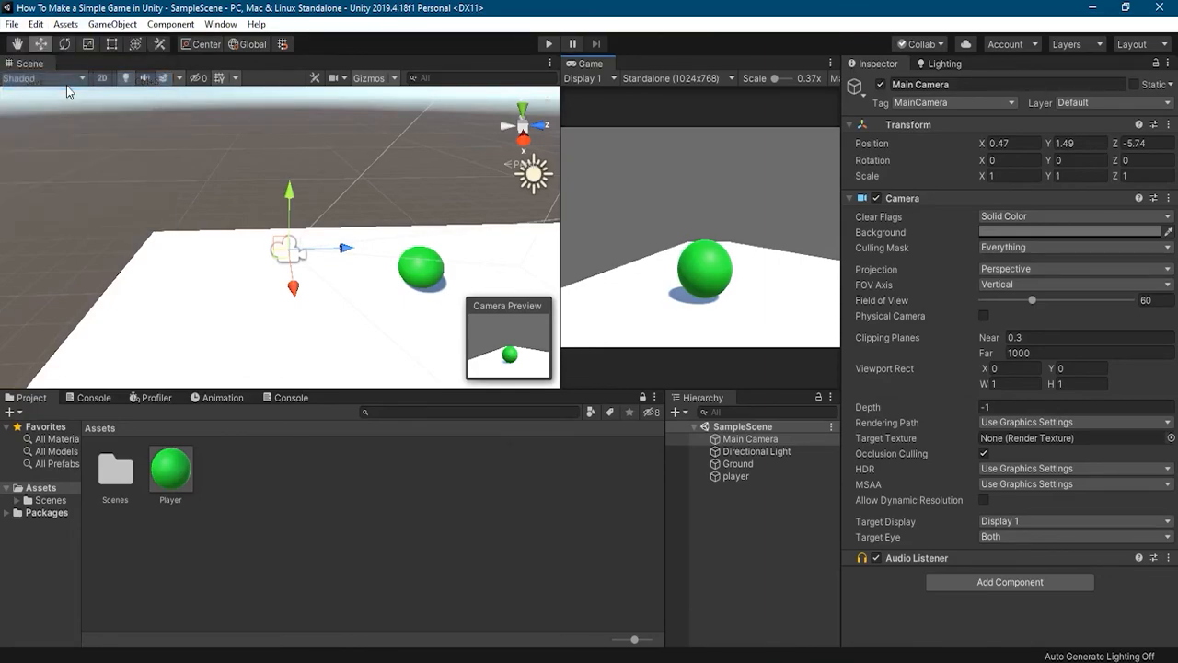
# Save a copy of the scene as SampleScene.unity in the Scenes folder, replacing the existing file
pyautogui.click(229, 427)
pyautogui.click(12, 24)
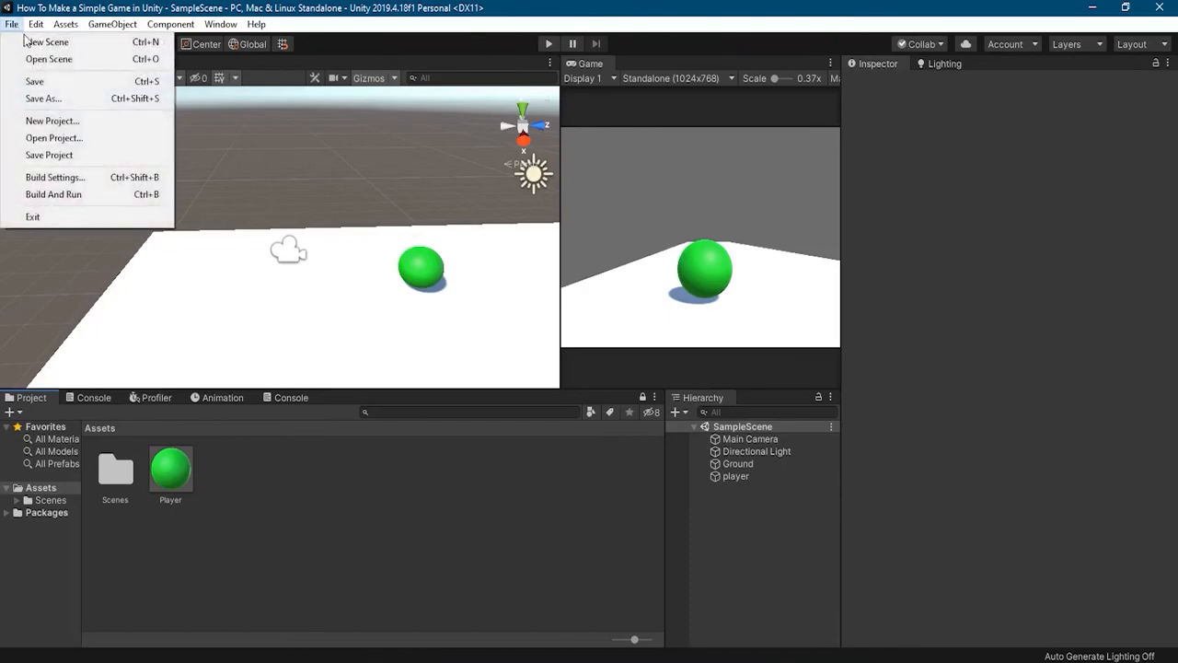
pyautogui.click(90, 97)
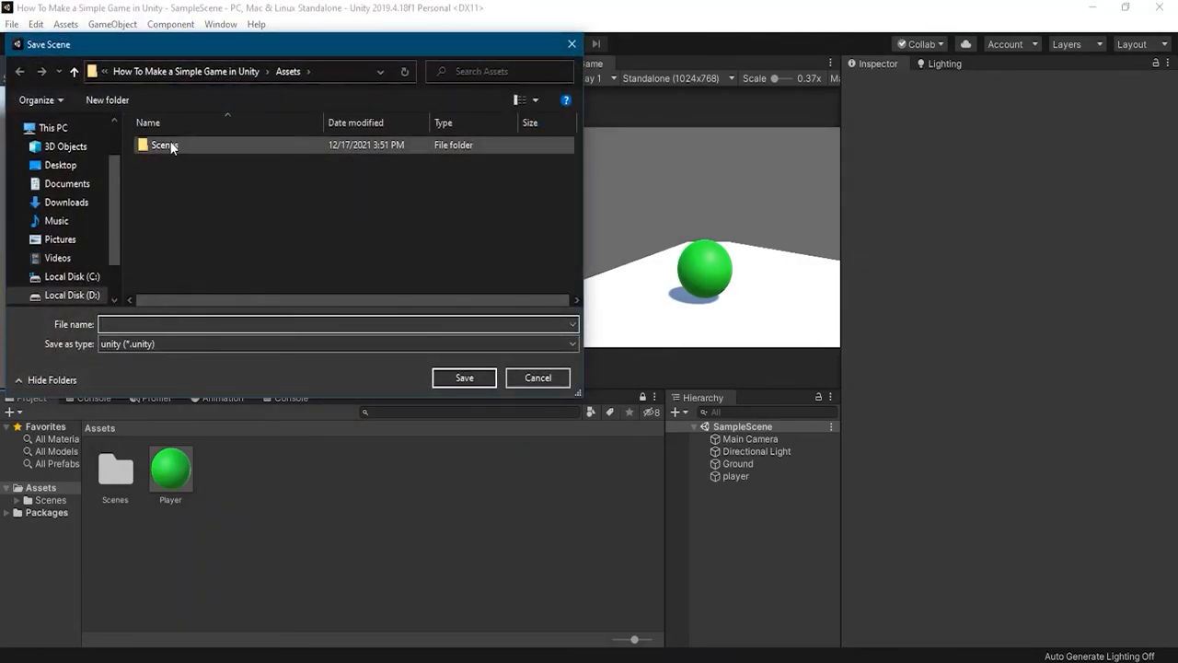
pyautogui.doubleClick(170, 145)
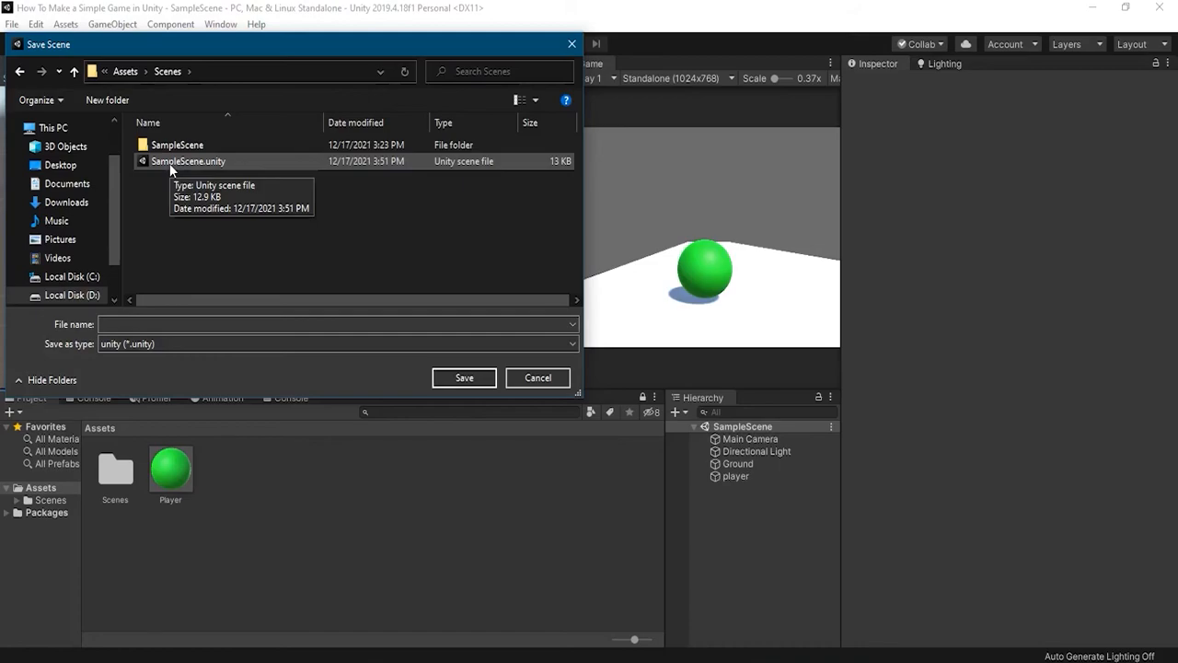
pyautogui.click(171, 164)
pyautogui.click(464, 379)
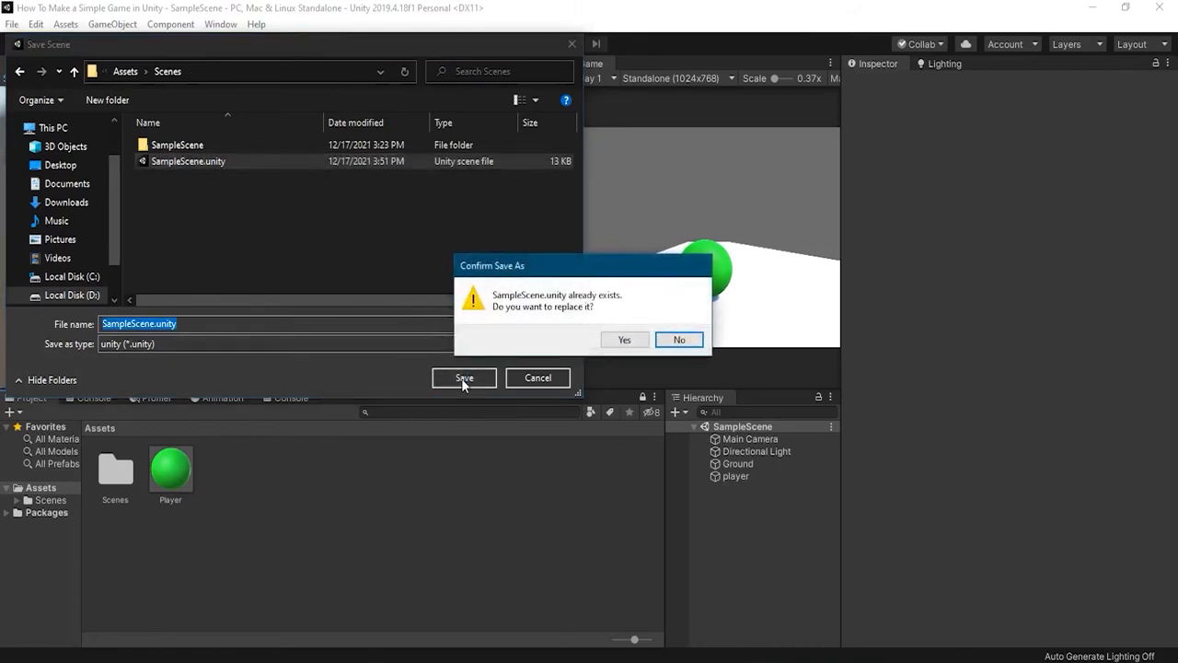
pyautogui.click(626, 341)
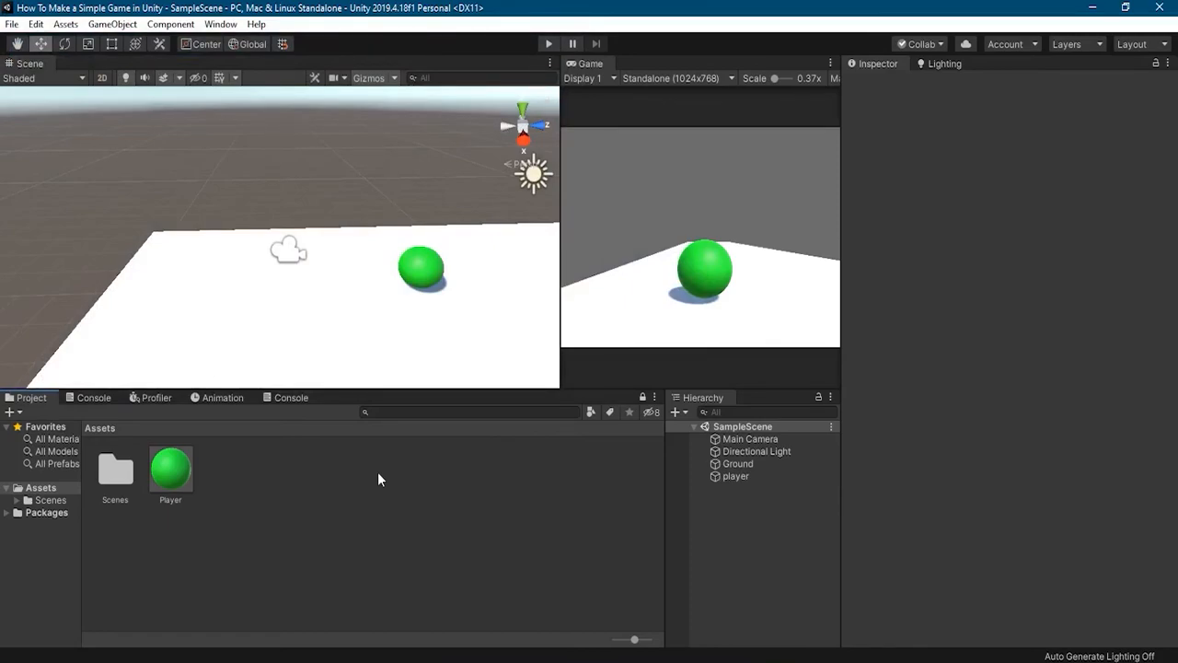
# View the contents of the project's Scenes folder and return to Assets
pyautogui.doubleClick(101, 464)
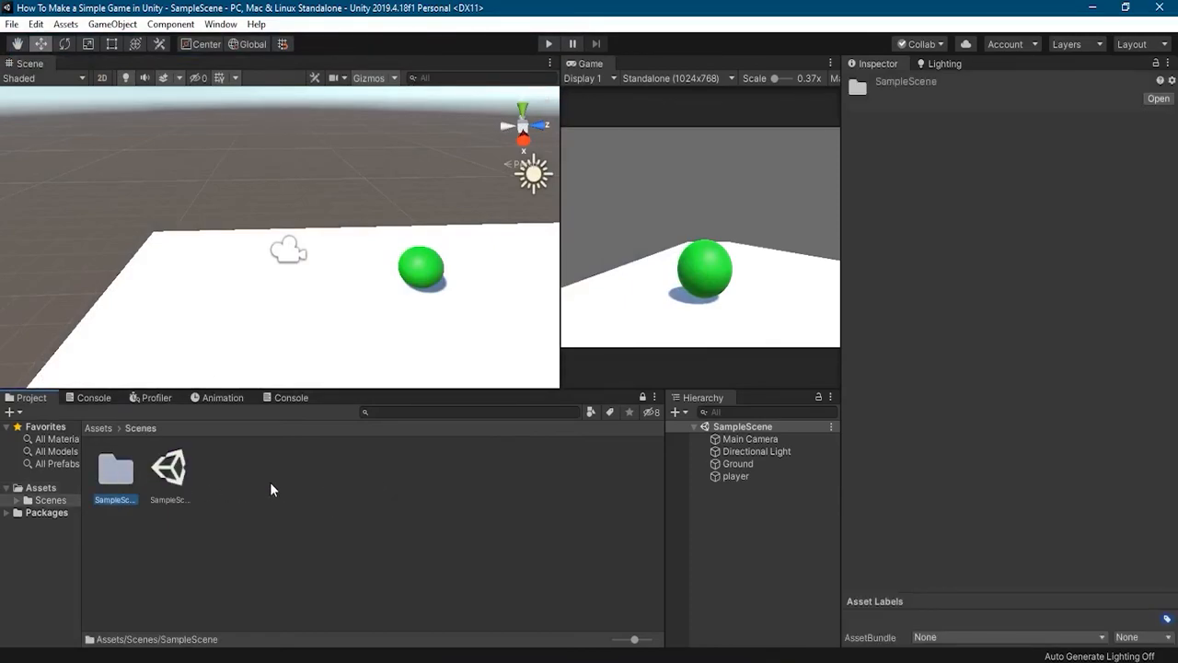
pyautogui.click(270, 481)
pyautogui.click(95, 427)
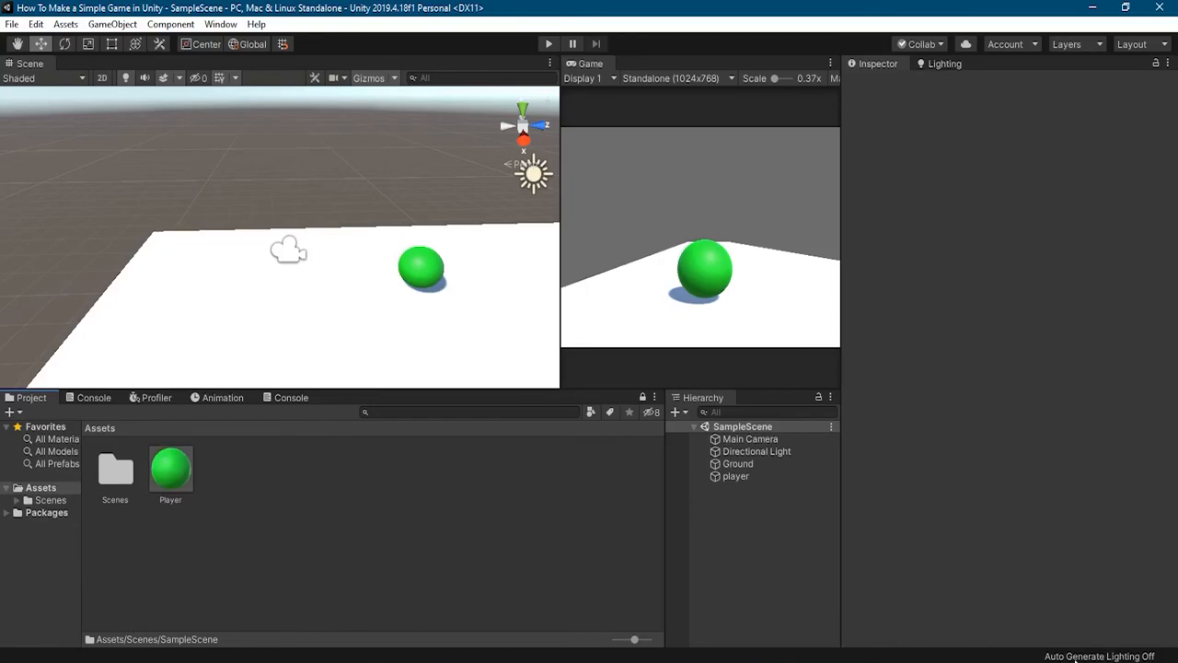
# Generate the scene's lighting from the Lighting settings and return to the Inspector
pyautogui.click(945, 64)
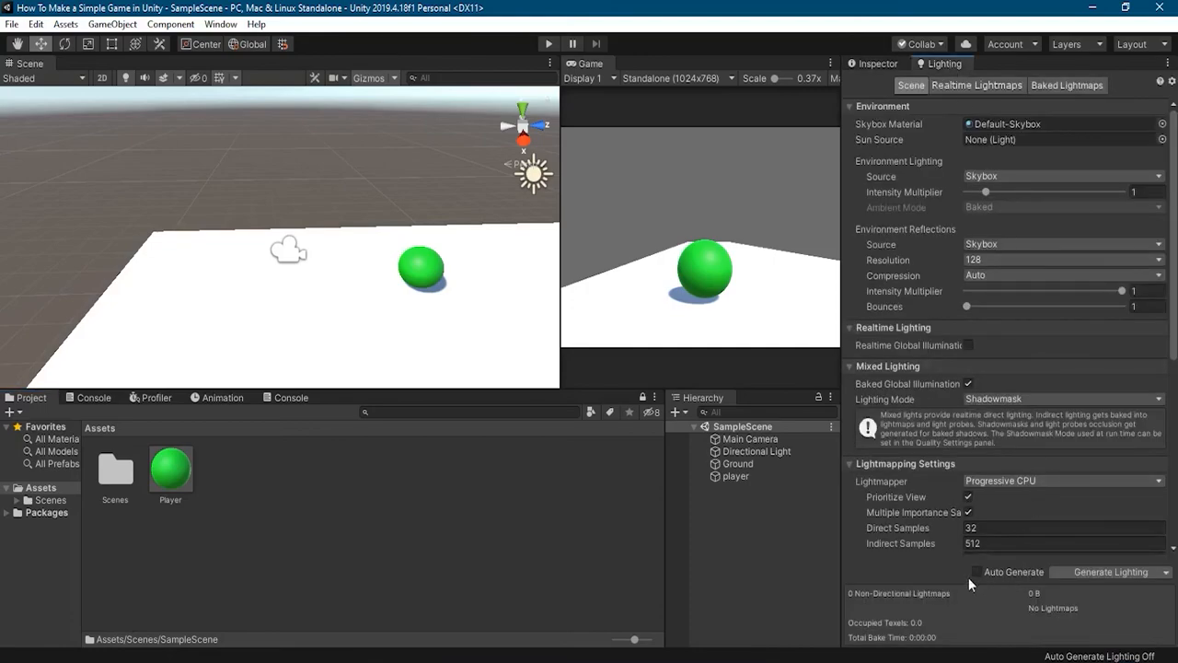
pyautogui.click(1092, 573)
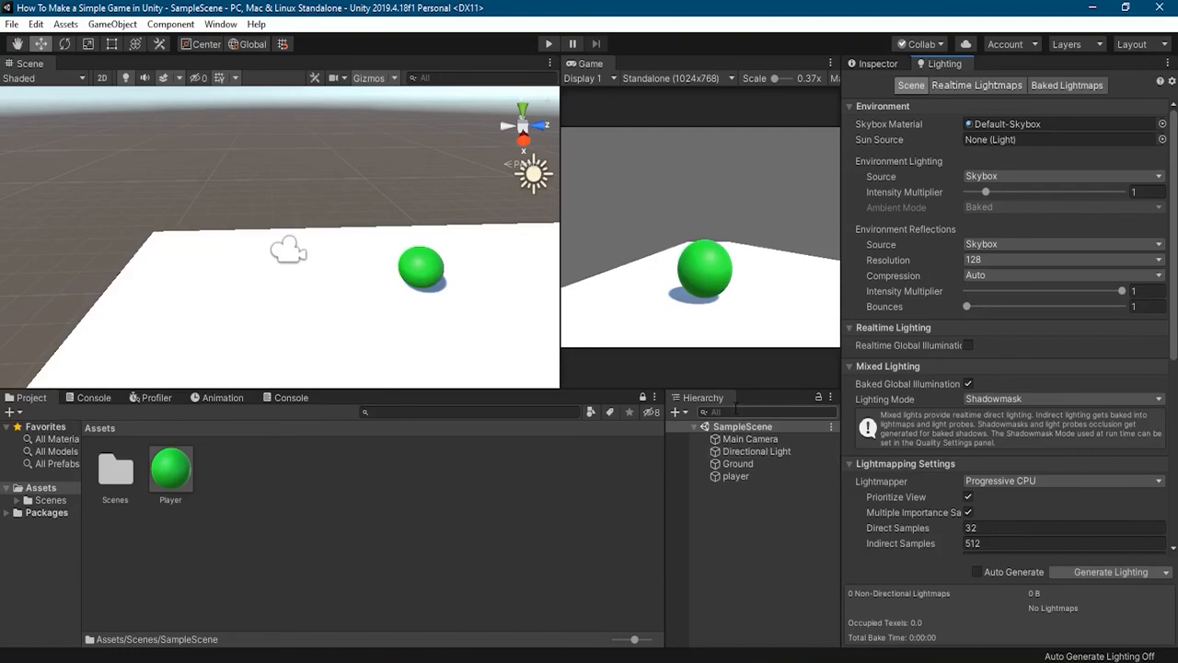
pyautogui.click(869, 65)
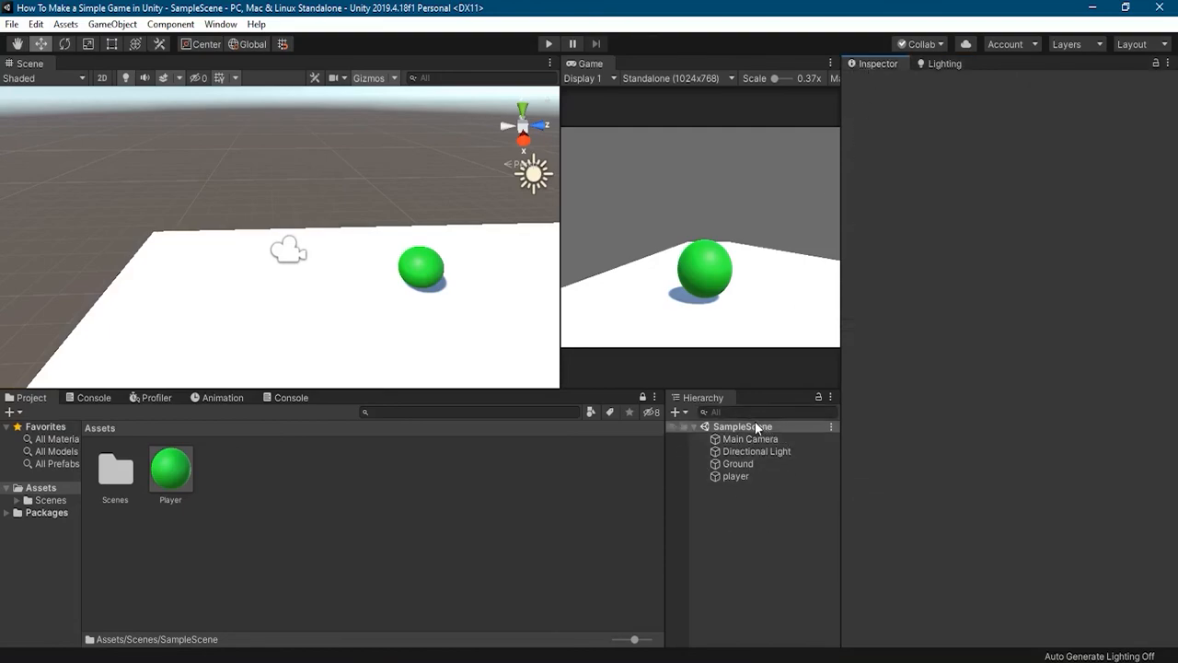
# Review the player's Sphere Collider and Rigidbody settings, and view the 3D object types available for creation
pyautogui.click(735, 477)
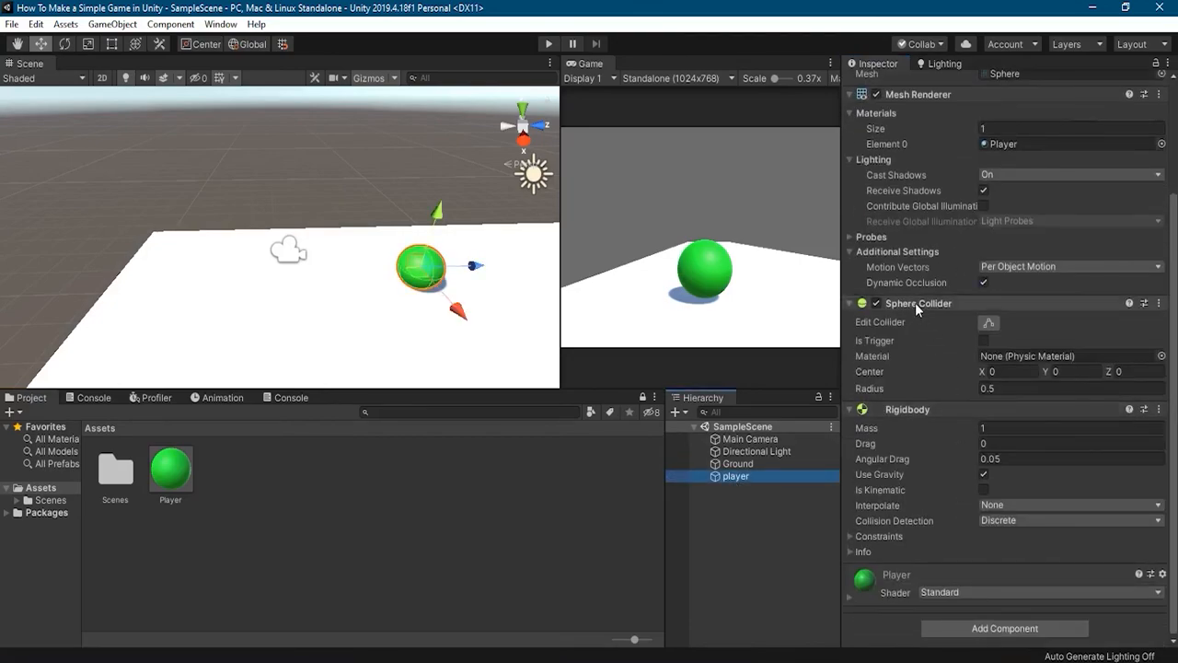
pyautogui.click(745, 512)
pyautogui.rightClick(735, 514)
pyautogui.moveTo(815, 382)
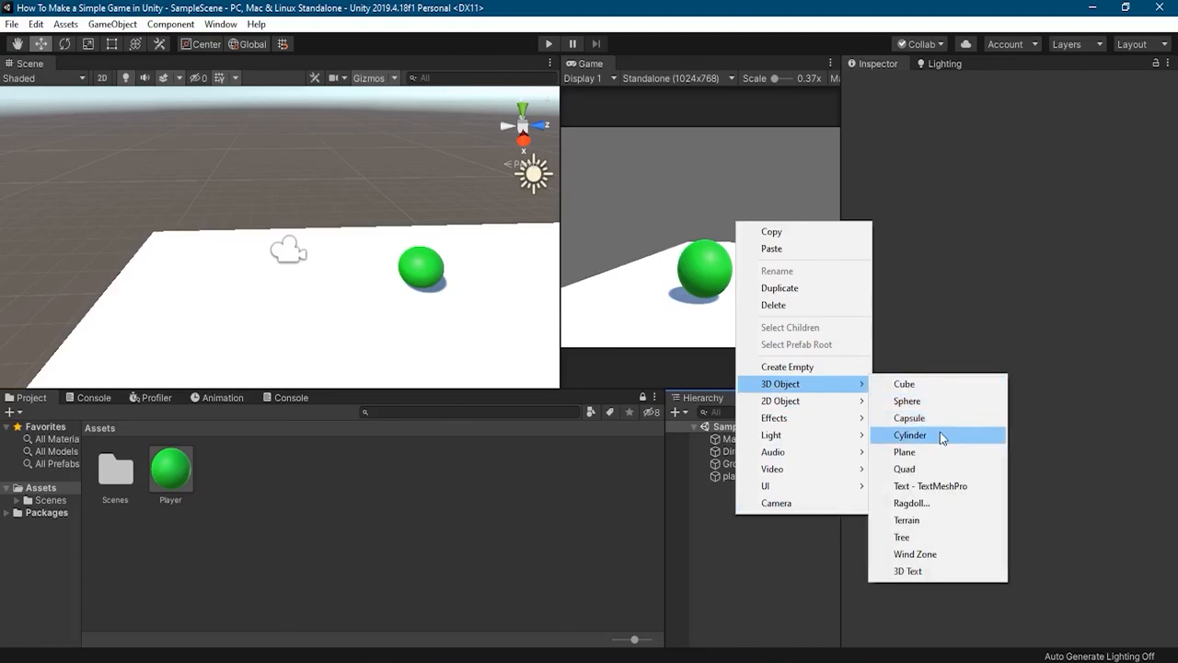
pyautogui.click(744, 562)
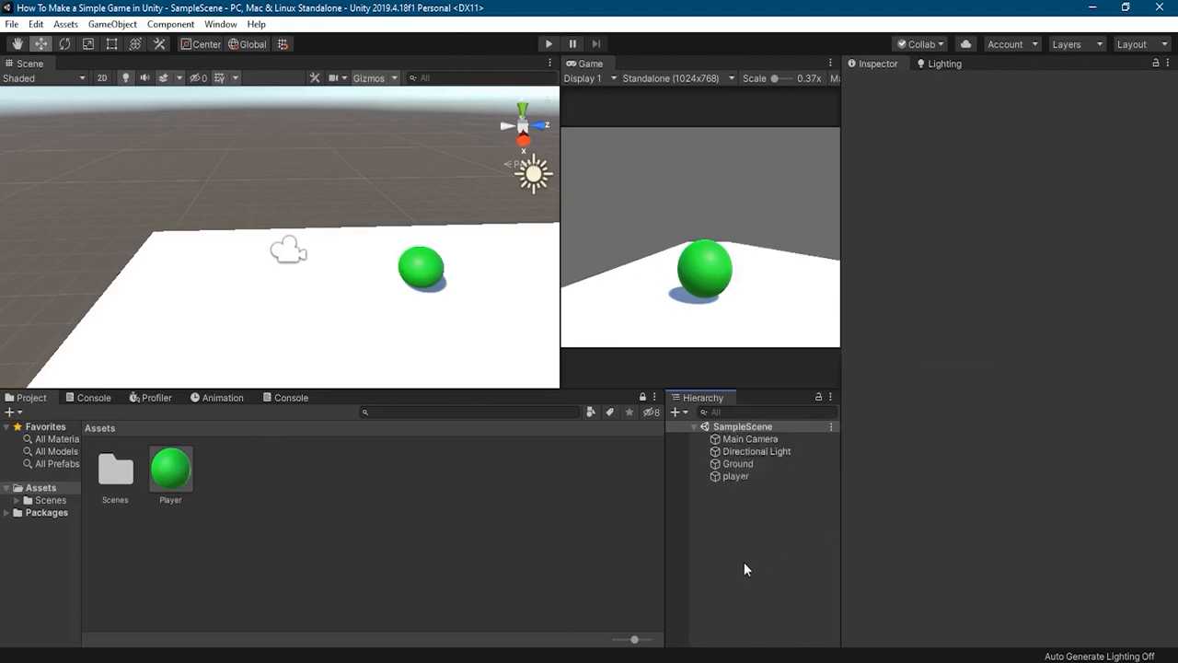